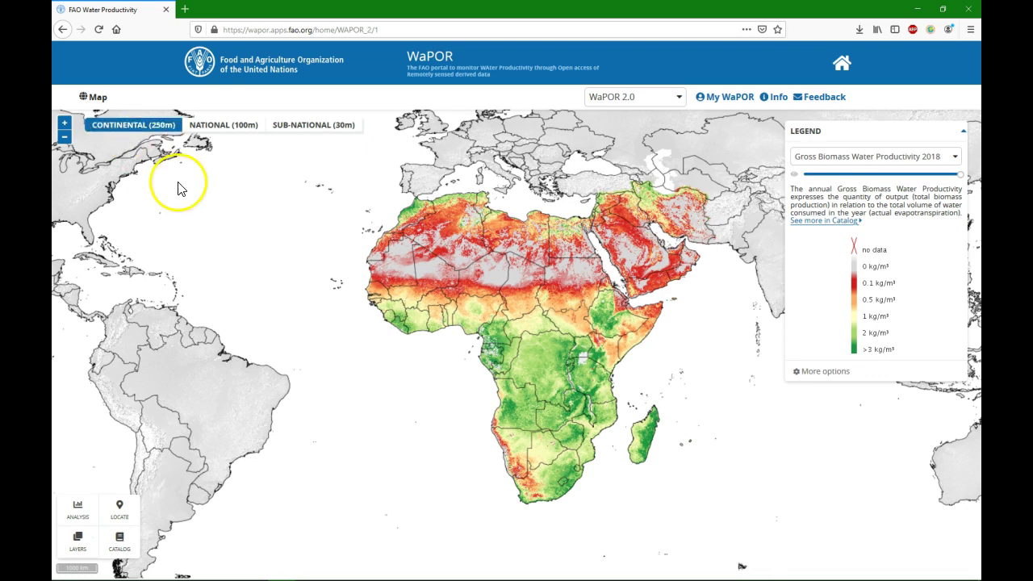
Step: Switch the WaPOR portal to the Sub-national (30m) data level
left_click(223, 126)
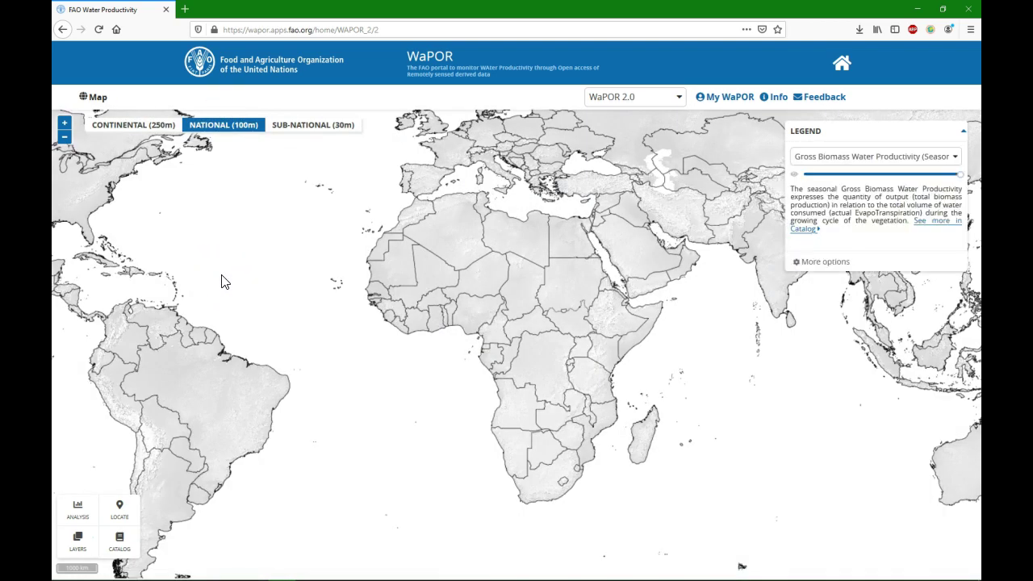
left_click(264, 255)
left_click(316, 125)
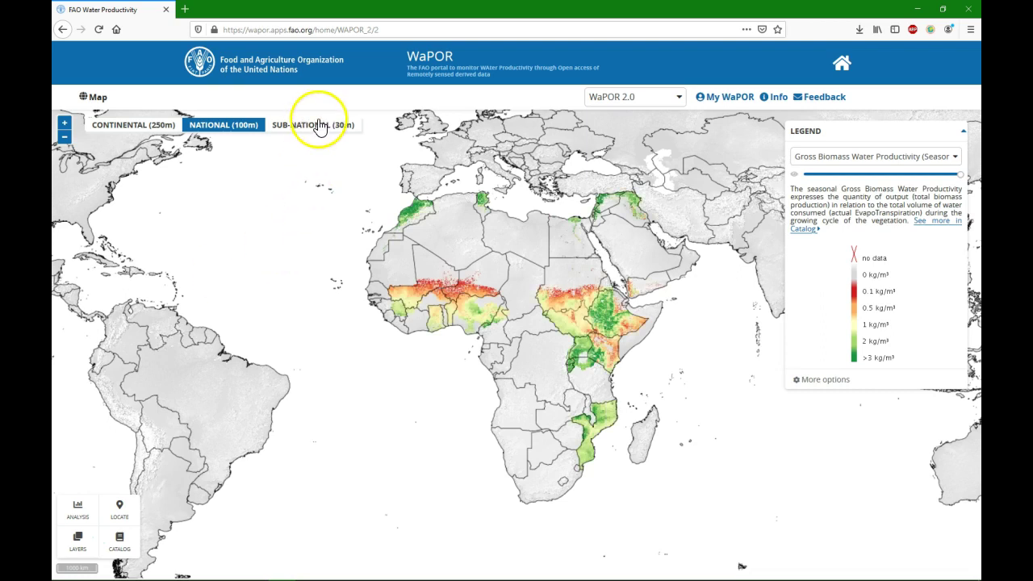
left_click(284, 277)
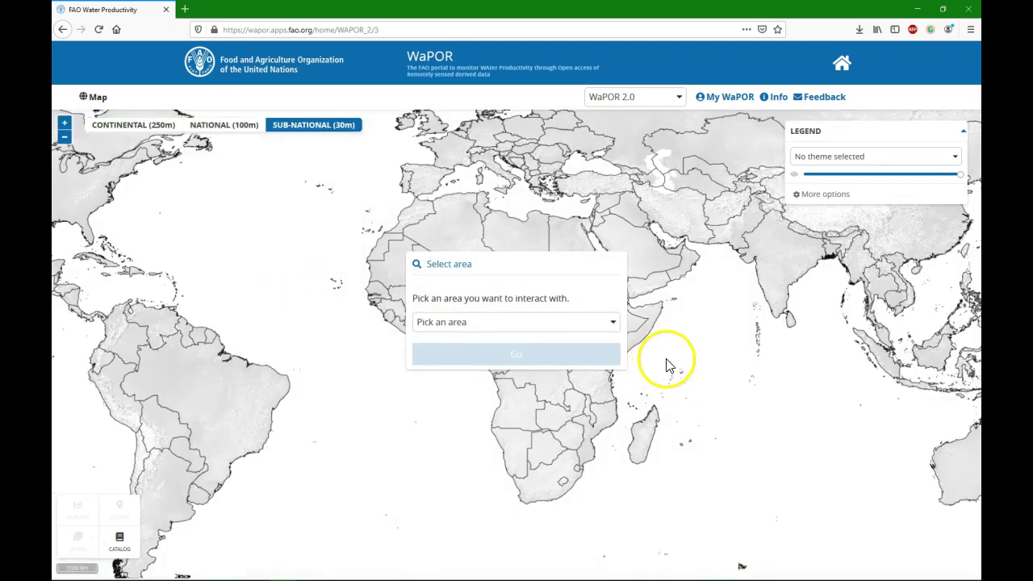
Step: Load Bekaa, Lebanon on the map and zoom in on the valley
left_click(614, 327)
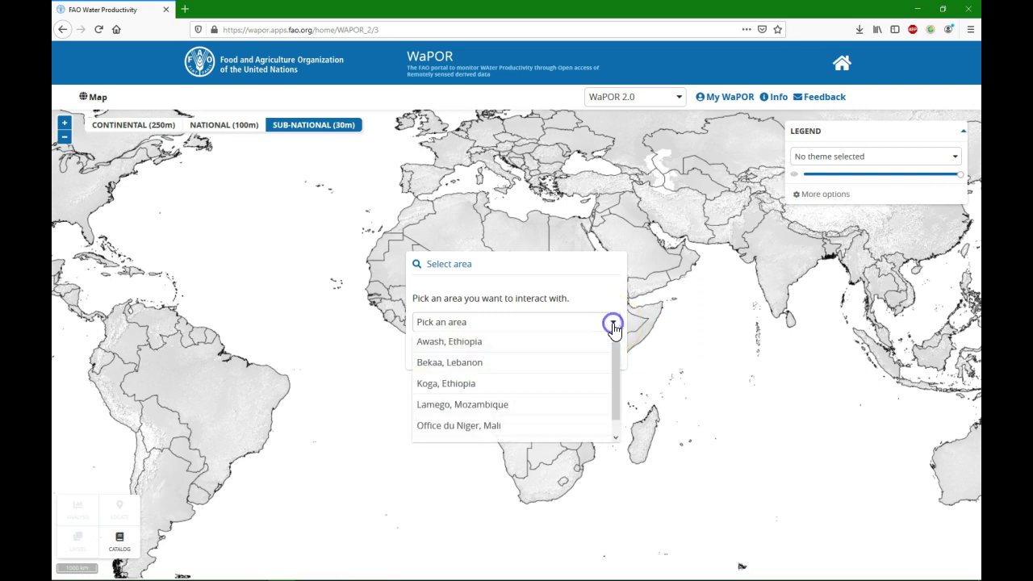
left_click(452, 365)
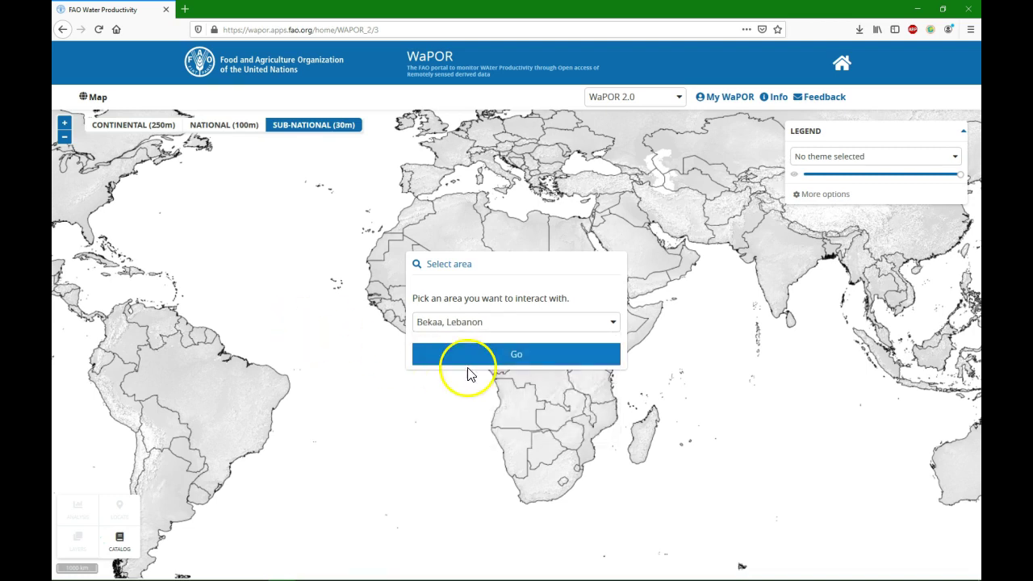
left_click(517, 360)
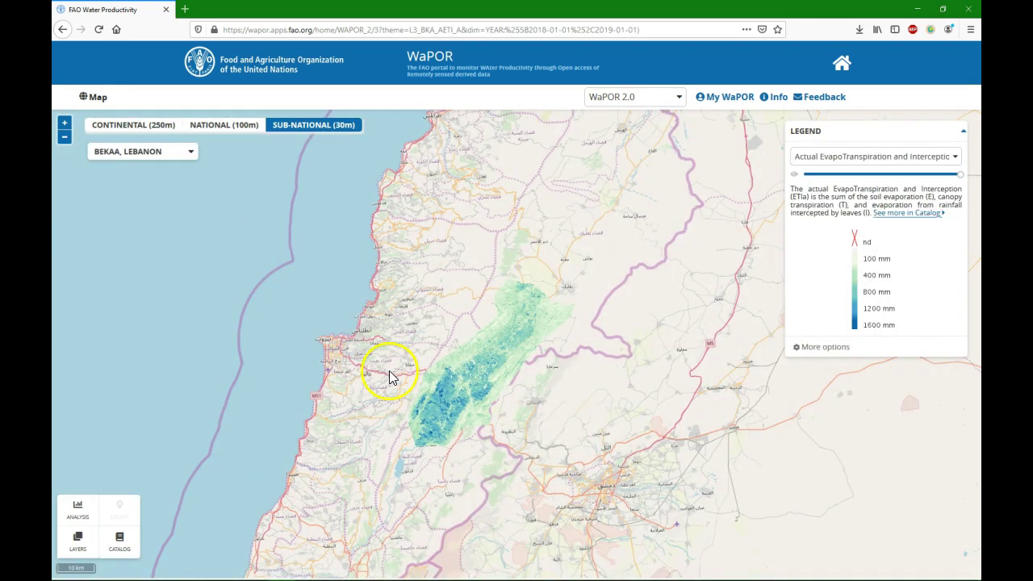
double_click(476, 411)
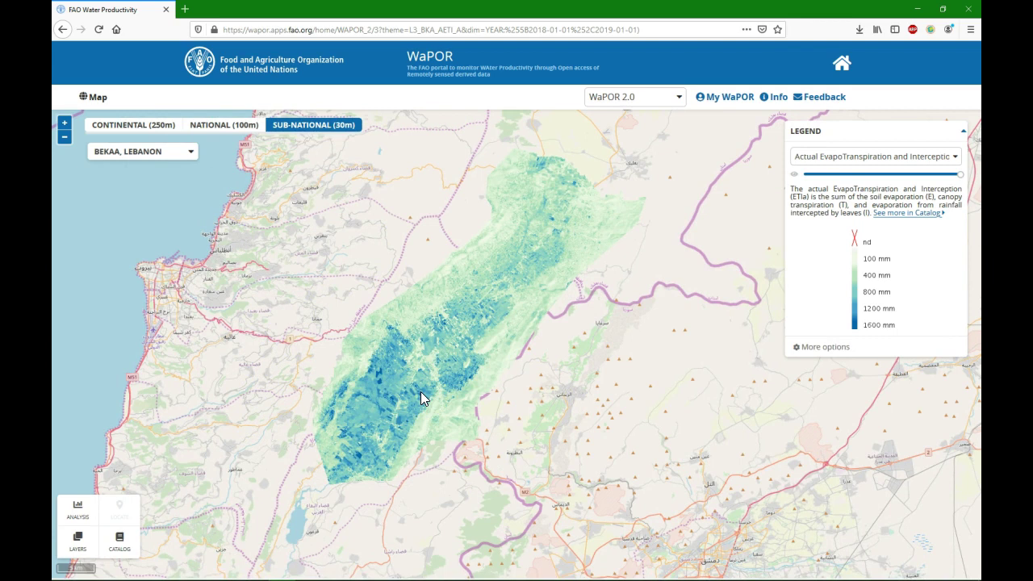
Step: Browse the Bekaa catalog and open the Monthly Actual EvapoTranspiration and Interception dataset
left_click(121, 541)
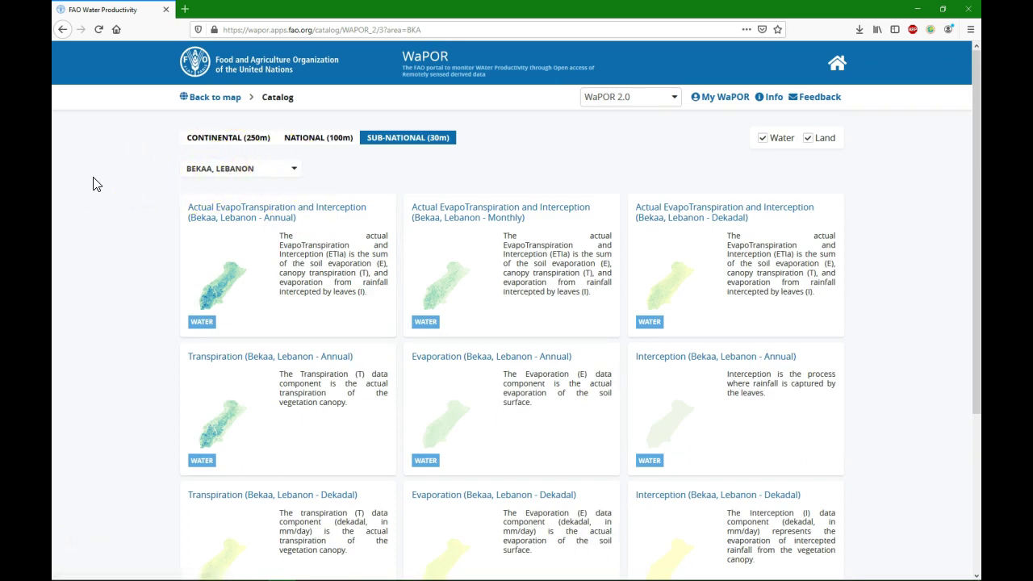
scroll(272, 293, "down", 3)
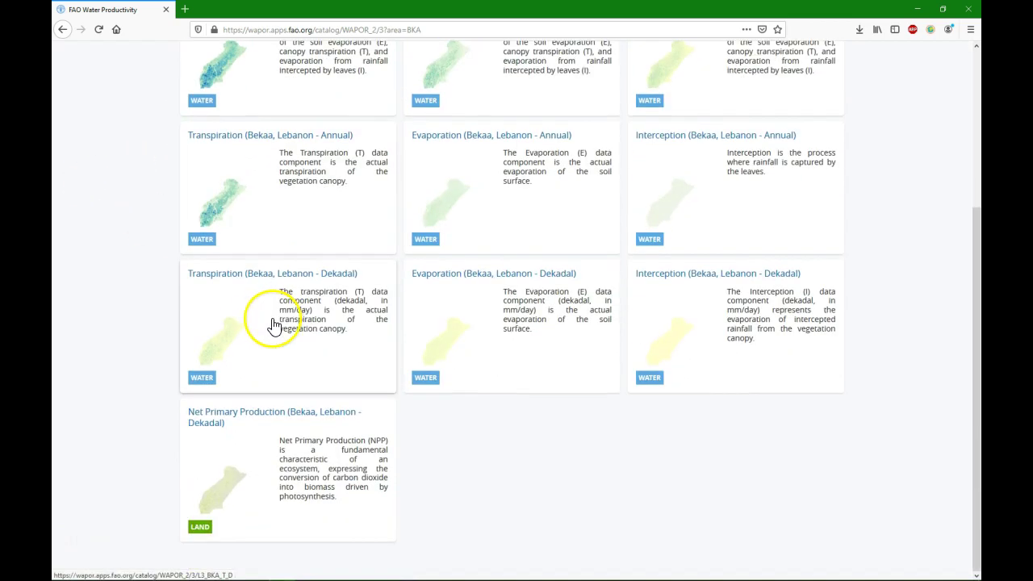
scroll(269, 325, "up", 3)
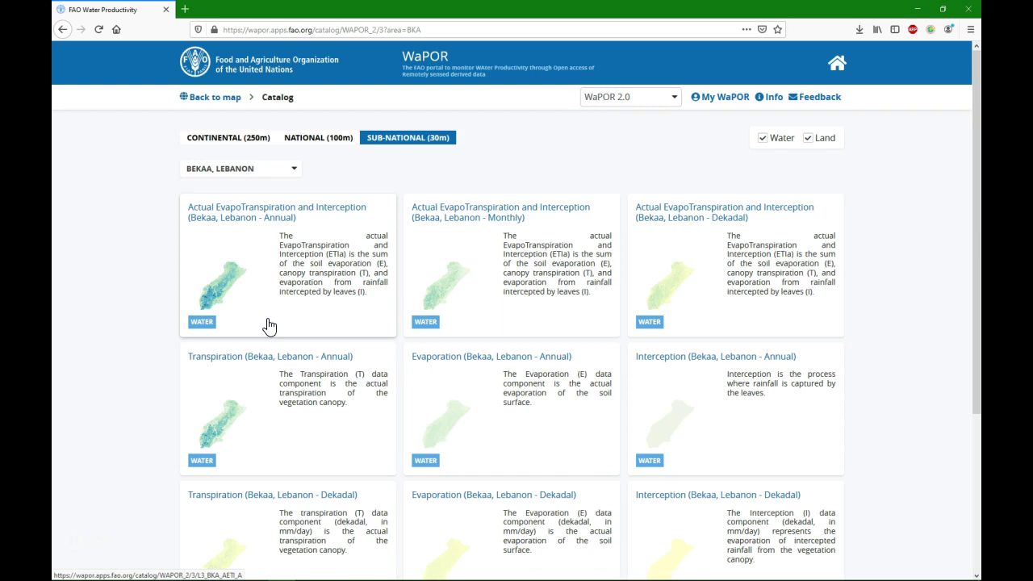
left_click(494, 216)
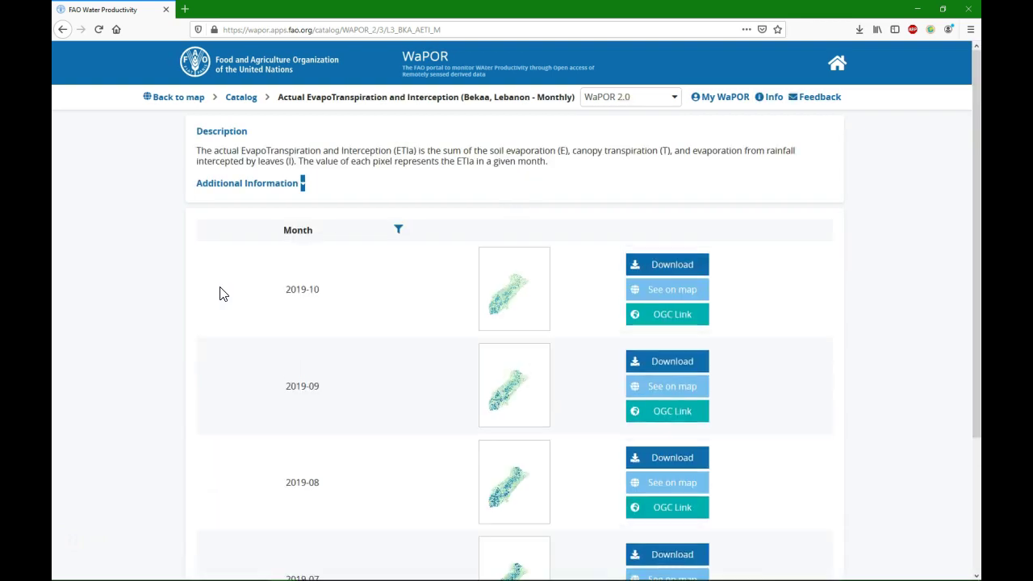
Step: Expand Additional Information on the Bekaa monthly ETIa page to see the 0.1 conversion factor
scroll(331, 359, "down", 4)
scroll(318, 379, "up", 4)
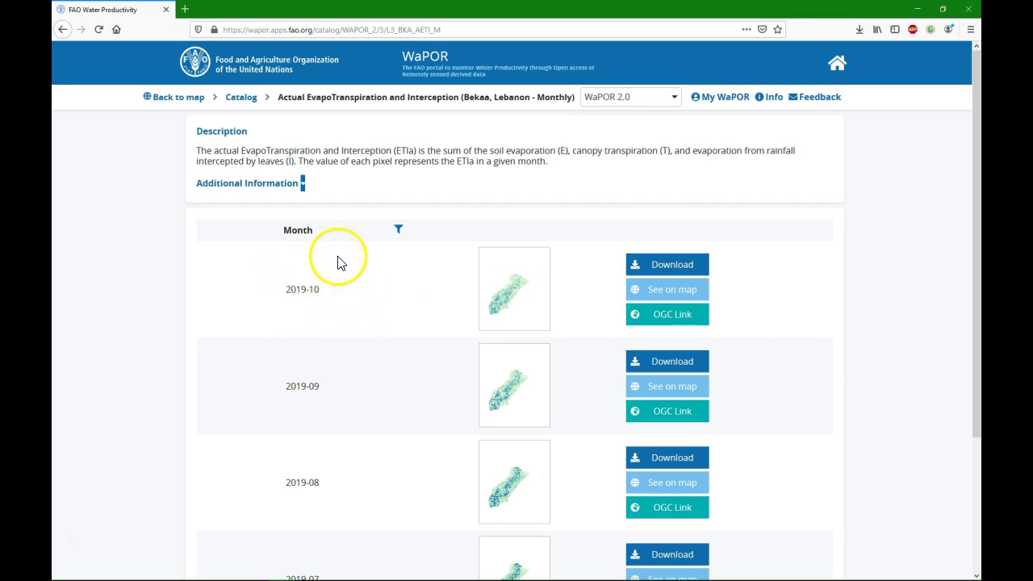
left_click(304, 185)
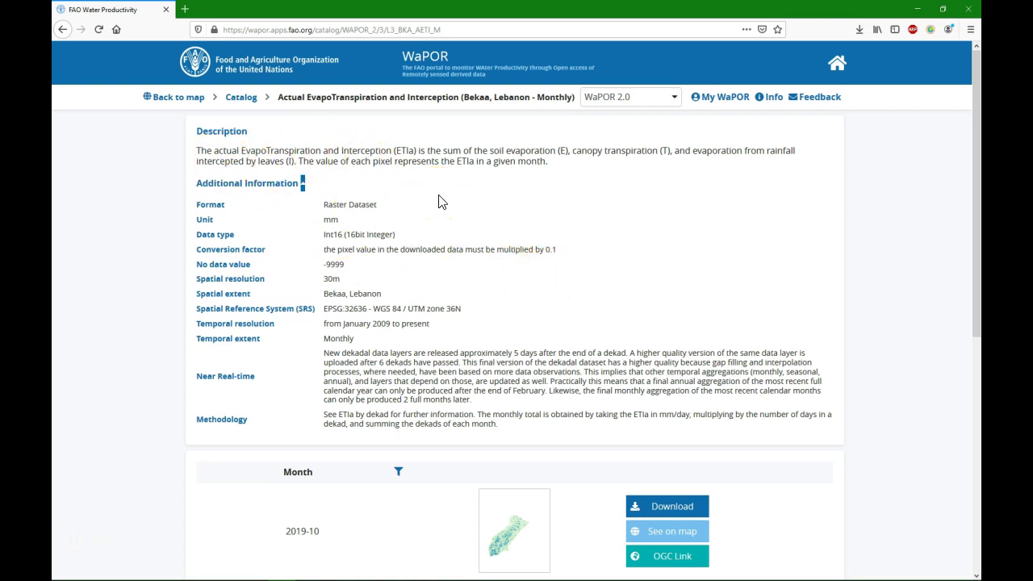
scroll(442, 201, "down", 3)
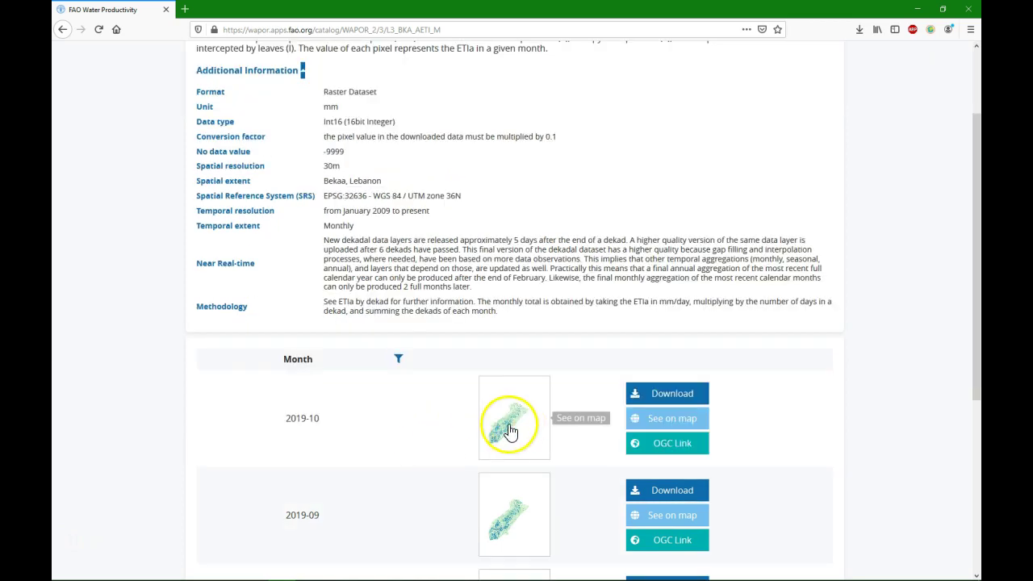
Step: Preview the 2019-10 map, then reopen the Bekaa, Lebanon Monthly ETIa dataset from the catalog
left_click(519, 415)
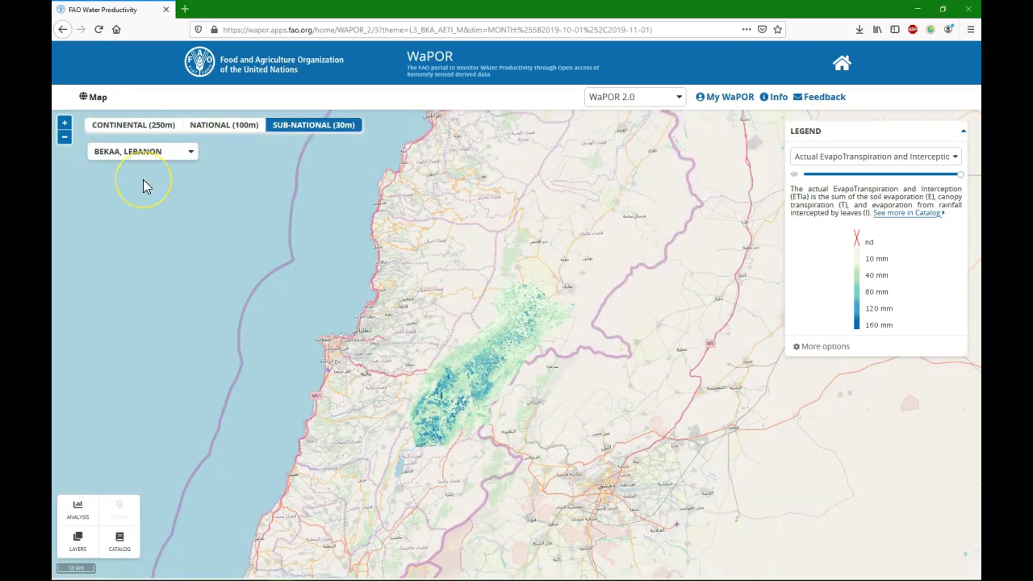
left_click(120, 539)
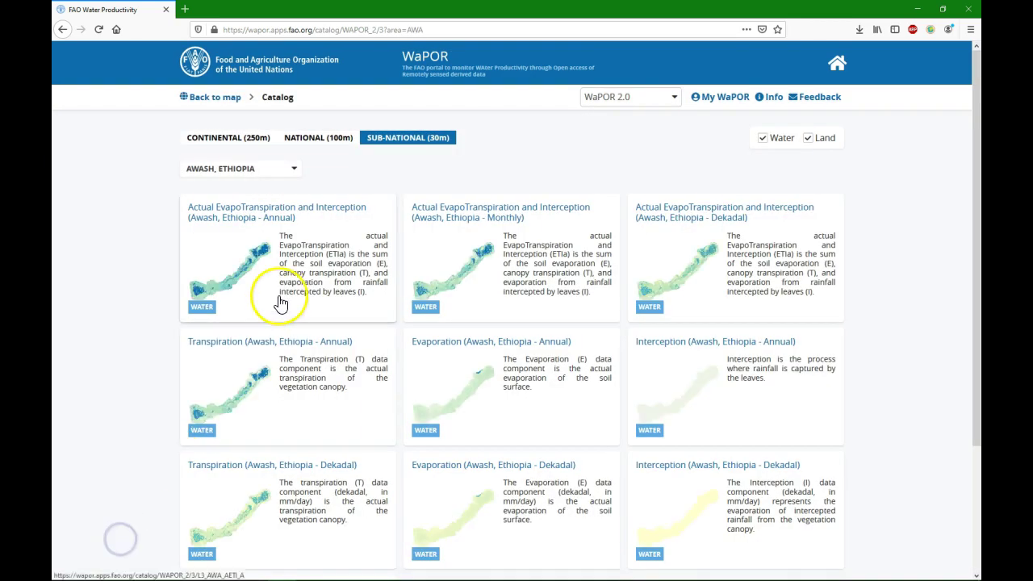
left_click(294, 170)
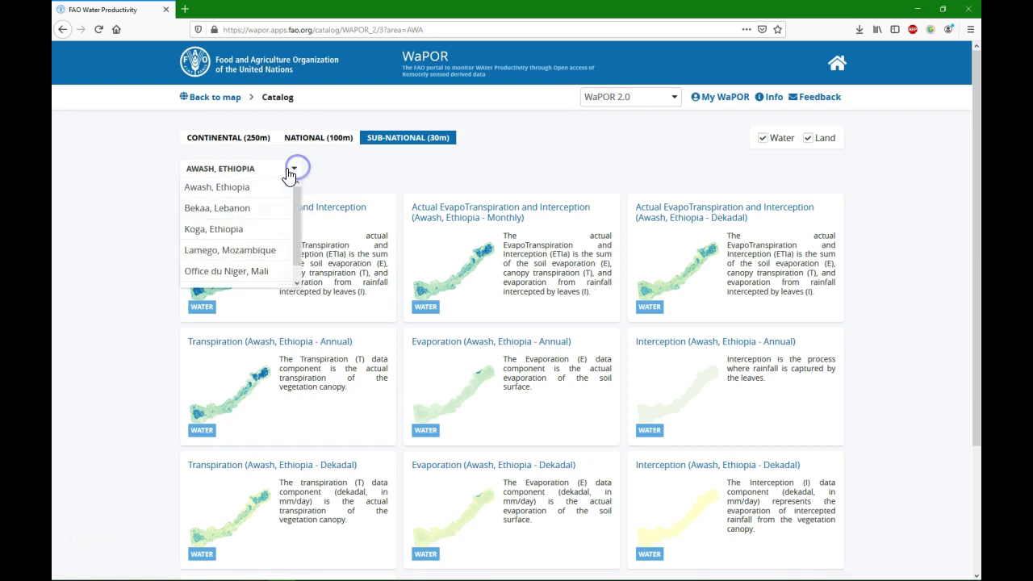
left_click(232, 210)
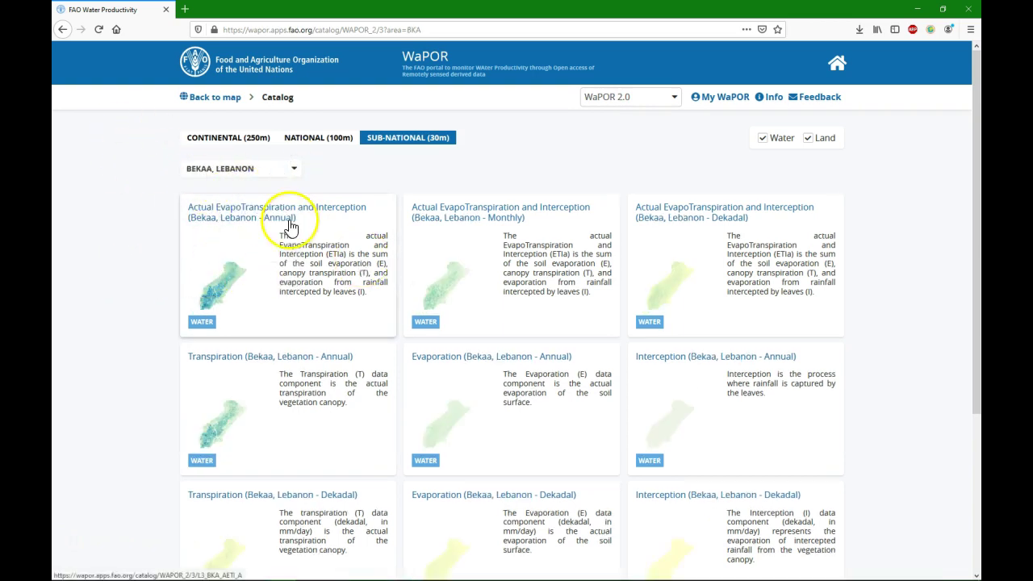
left_click(531, 210)
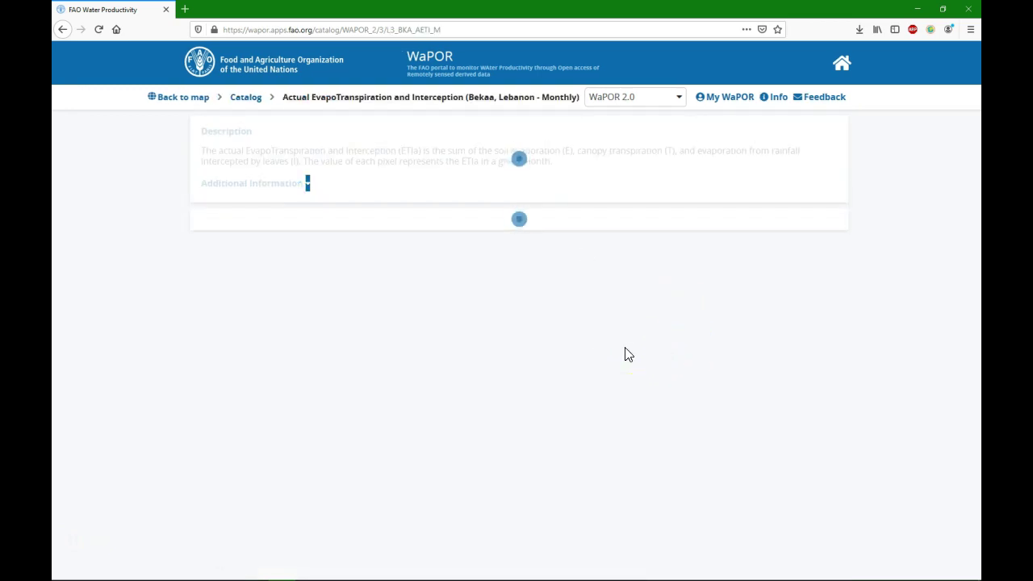
Step: Open the 2019-10 OGC Link in a new tab and copy its full WMS GetMap URL
left_click(677, 318)
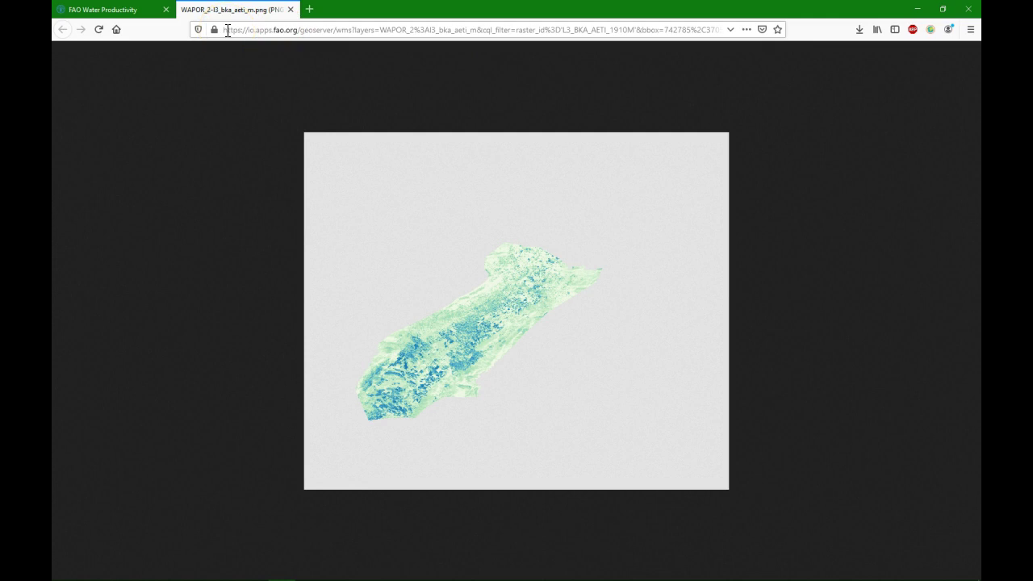
mouse_move(333, 30)
left_mouse_down()
mouse_move(348, 31)
mouse_move(319, 31)
left_mouse_up()
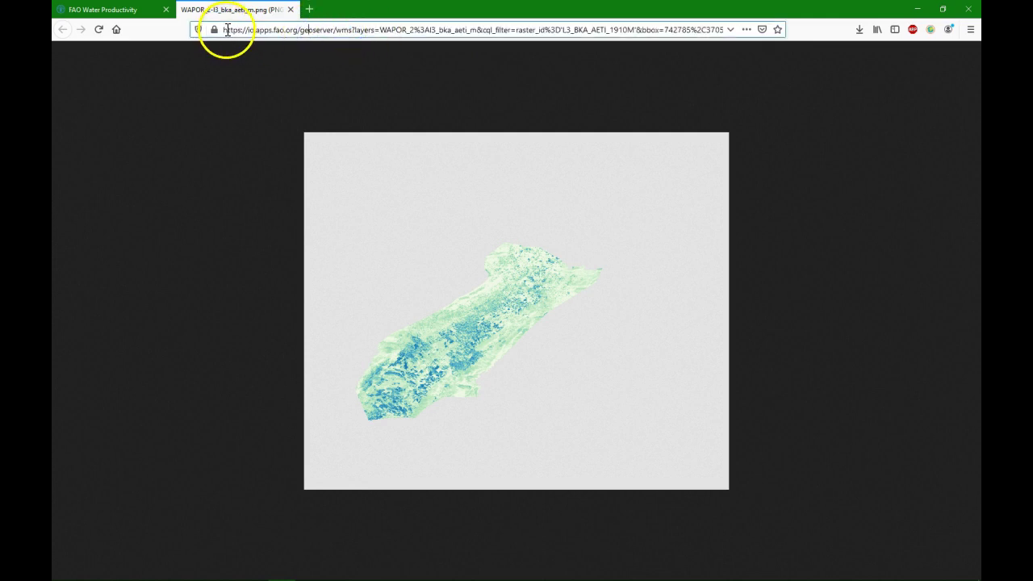
left_click_drag(224, 32, 862, 25)
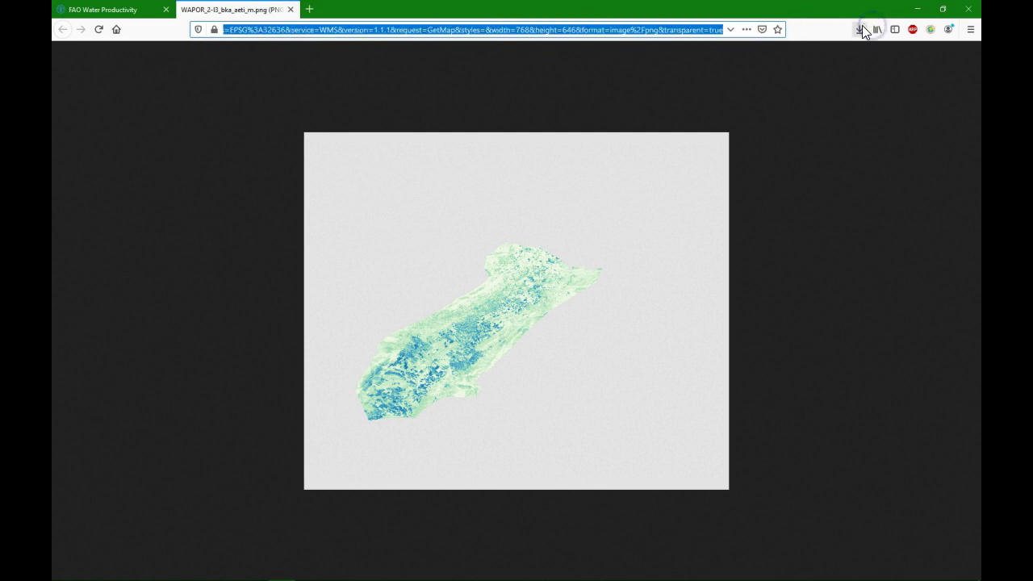
Step: Bring QGIS forward and open the Data Source Manager's WMS/WMTS page
mouse_move(468, 562)
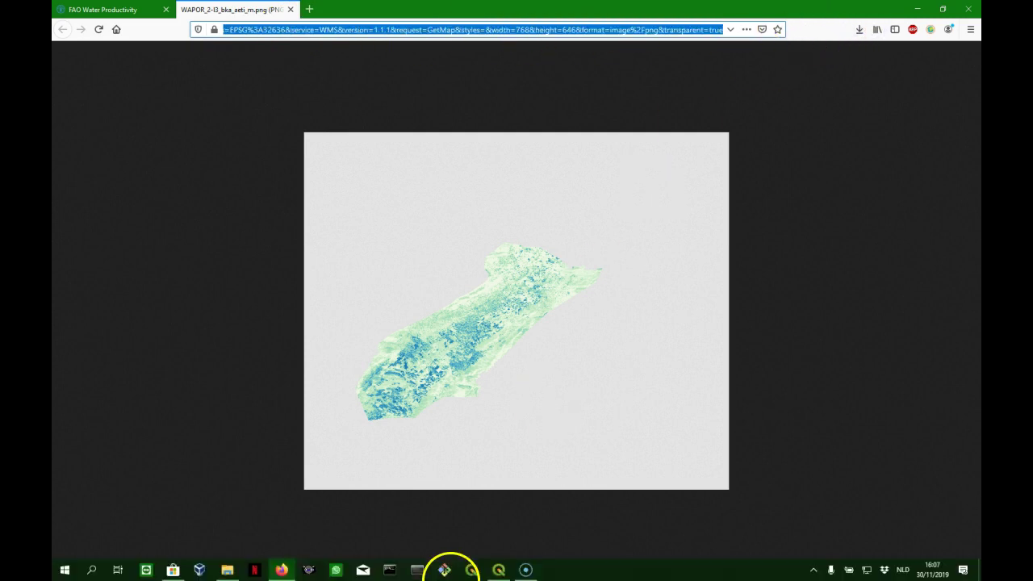
left_click(498, 570)
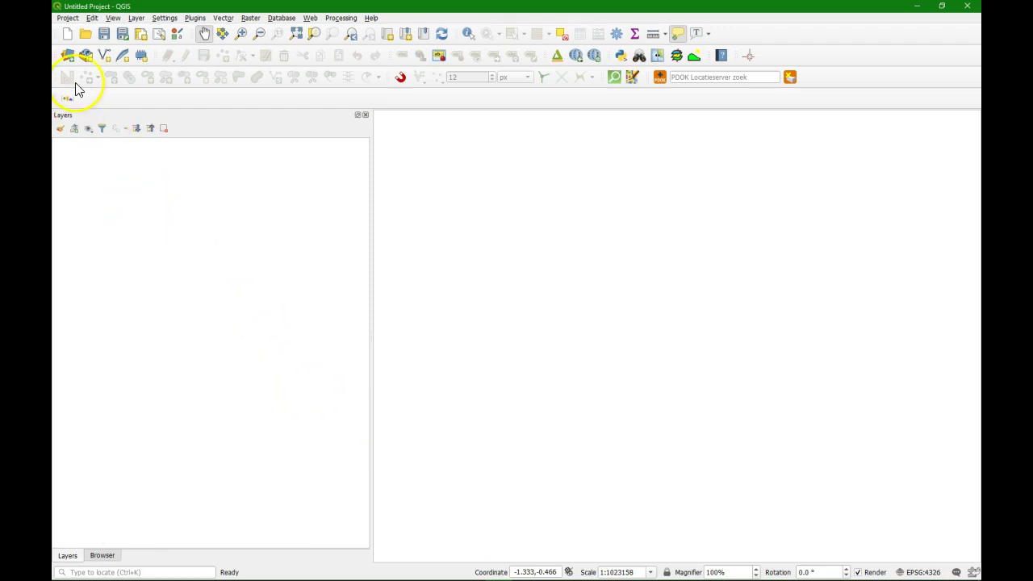
left_click(68, 56)
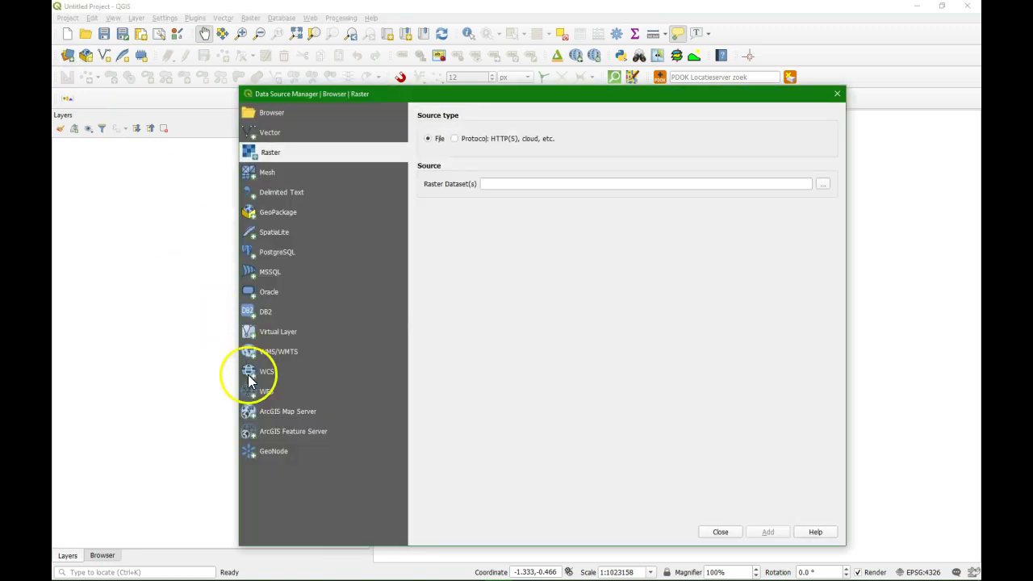
left_click(280, 353)
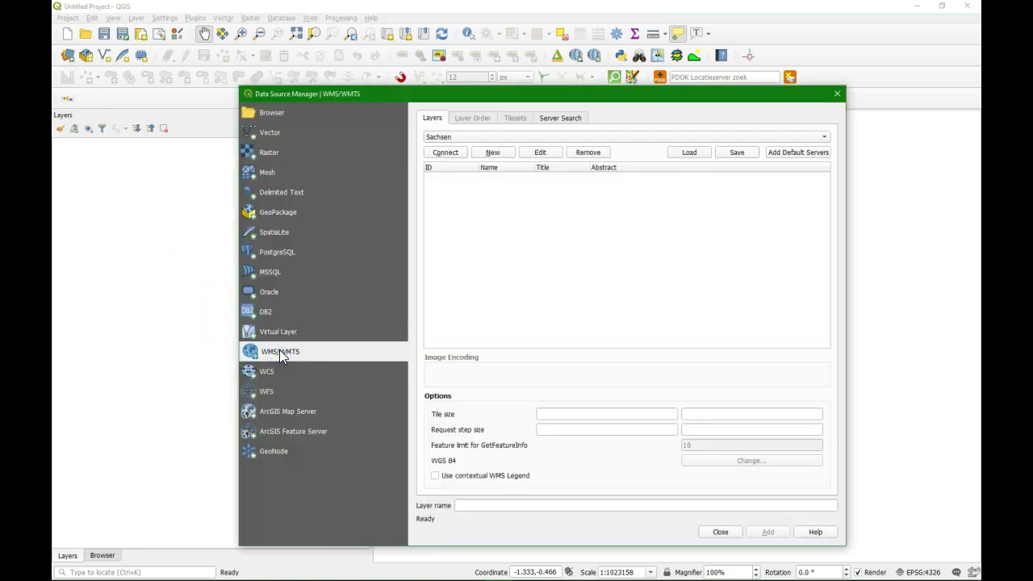
Step: Create a WMS connection named 'FAO WaPOR' with the copied URL, connect, and close the manager
left_click(494, 153)
left_click(463, 104)
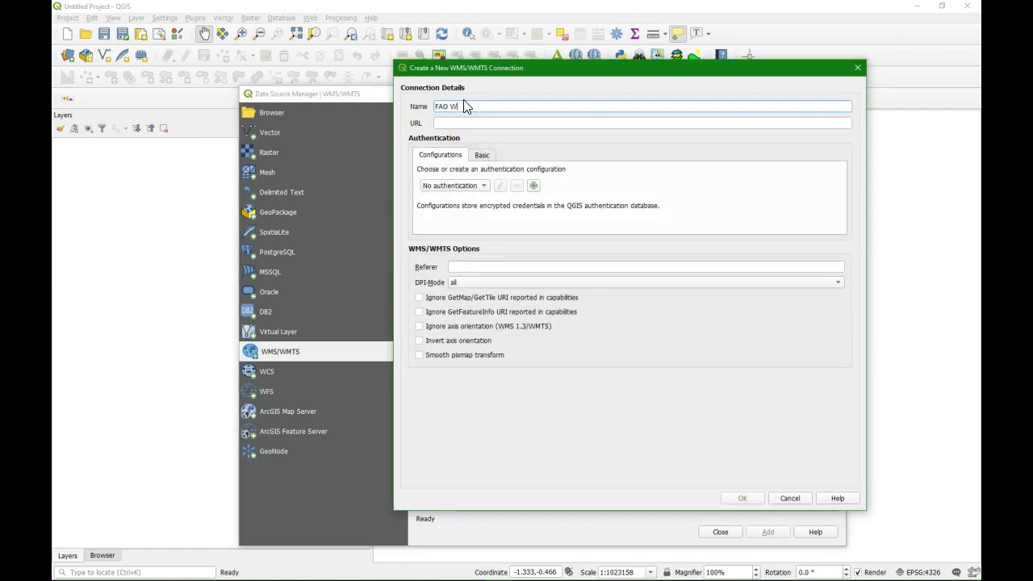
type("FAO WaPOR")
left_click(450, 123)
key("ctrl+v")
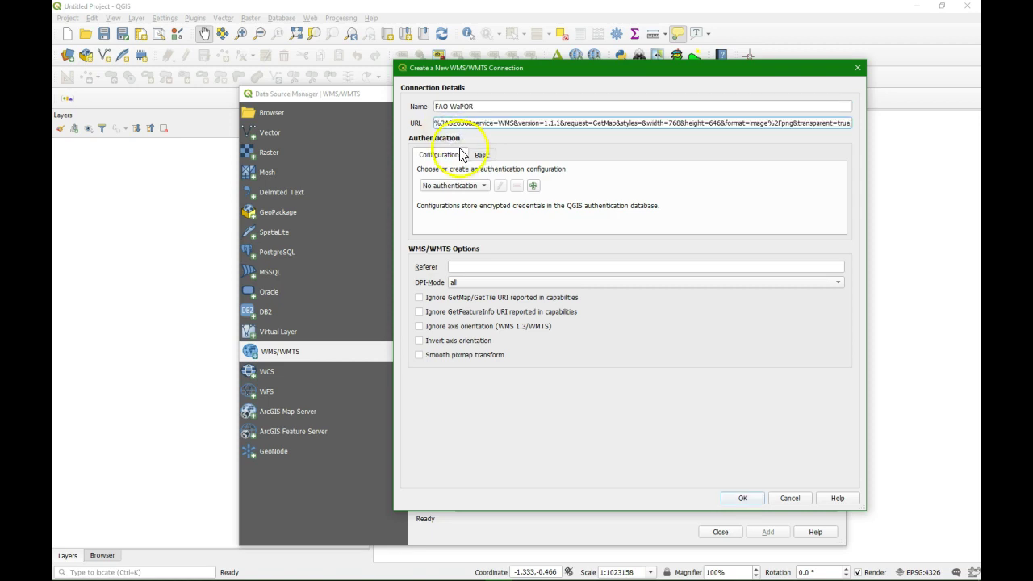
left_click(743, 500)
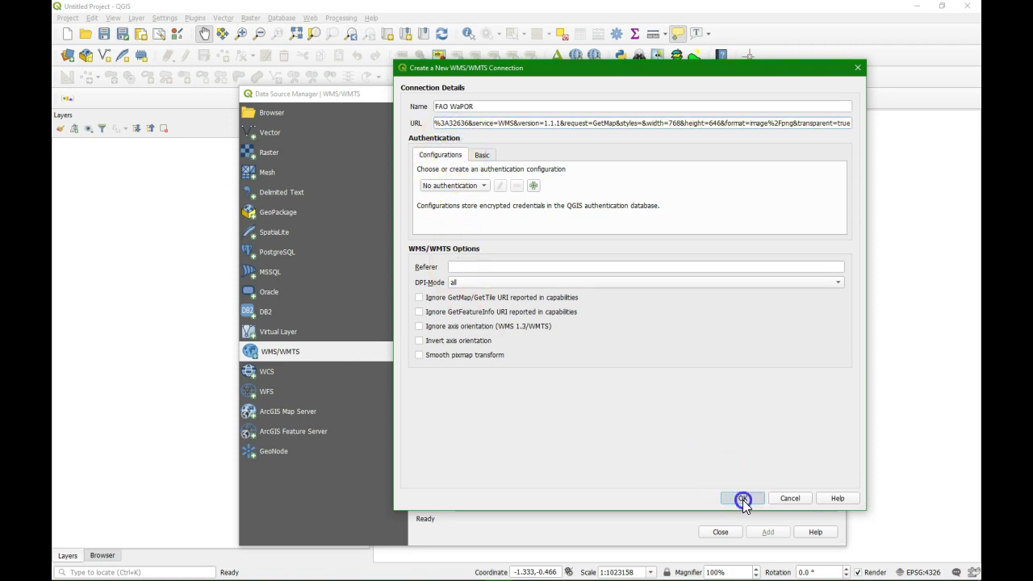
left_click(449, 153)
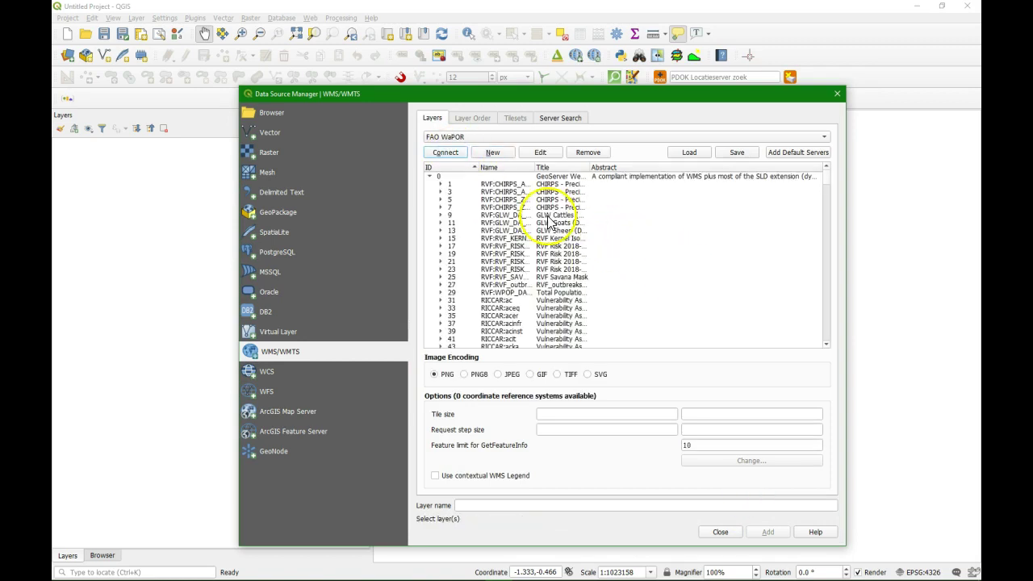
left_click(716, 532)
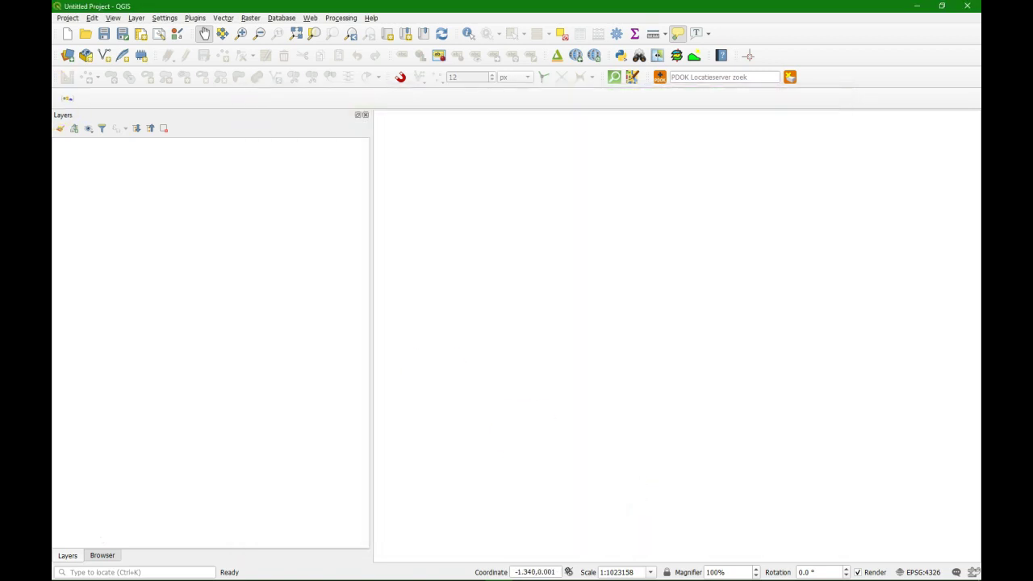
Step: In the Browser, expand WMS/WMTS > FAO WaPOR > GeoServer Web Map Service and scroll its layers
left_click(110, 563)
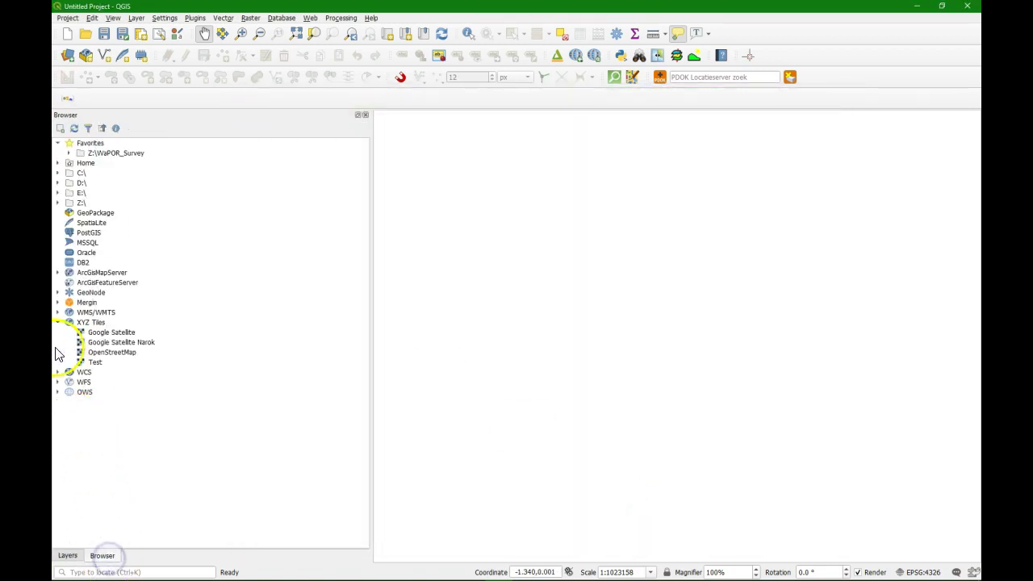
left_click(58, 314)
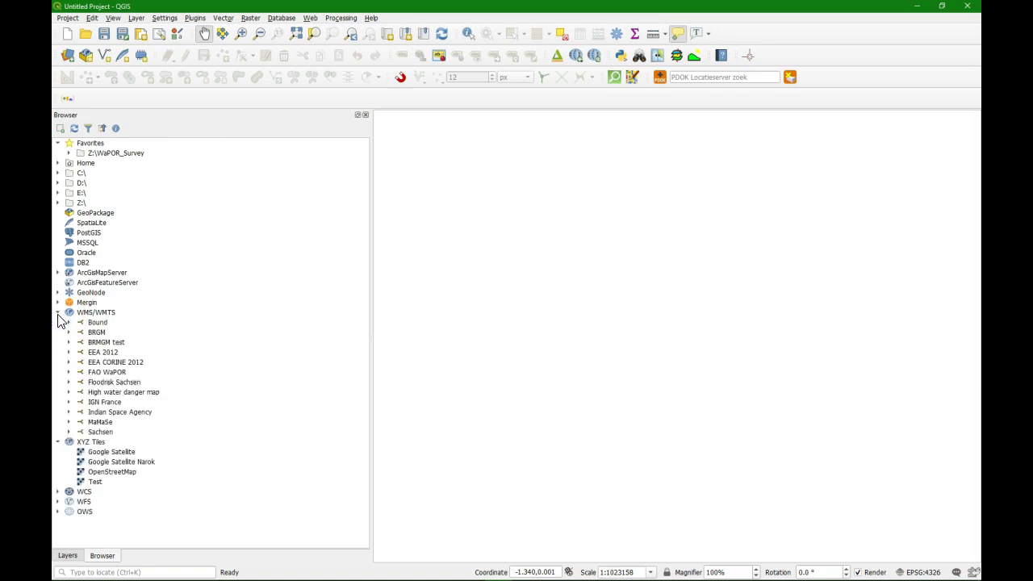
left_click(59, 362)
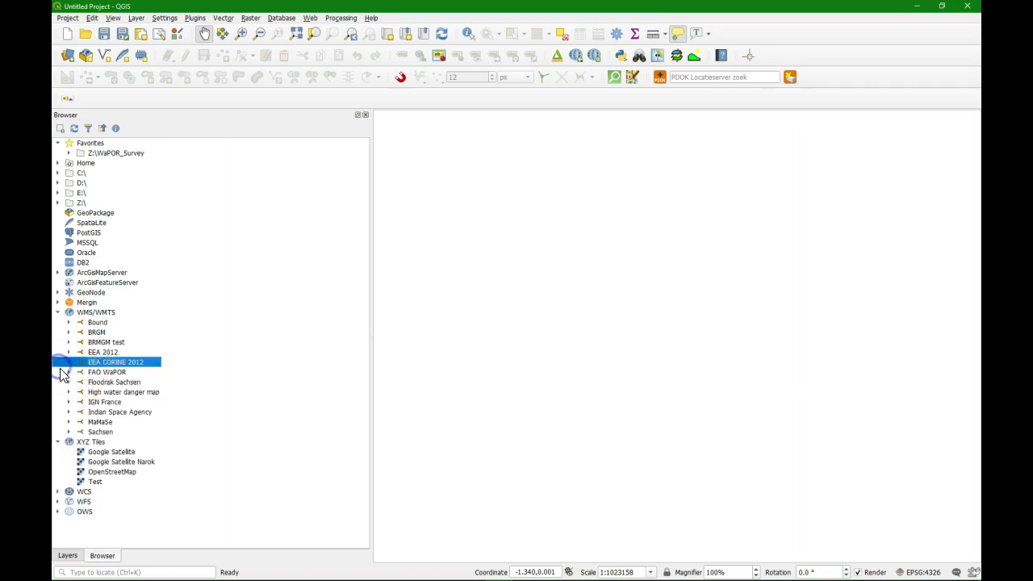
left_click(61, 373)
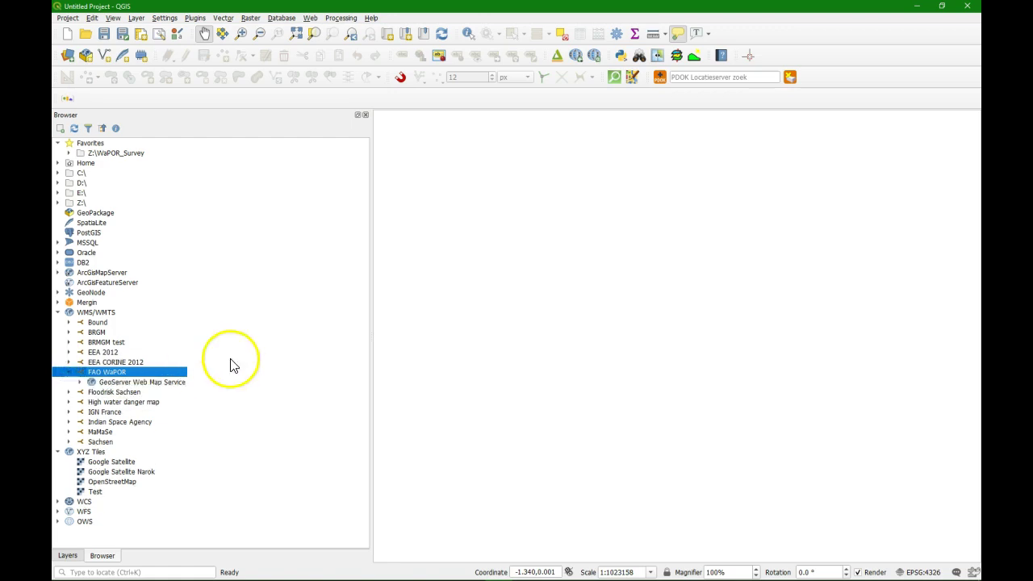
left_click(81, 382)
scroll(201, 333, "down", 4)
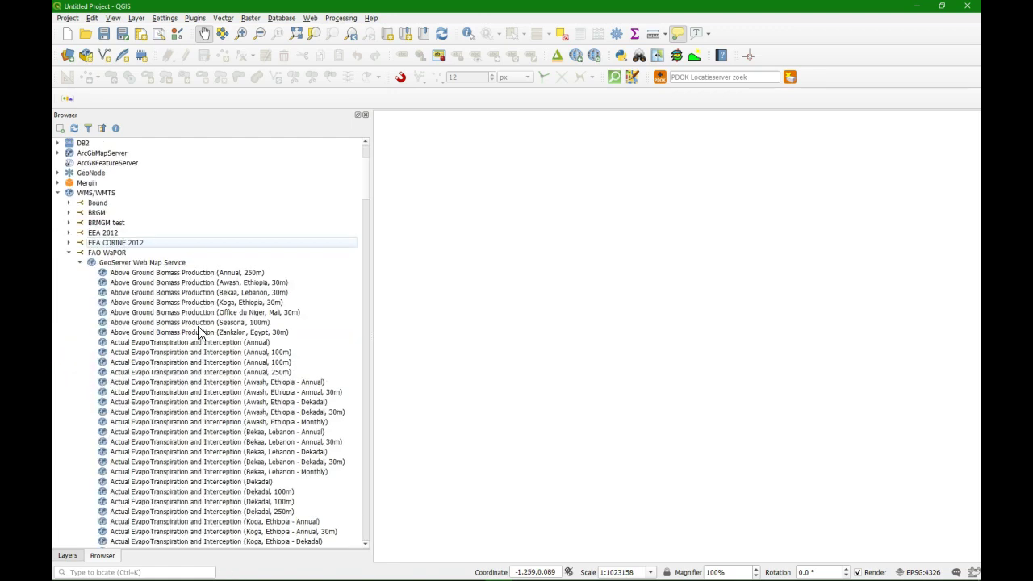
scroll(192, 329, "down", 1)
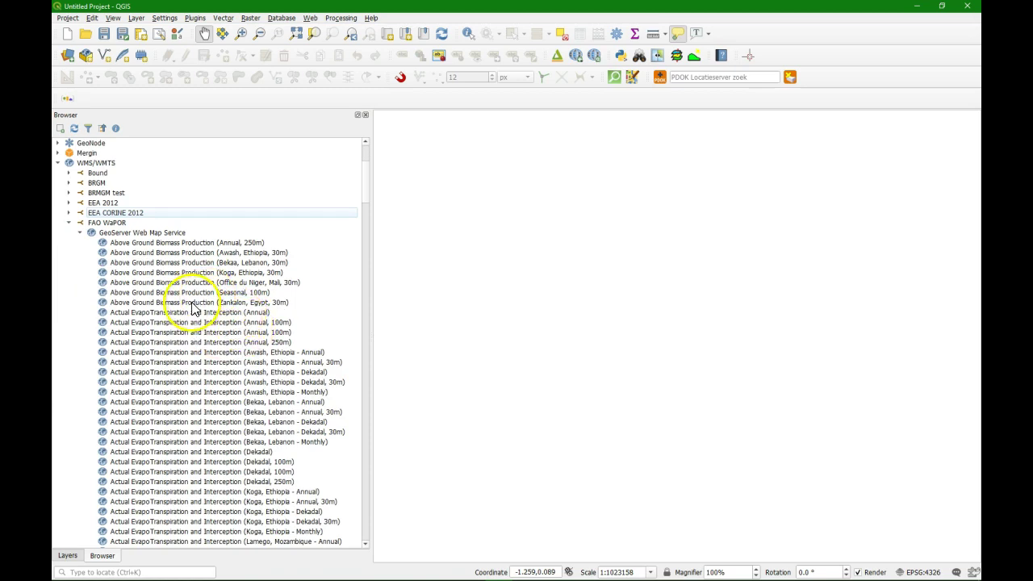
scroll(186, 317, "down", 1)
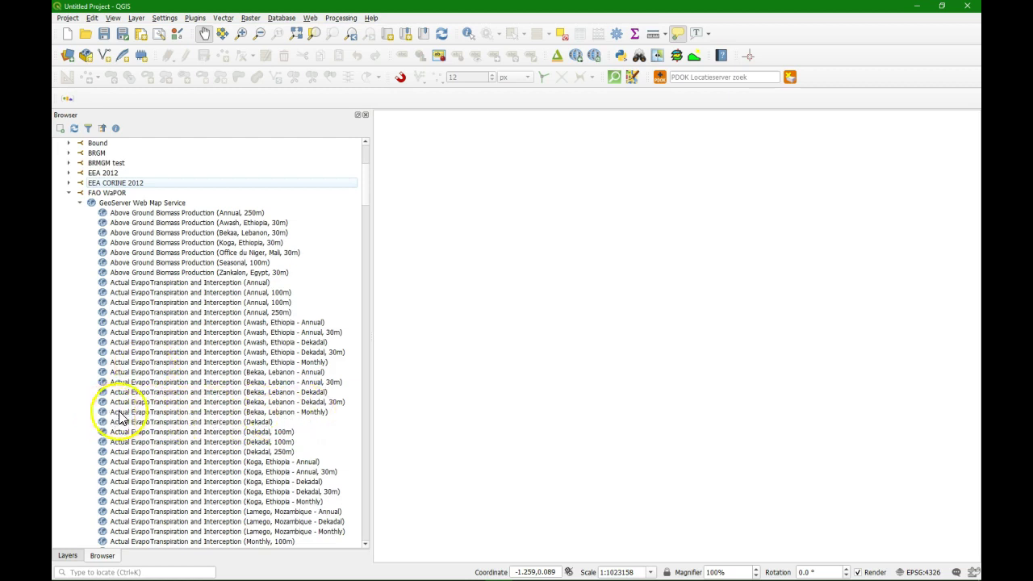
left_click(176, 412)
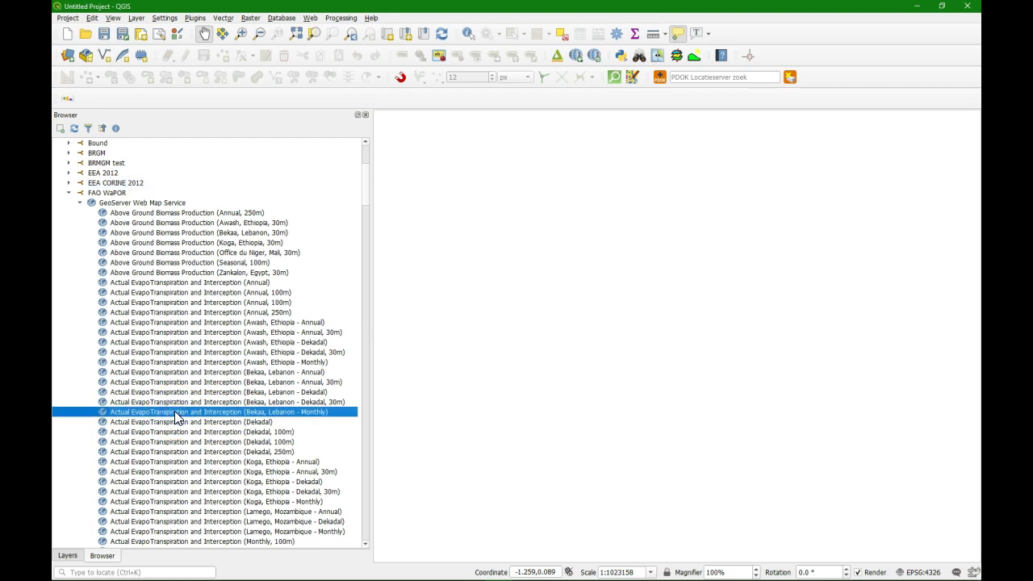
right_click(176, 413)
left_click(194, 428)
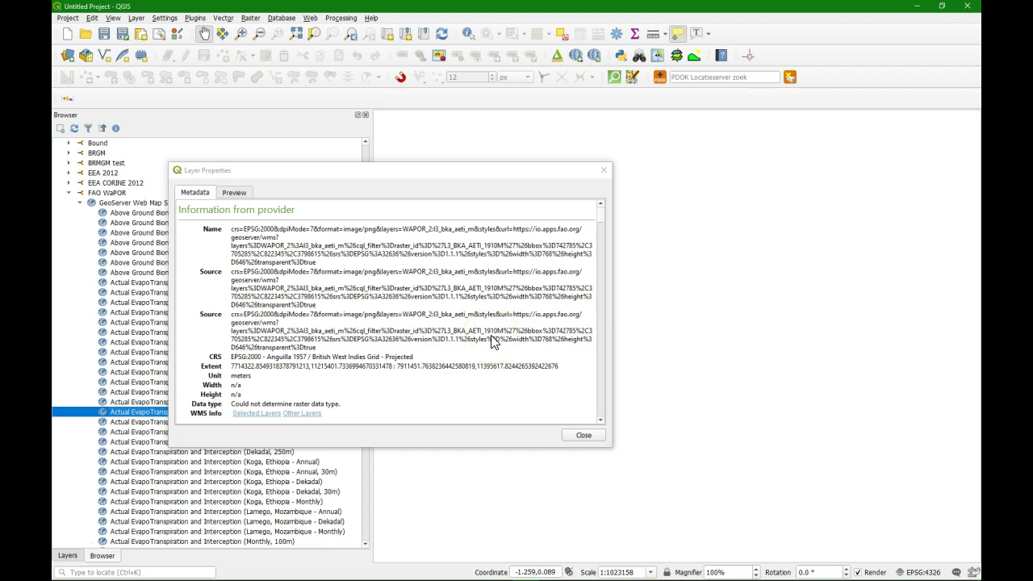
Step: Drag the Bekaa monthly evapotranspiration layer onto the map canvas and show the Layers panel
left_click(584, 435)
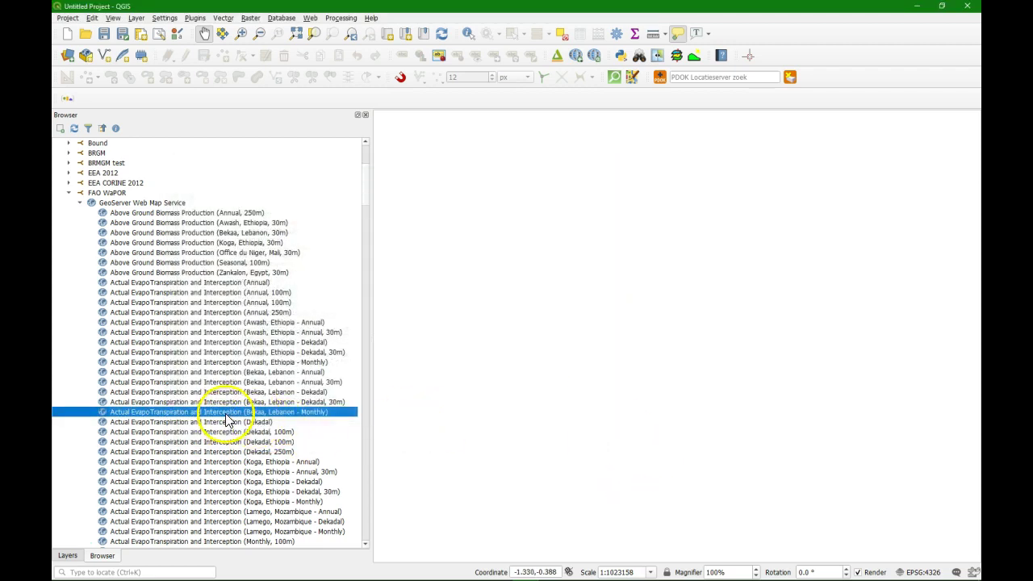
left_click_drag(227, 421, 611, 376)
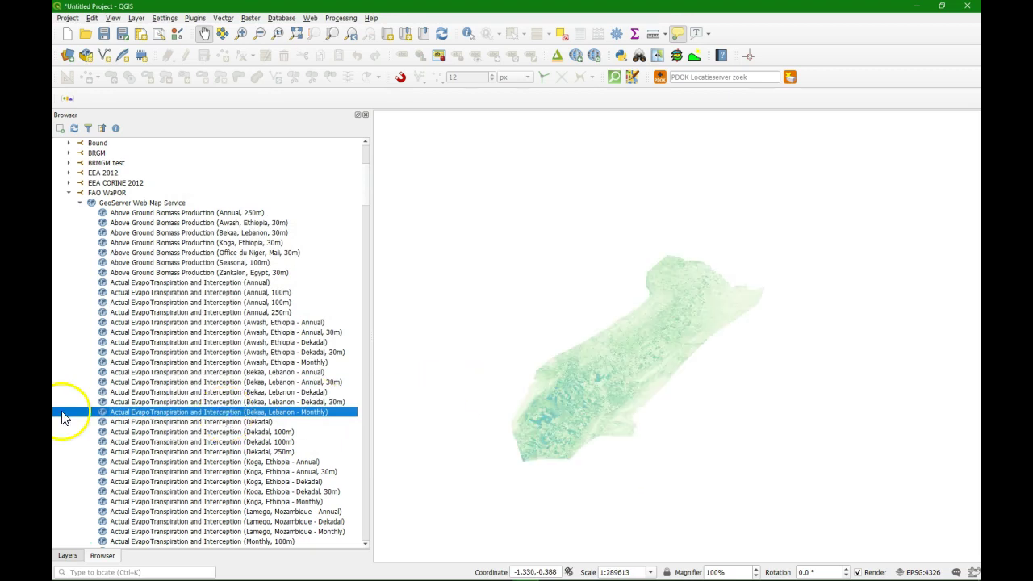
left_click(67, 555)
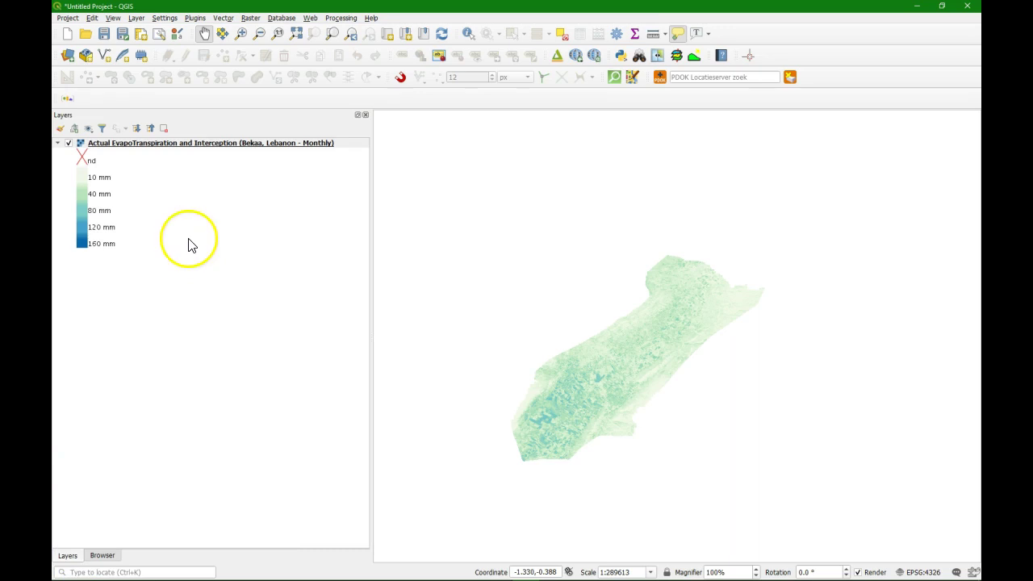
Step: Bring up the OSM basemap options under Web > QuickMapServices
left_click(309, 18)
mouse_move(341, 41)
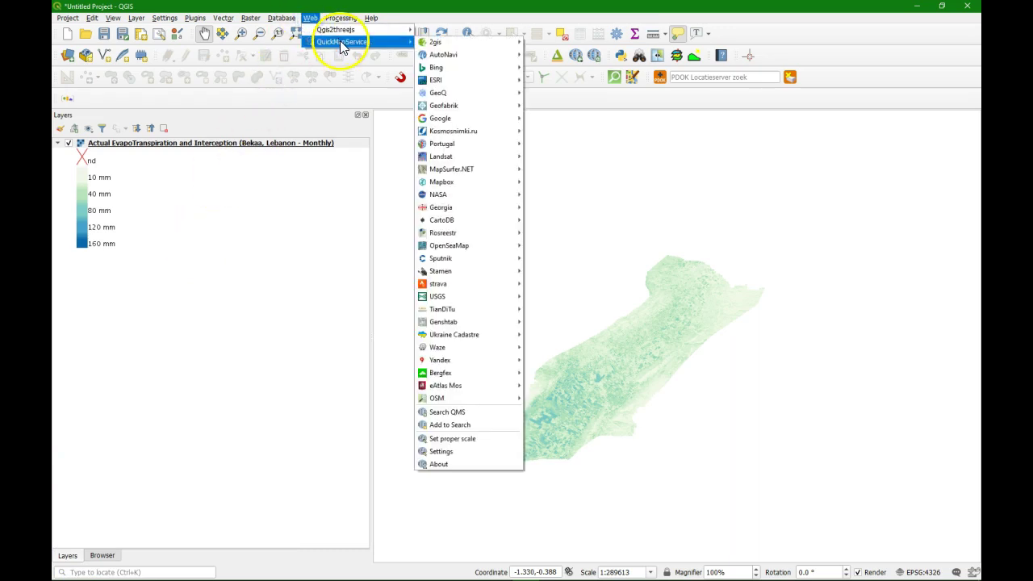
mouse_move(506, 403)
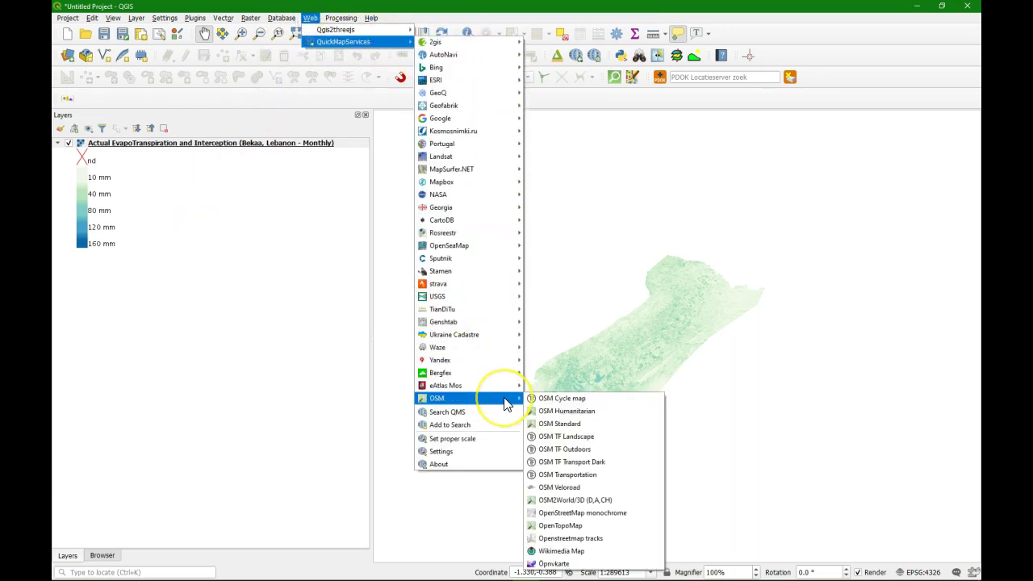
Step: Add the OSM Standard basemap beneath the Bekaa evapotranspiration raster
left_click(553, 428)
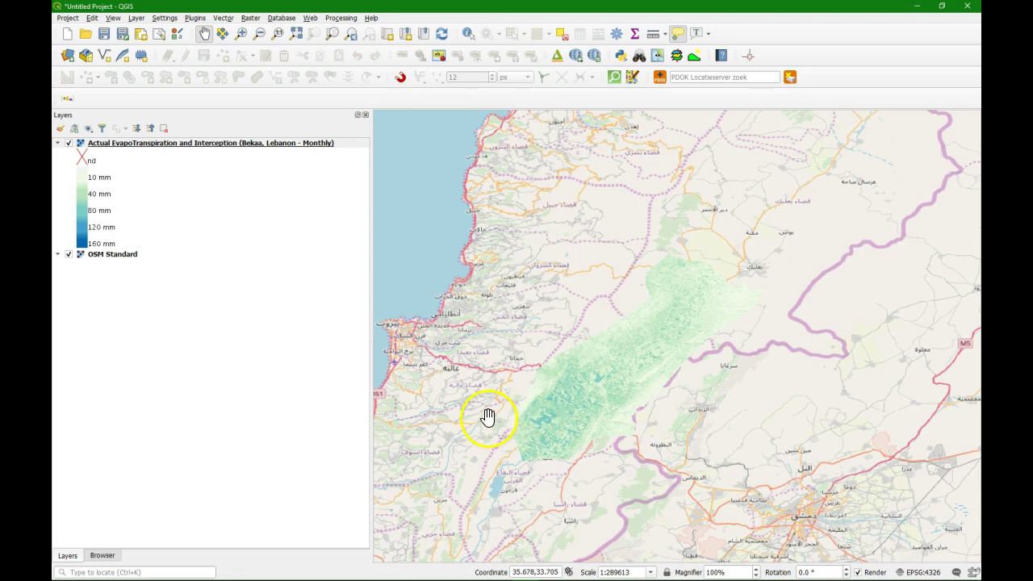
left_click(641, 330)
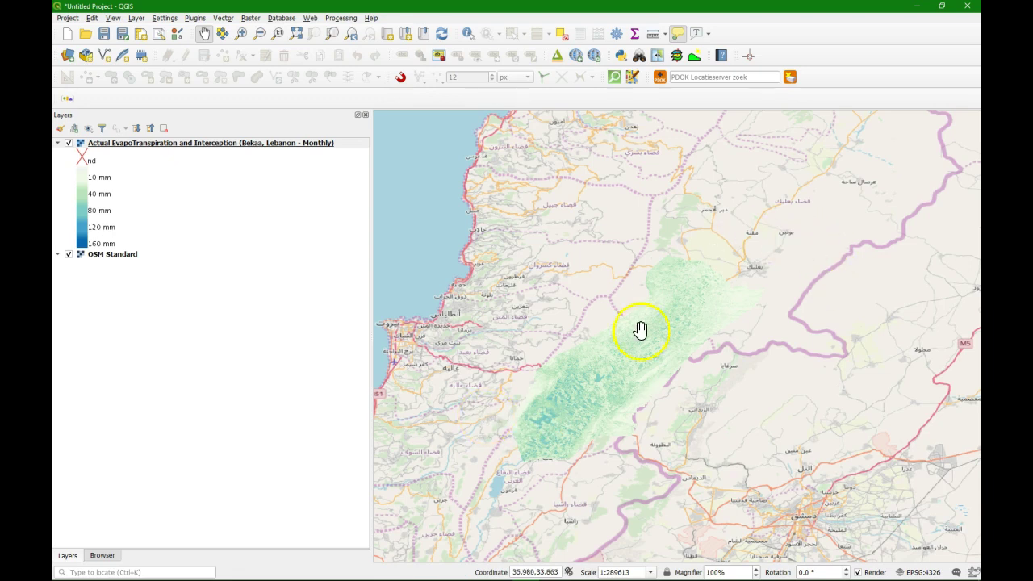
left_click(490, 354)
scroll(490, 354, "down", 2)
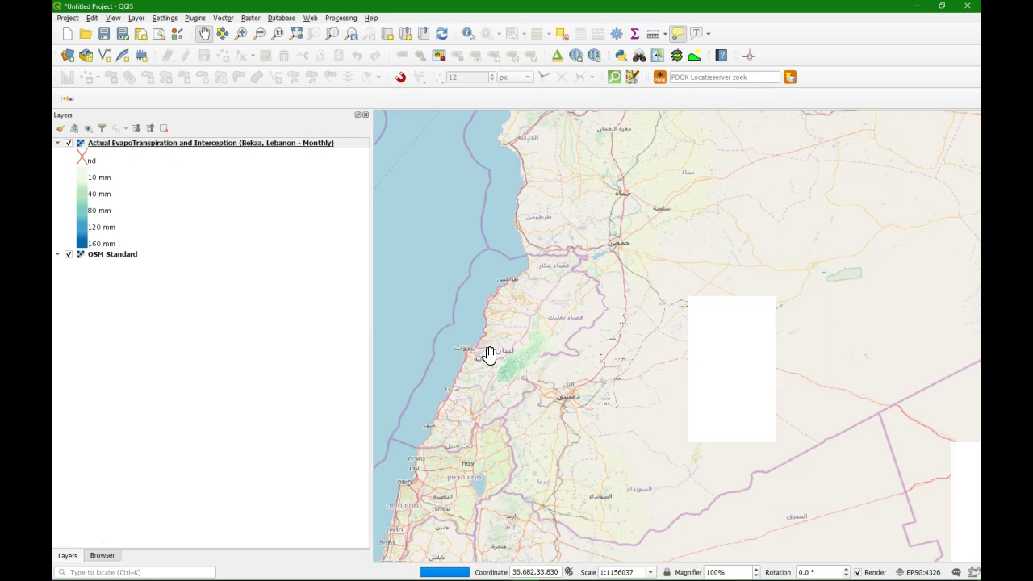
left_click(515, 357)
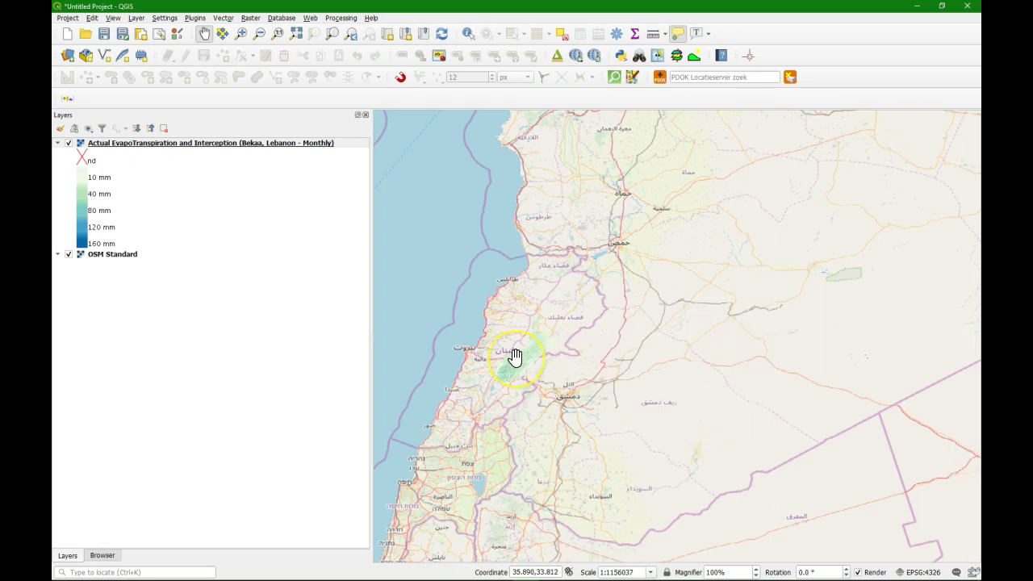
scroll(515, 357, "up", 2)
Step: Centre the view on the Bekaa raster and open the Data Source Manager's WCS page
scroll(517, 357, "up", 1)
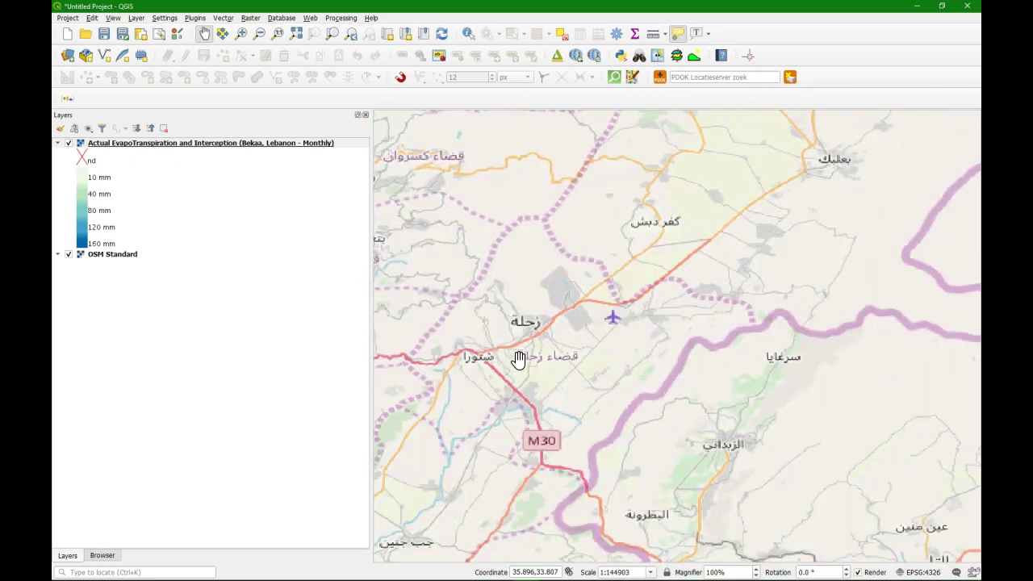
scroll(519, 359, "down", 1)
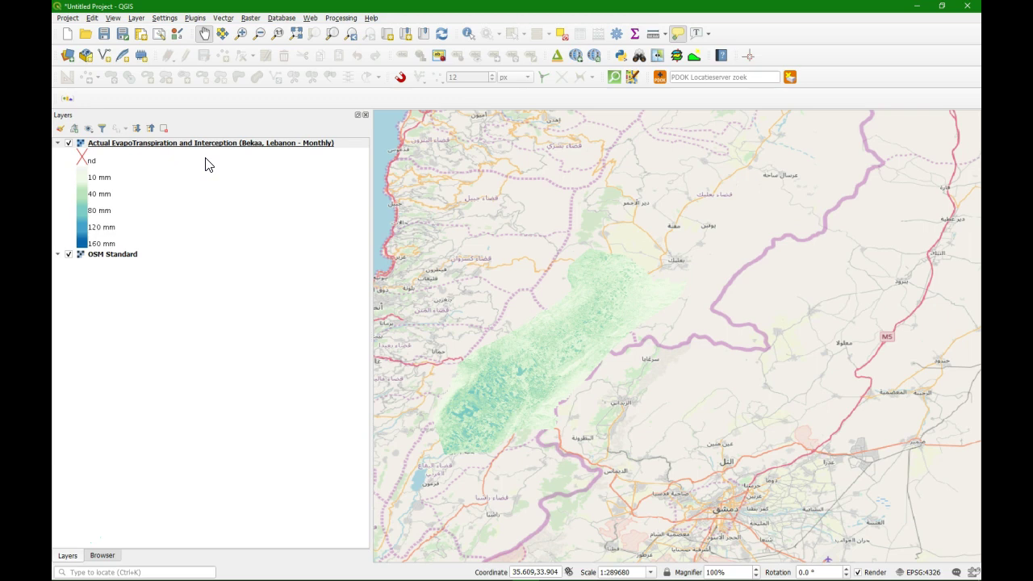
scroll(510, 400, "up", 1)
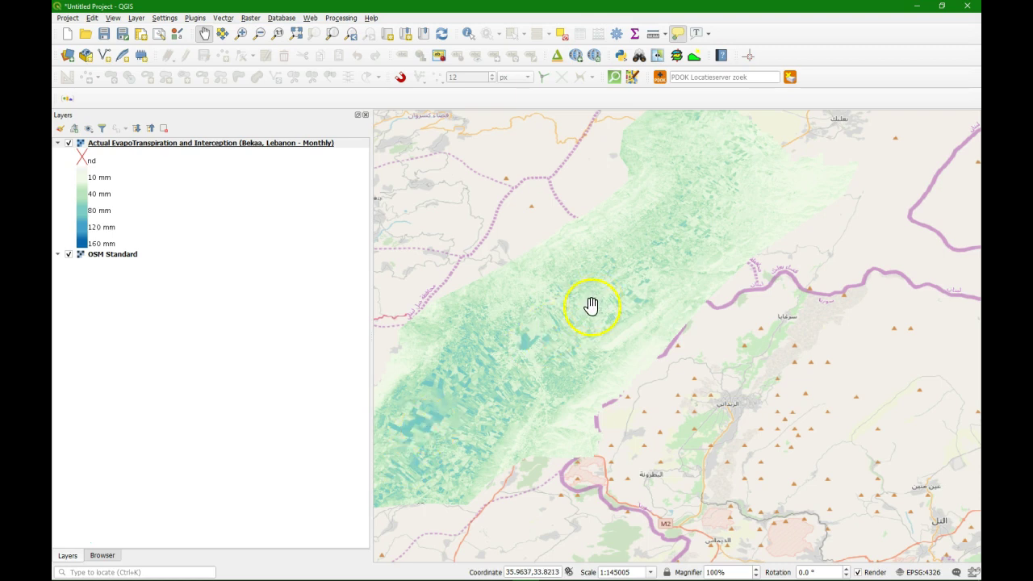
left_click_drag(505, 341, 568, 328)
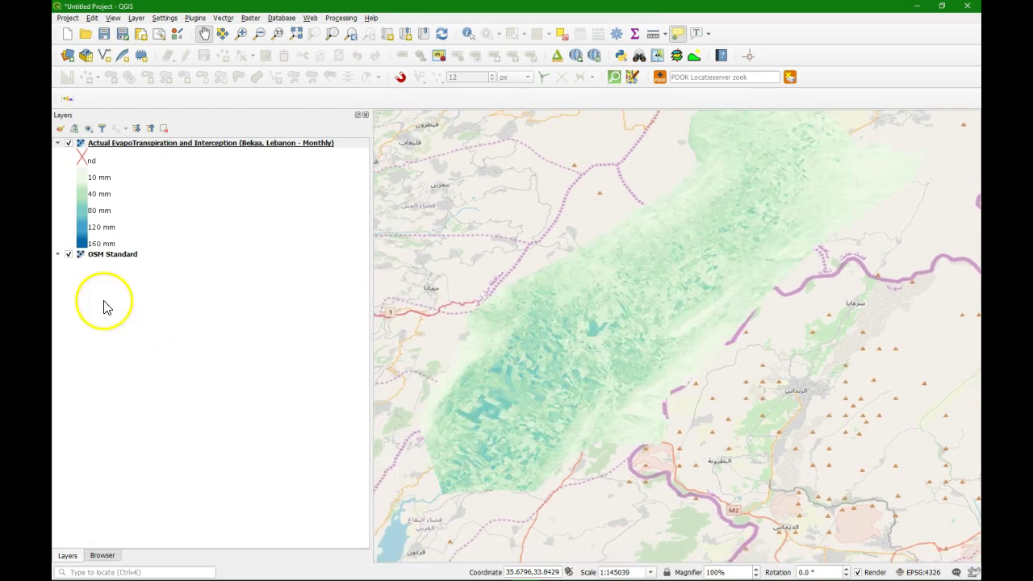
left_click(68, 55)
left_click(292, 375)
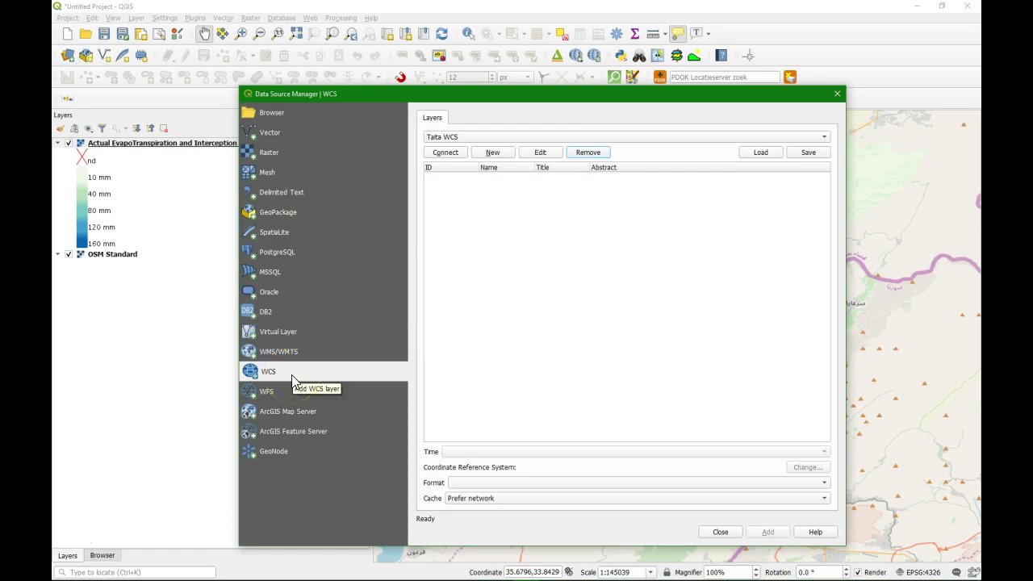
Step: Define a new WCS connection 'FAO WaPOR' using the pasted URL with wms changed to wcs
left_click(515, 240)
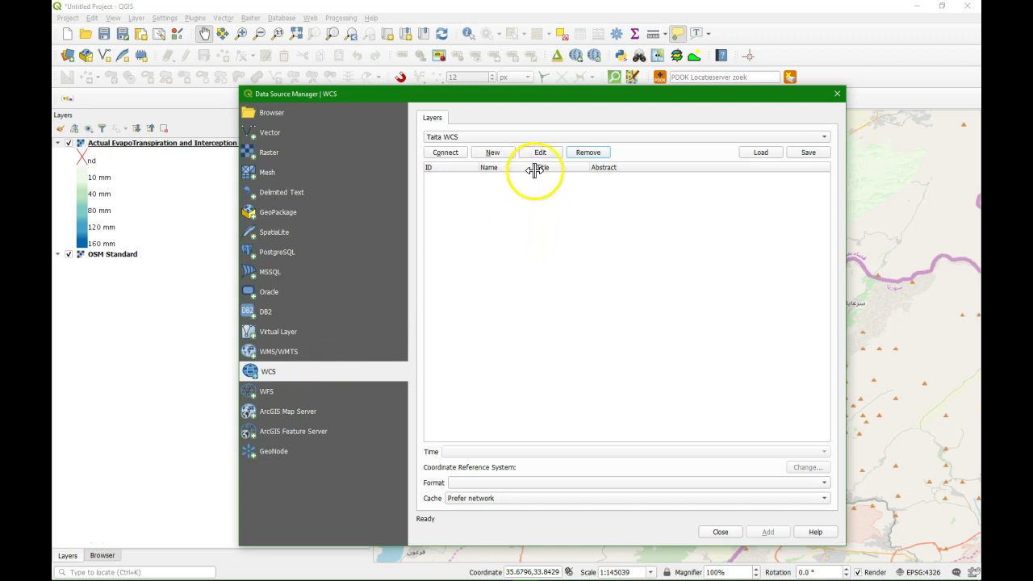
left_click(492, 152)
left_click(466, 108)
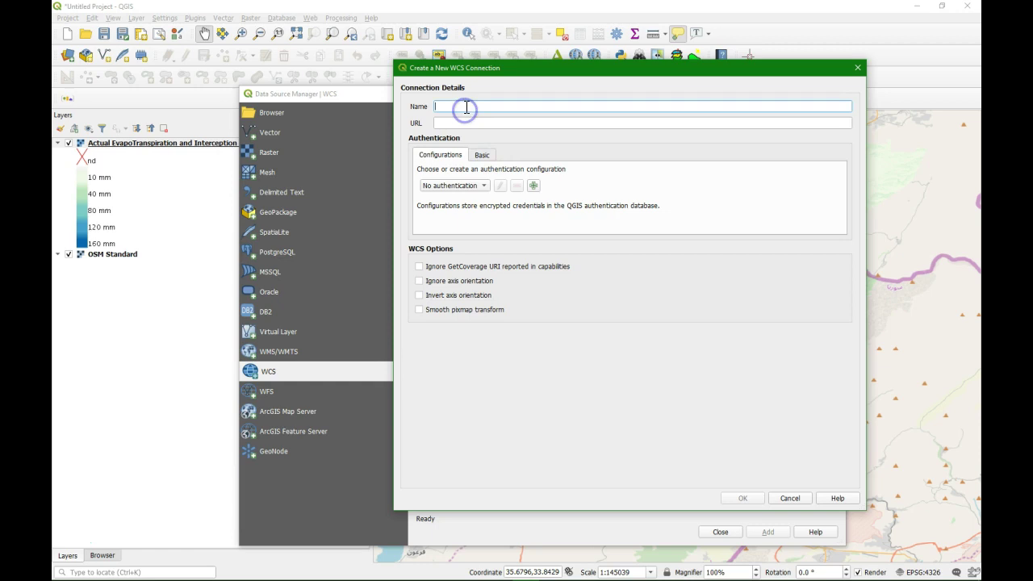
type("FAO WaPOR")
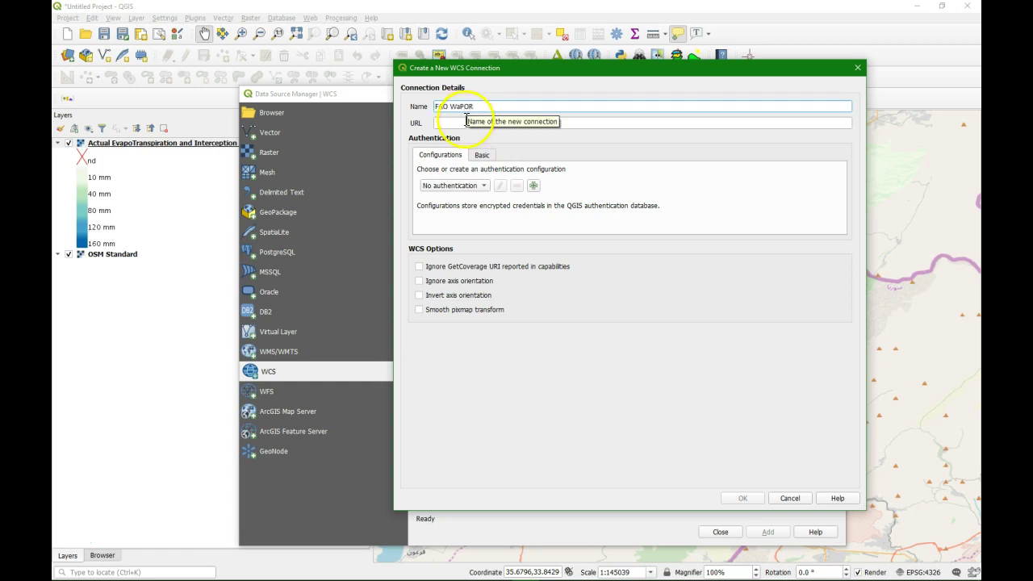
left_click(461, 121)
key("ctrl+v")
left_click(489, 132)
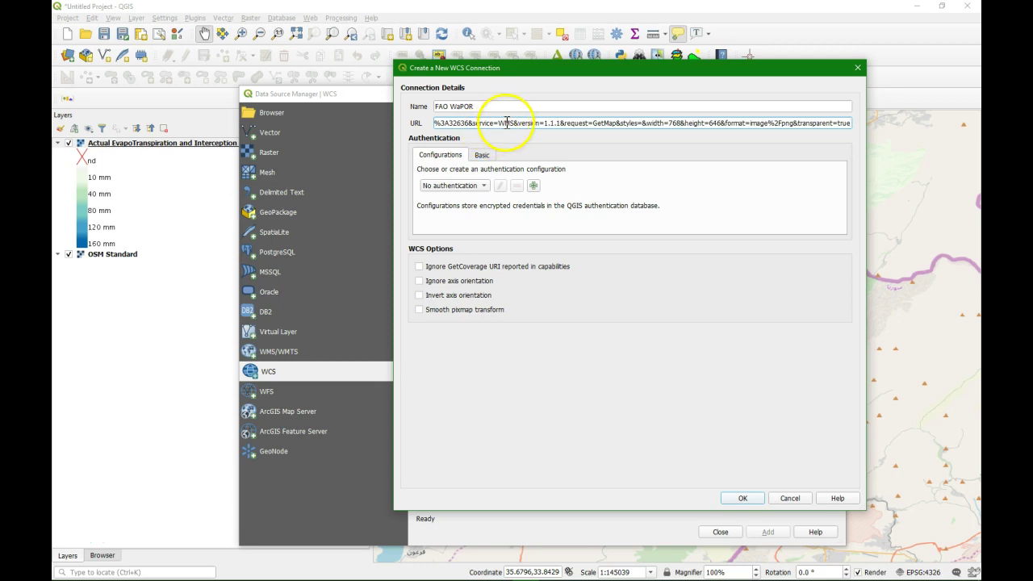
left_click_drag(504, 123, 411, 110)
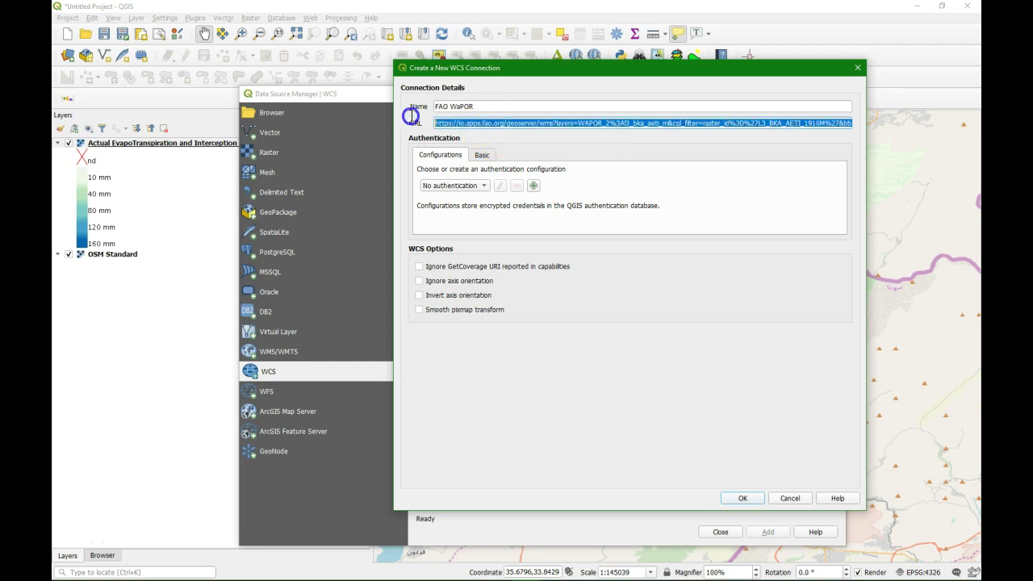
double_click(546, 123)
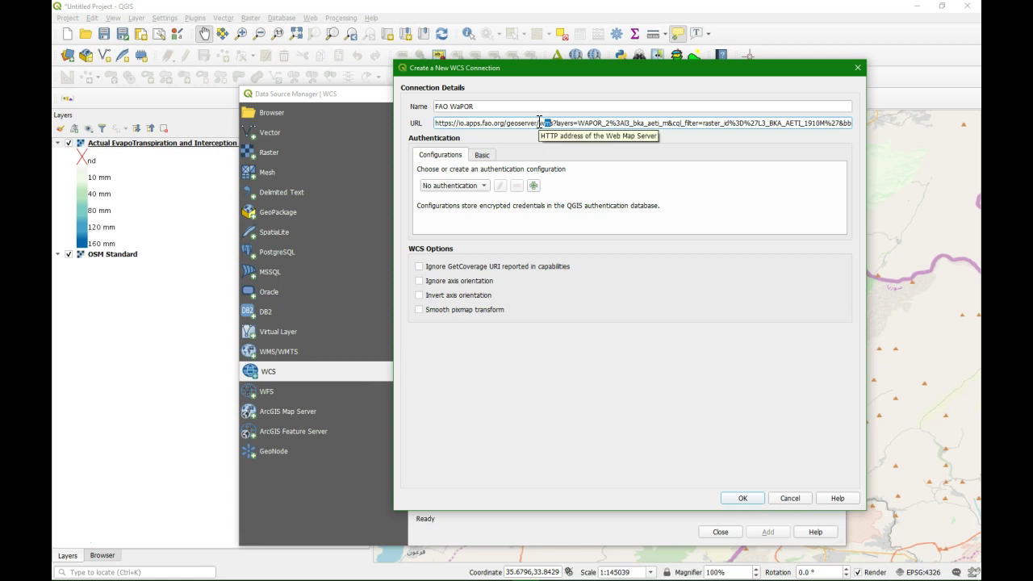
type("wcs")
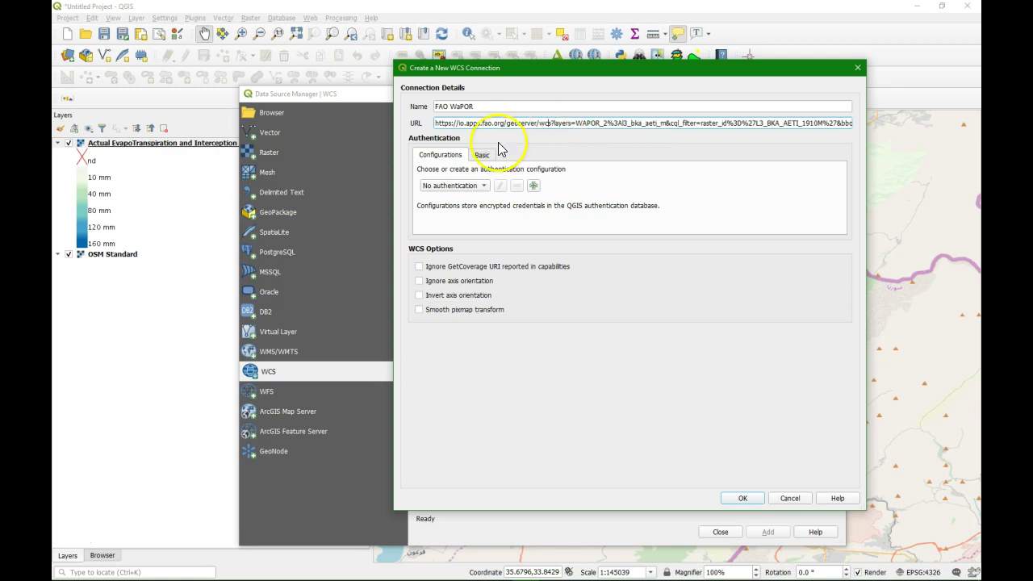
Step: Save and connect it, widen the Title column to read coverage names, then close the manager
left_click(747, 501)
left_click(449, 153)
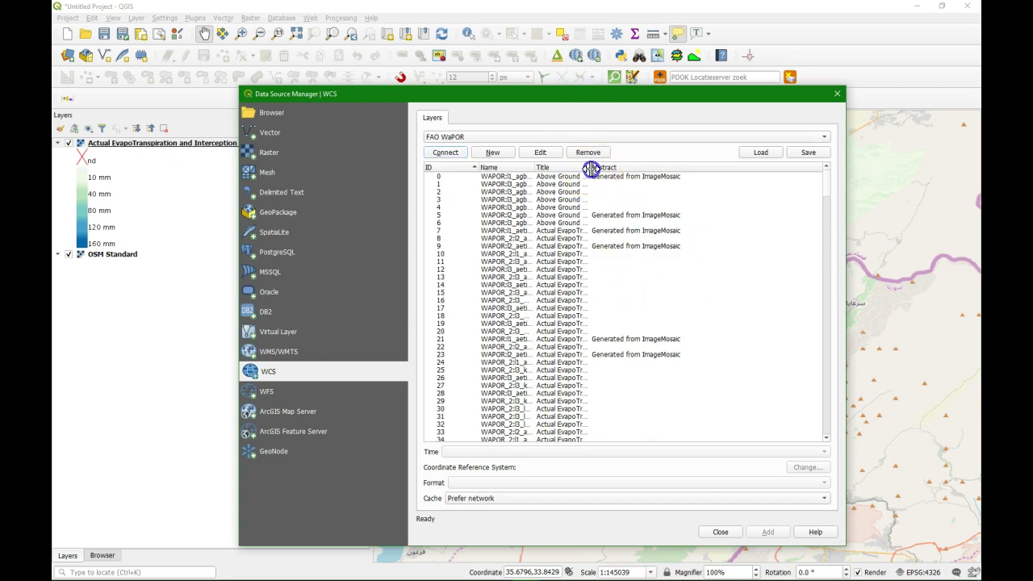
left_click_drag(590, 167, 769, 188)
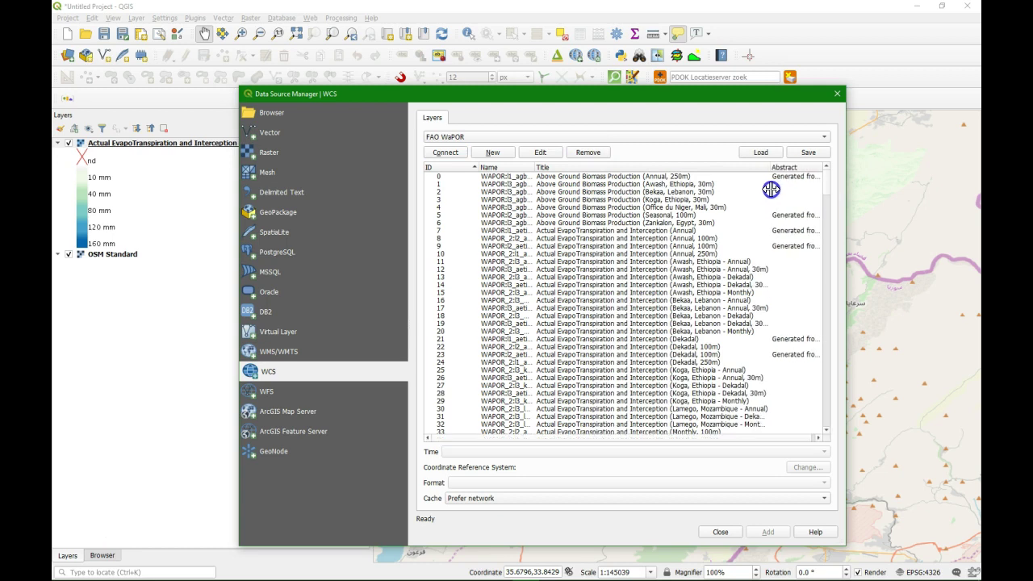
left_click(718, 532)
Step: Drag the WCS Bekaa, Lebanon - Monthly evapotranspiration coverage from the Browser onto the map as a raster layer
left_click(103, 557)
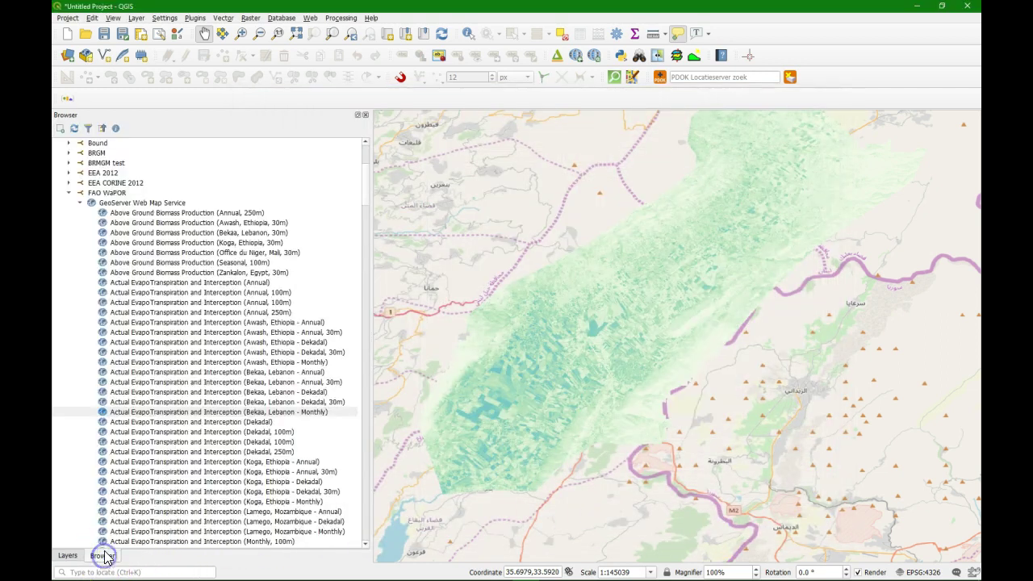
left_click(70, 194)
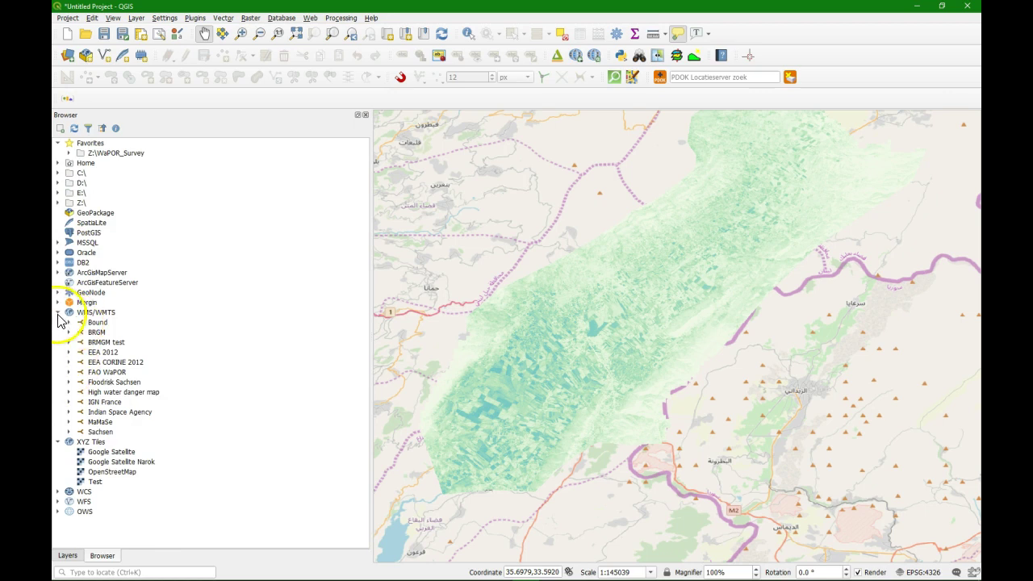
left_click(57, 313)
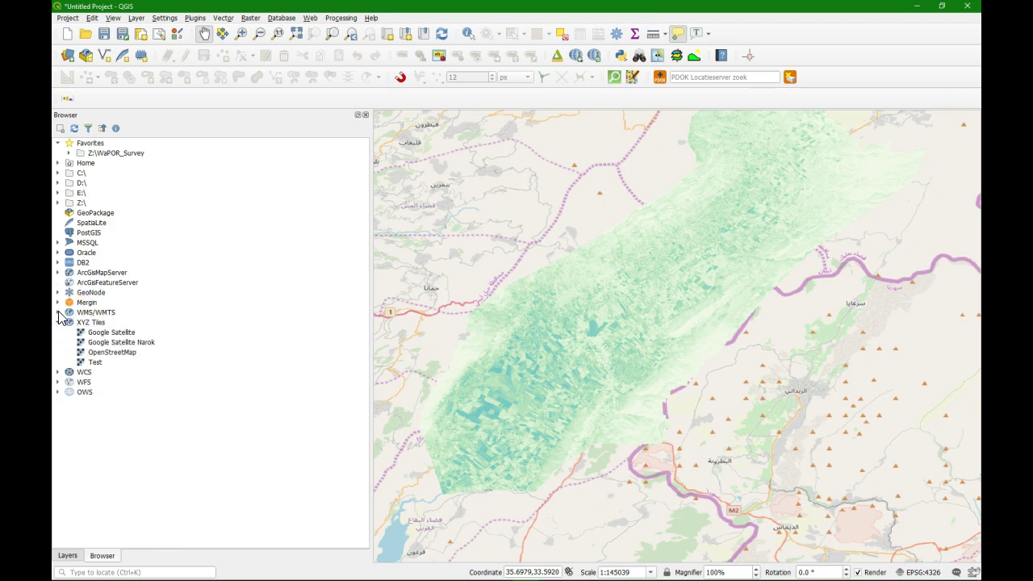
left_click(57, 372)
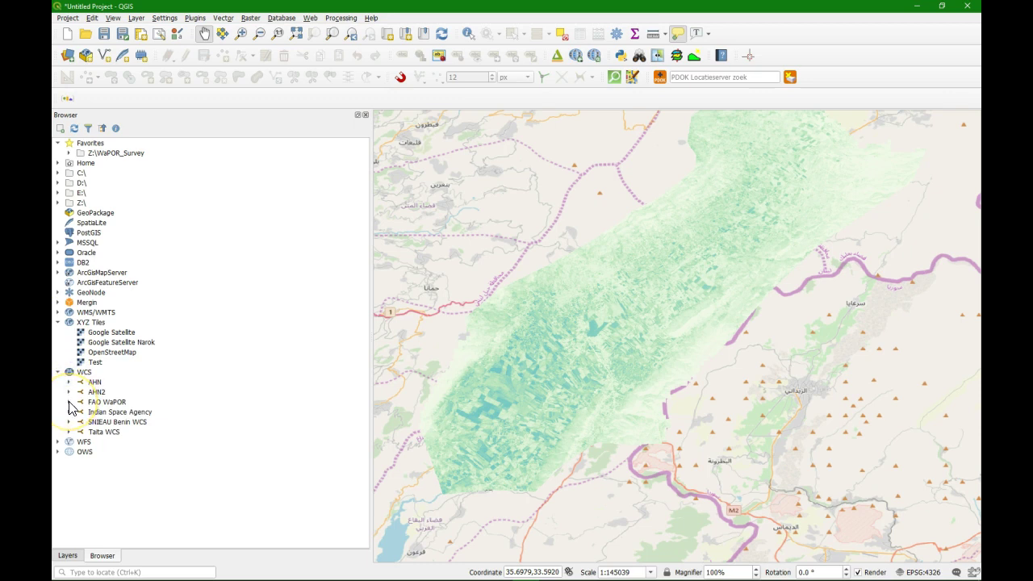
scroll(264, 404, "down", 2)
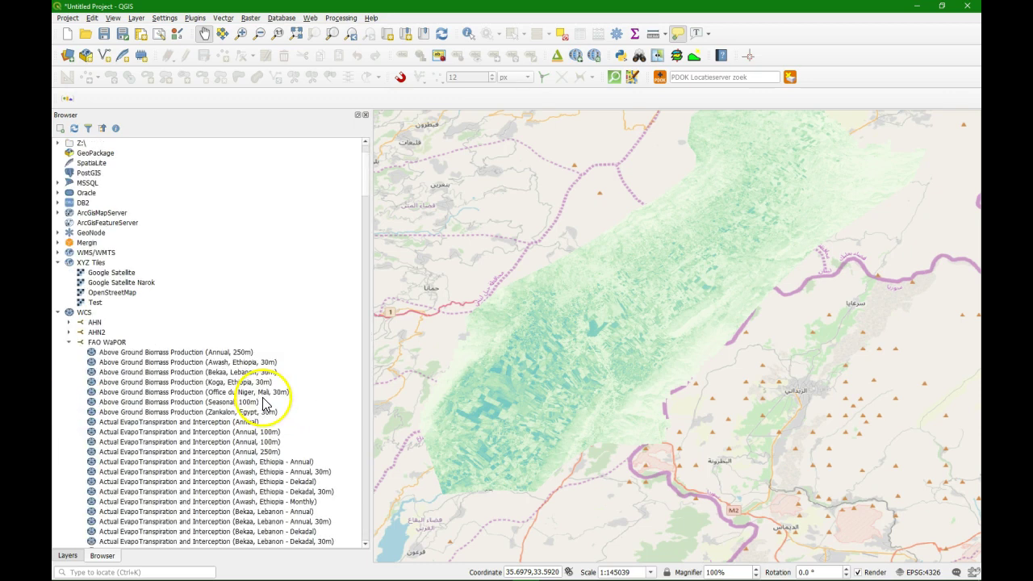
scroll(264, 404, "down", 3)
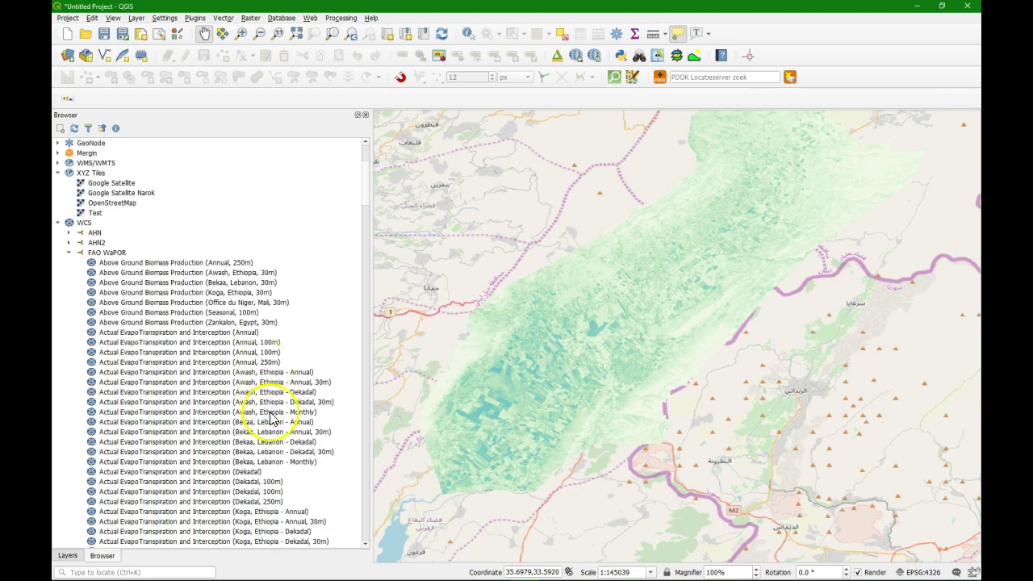
left_click(247, 462)
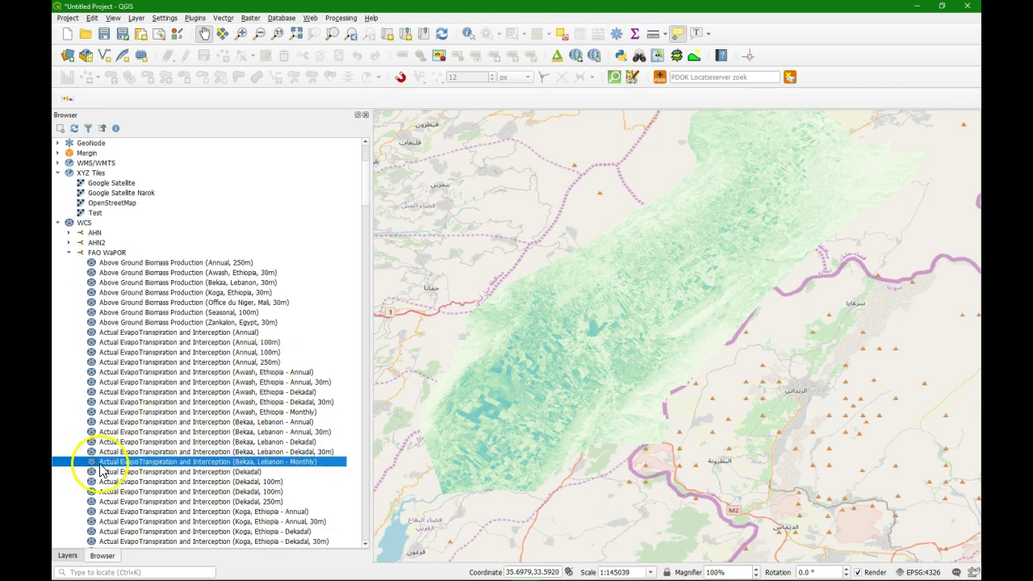
left_click_drag(97, 462, 581, 365)
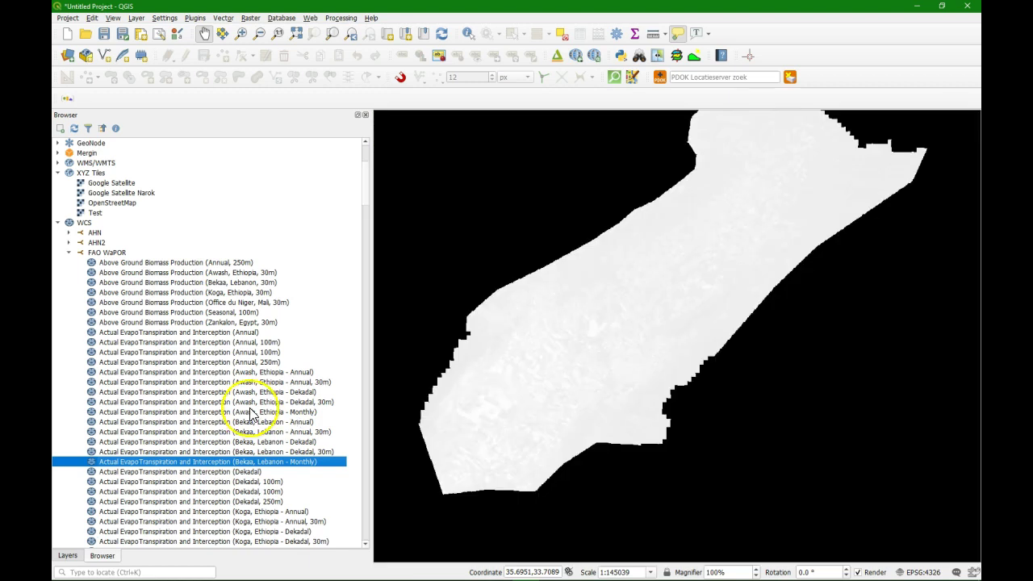
left_click(67, 556)
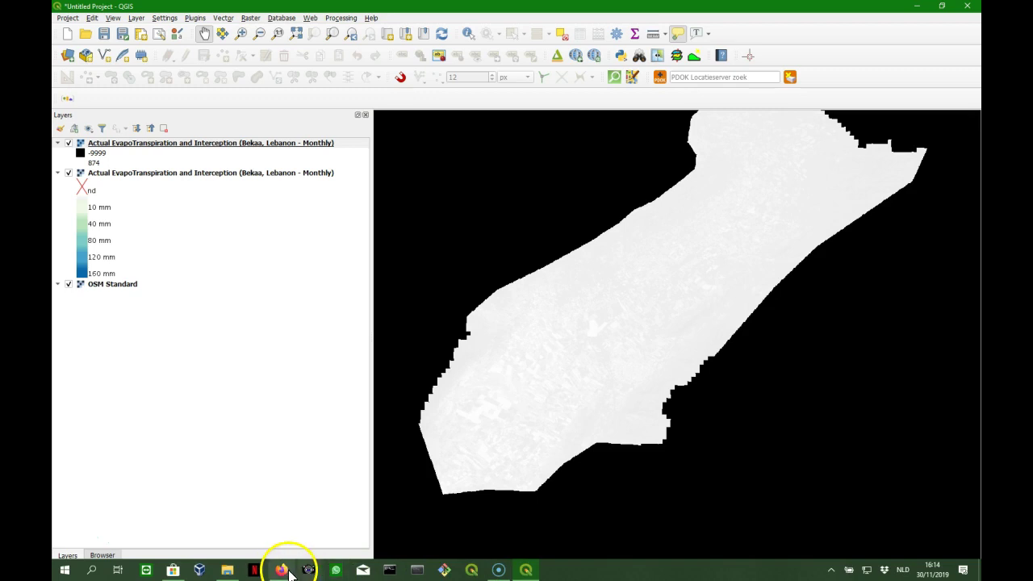
Step: In the WaPOR catalog page, expand Additional Information to confirm no-data -9999, 30m resolution and 0.1 conversion factor
left_click(281, 570)
left_click(101, 9)
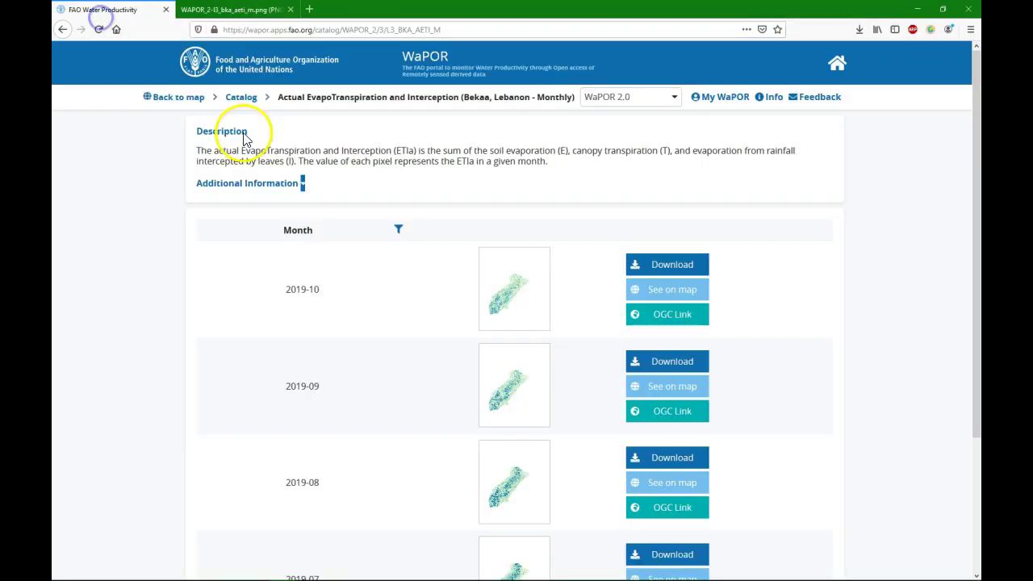
left_click(301, 186)
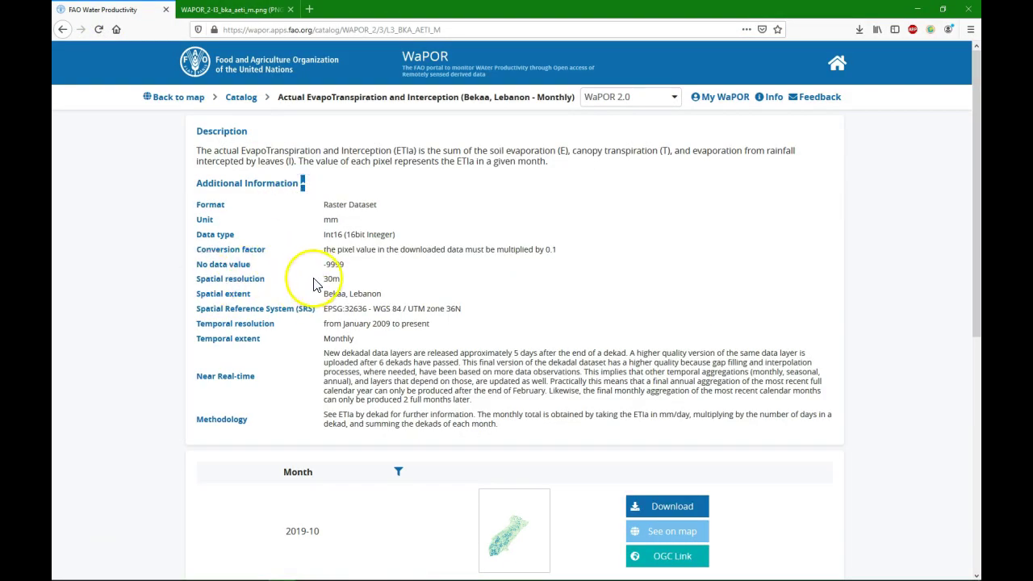
left_click_drag(362, 278, 310, 259)
left_click(339, 264)
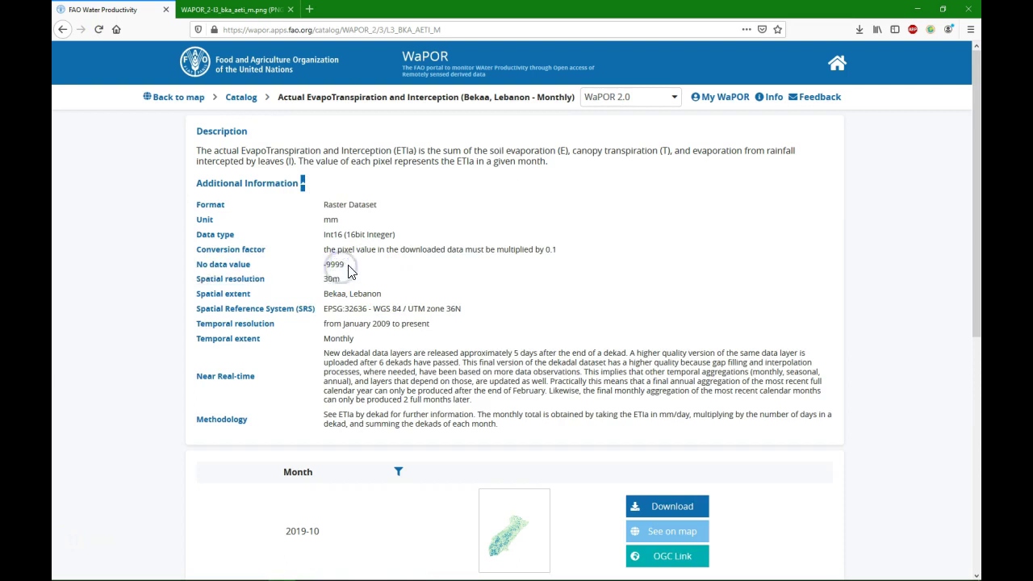
left_click(555, 249)
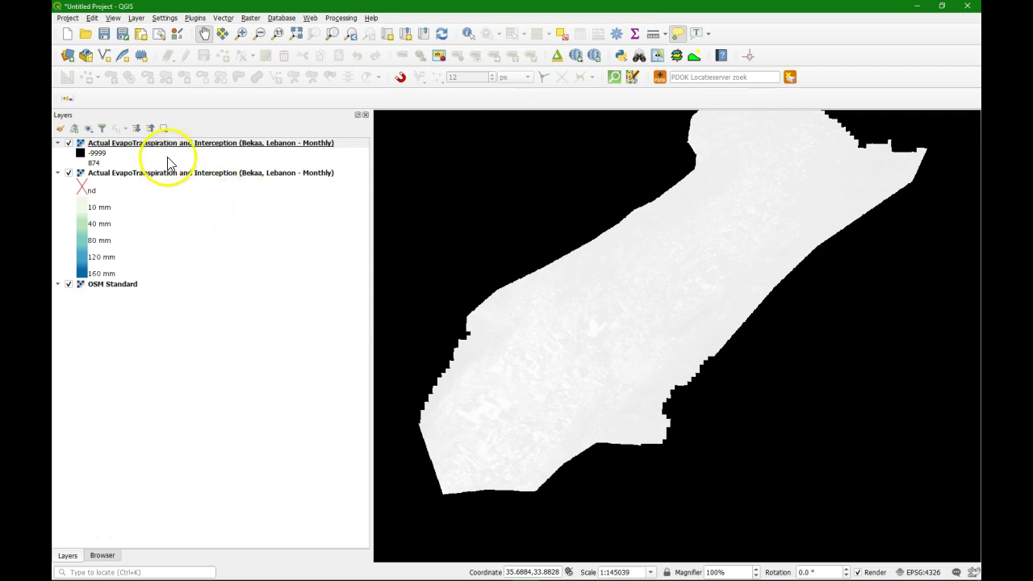
Step: Check the Bekaa monthly layer's tooltip showing EPSG:32636 and its WCS source address
mouse_move(156, 150)
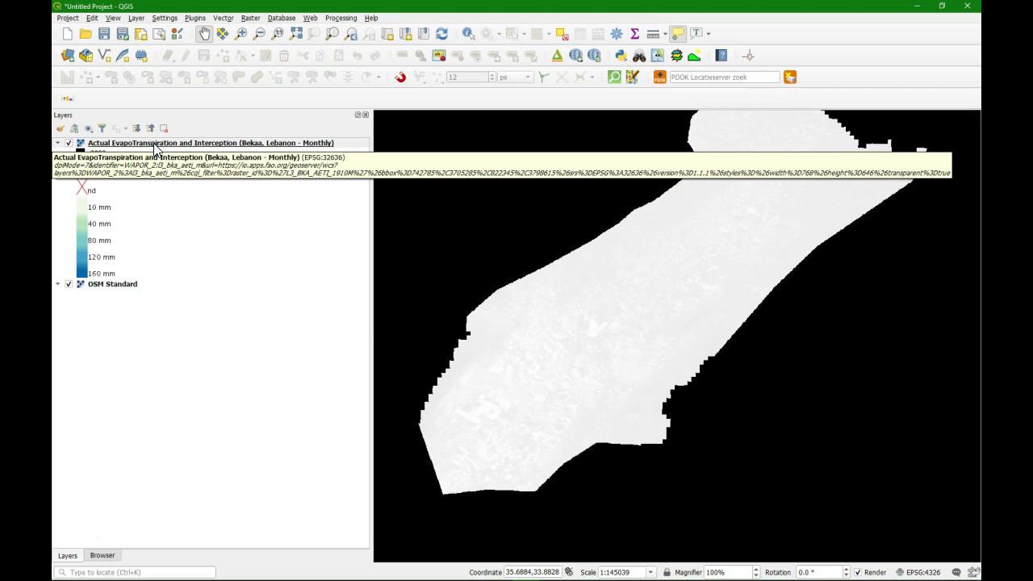
Step: Start a Save As export of the Bekaa layer with output Z:\WaPOR_Survey\AETI_1910.tif as GeoTIFF
right_click(154, 143)
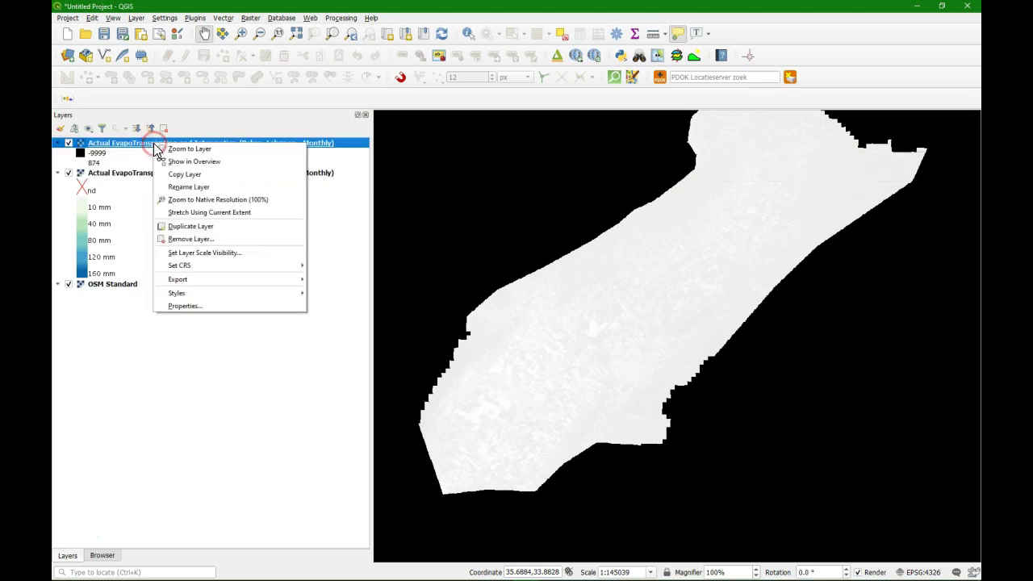
mouse_move(260, 281)
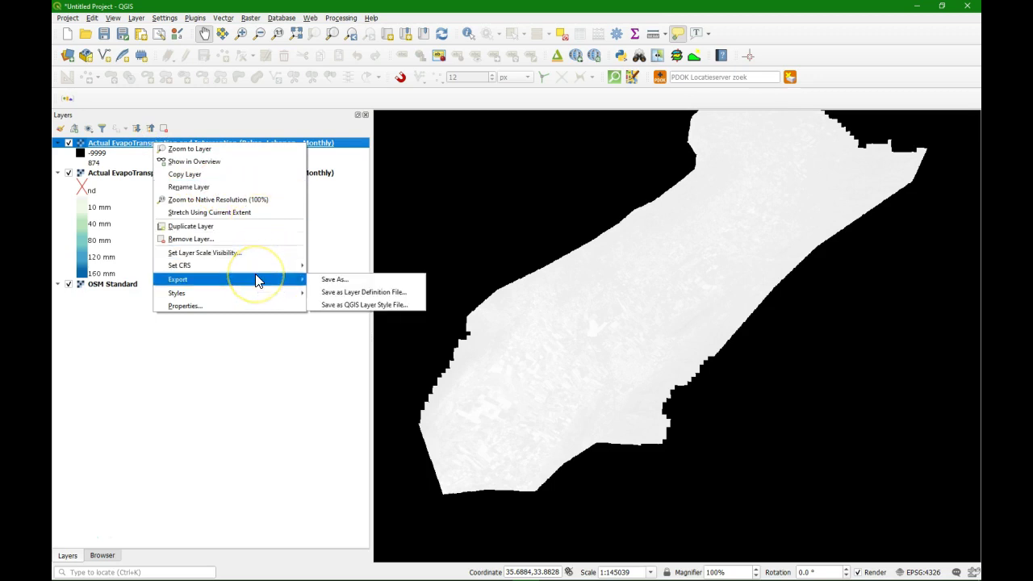
left_click(336, 279)
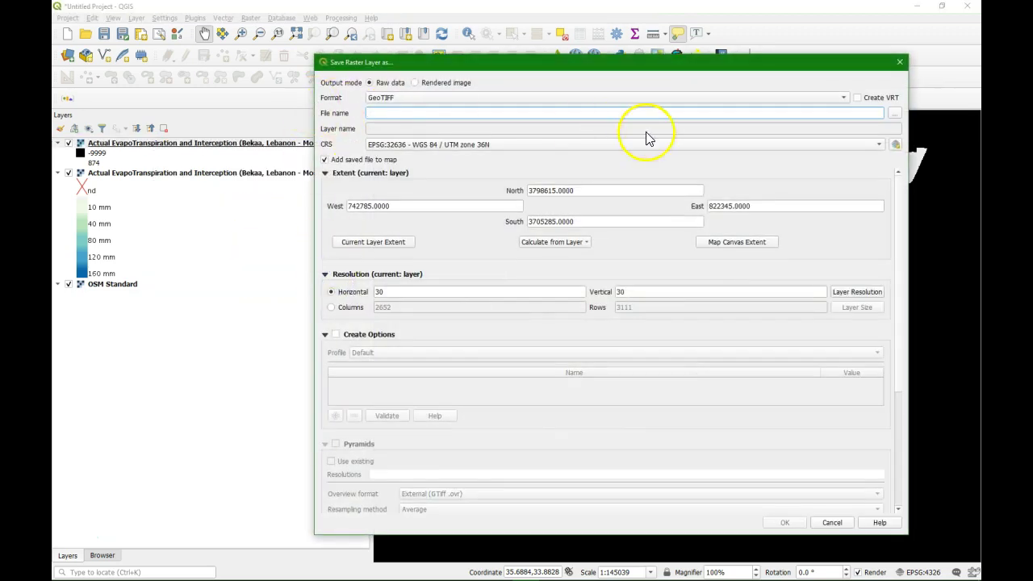
left_click(894, 114)
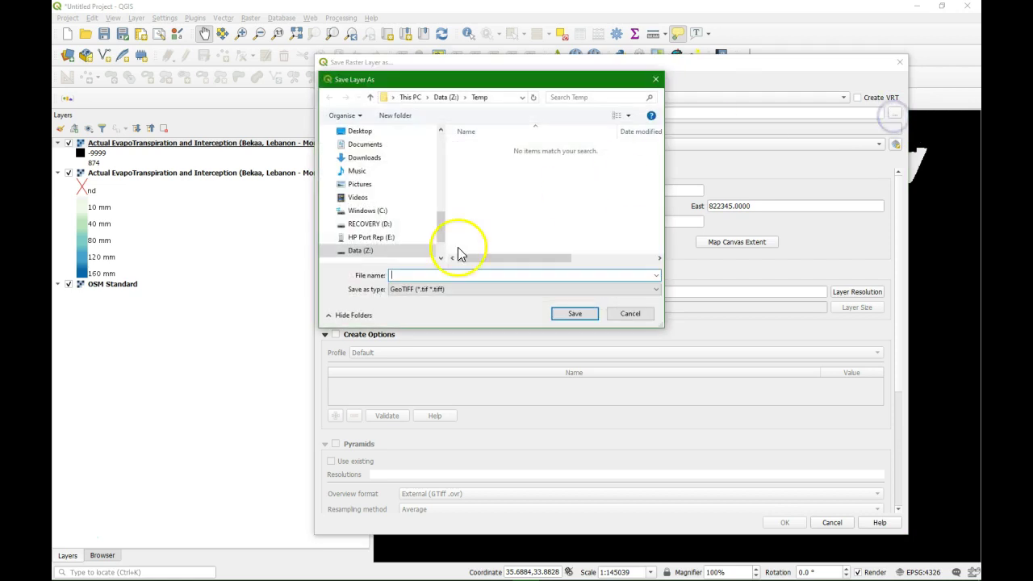
left_click(362, 252)
scroll(507, 231, "down", 10)
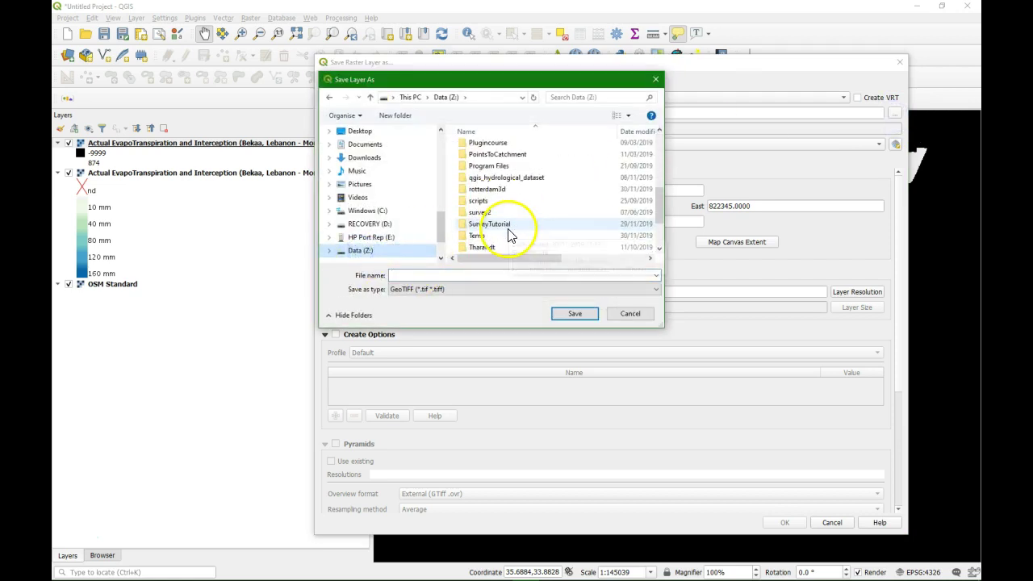
double_click(492, 225)
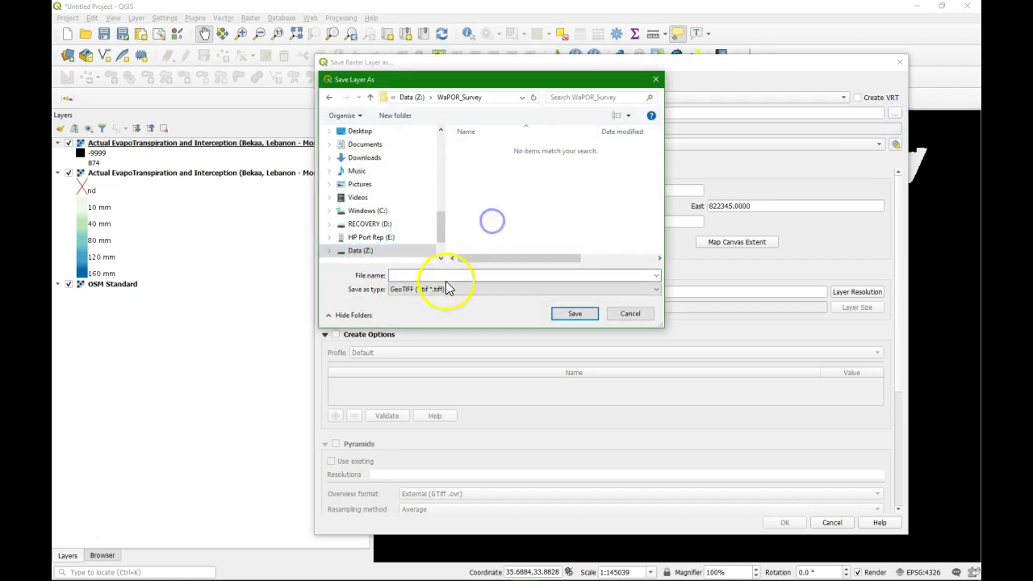
left_click(410, 275)
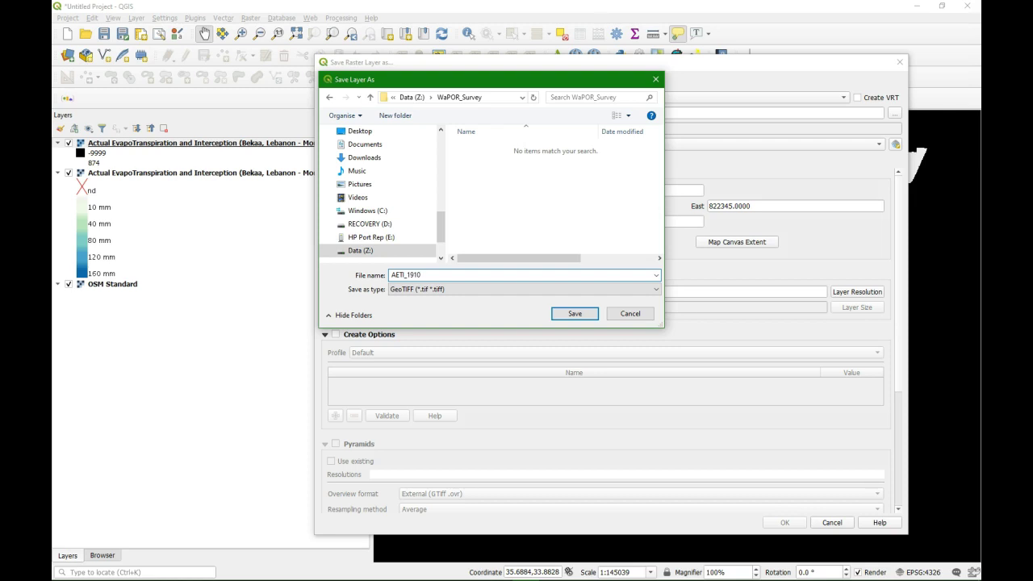
left_click(578, 314)
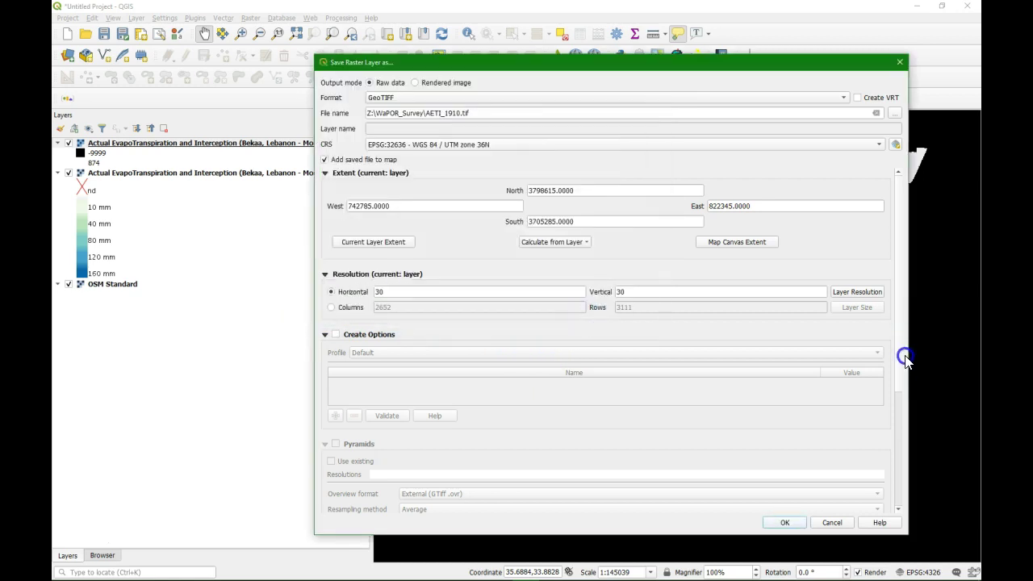
Step: Add a -9999 no-data value and run the AETI_1910 export
left_click_drag(906, 379, 906, 509)
left_click(336, 440)
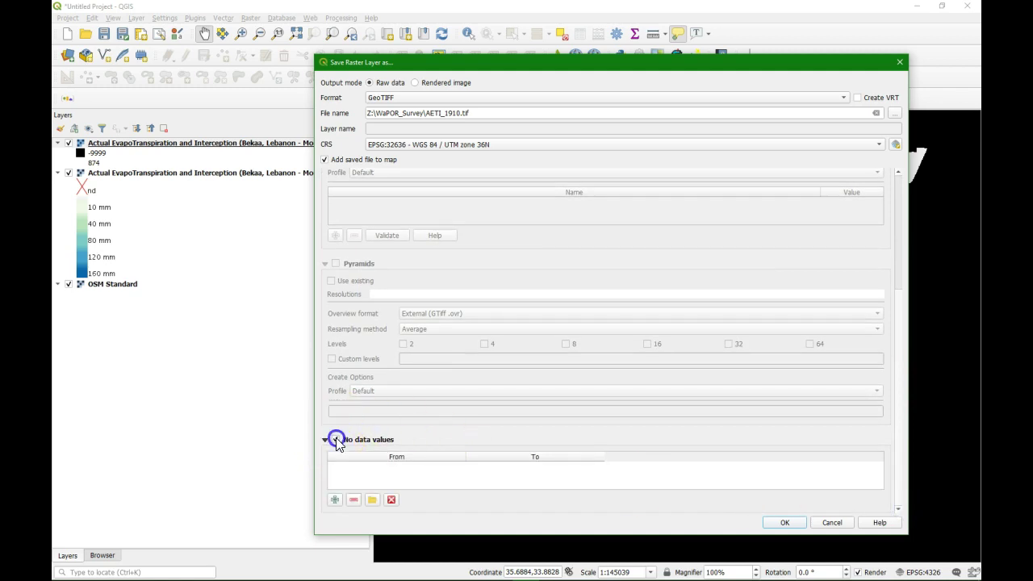
left_click(335, 500)
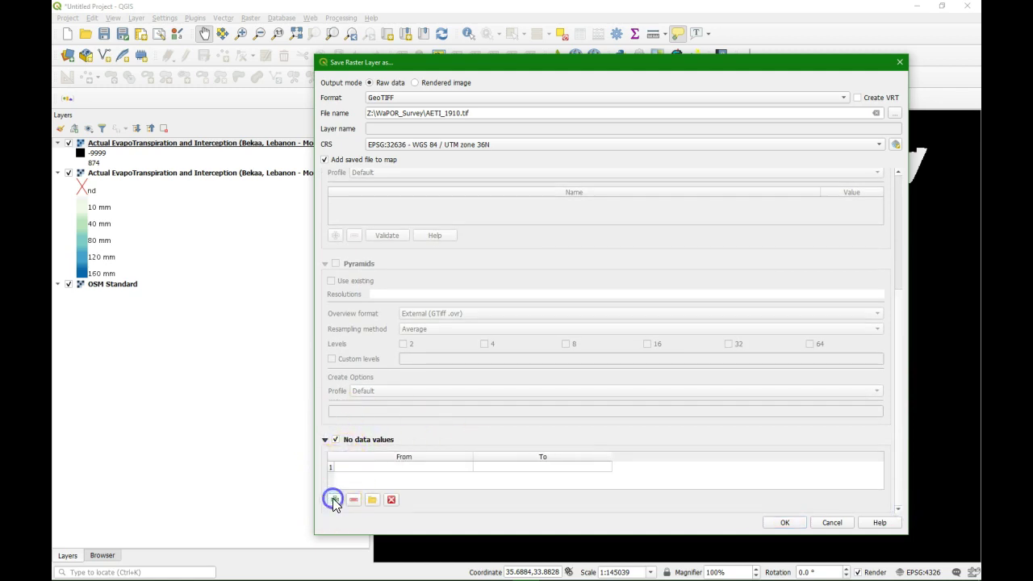
double_click(383, 468)
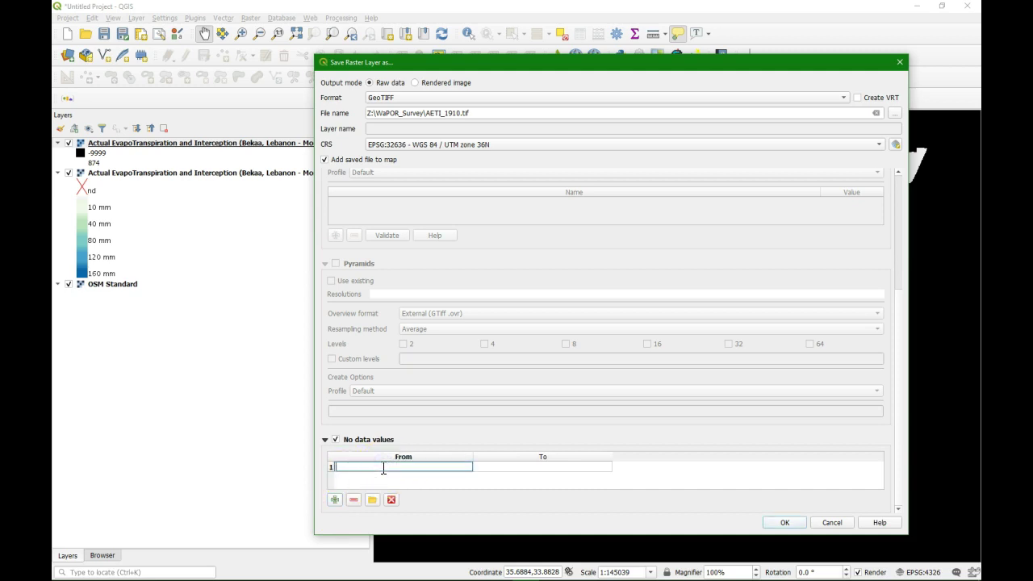
type("-9999")
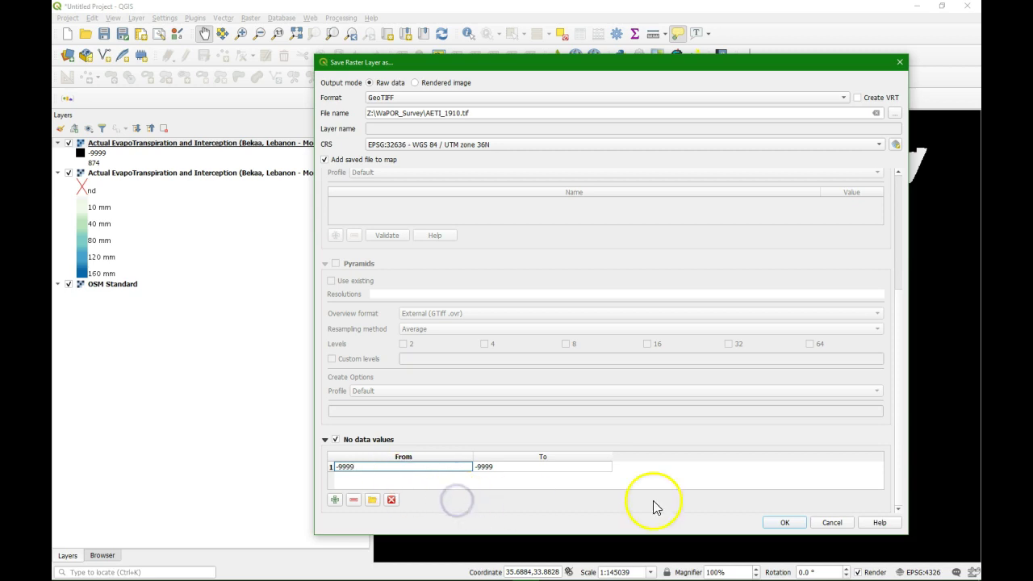
left_click(785, 524)
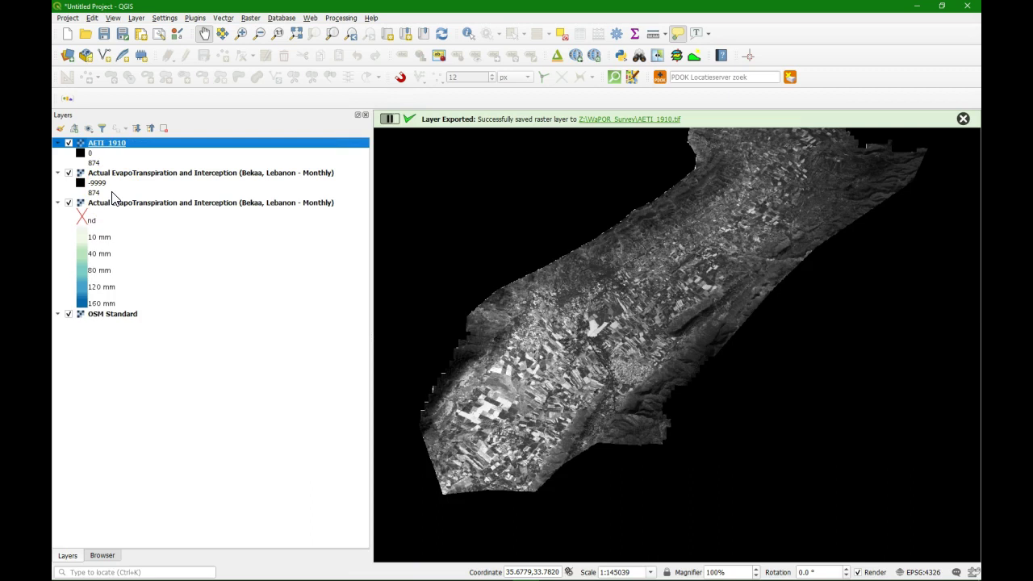
Step: Remove the original raw evapotranspiration WCS layer from the project
left_click(124, 174)
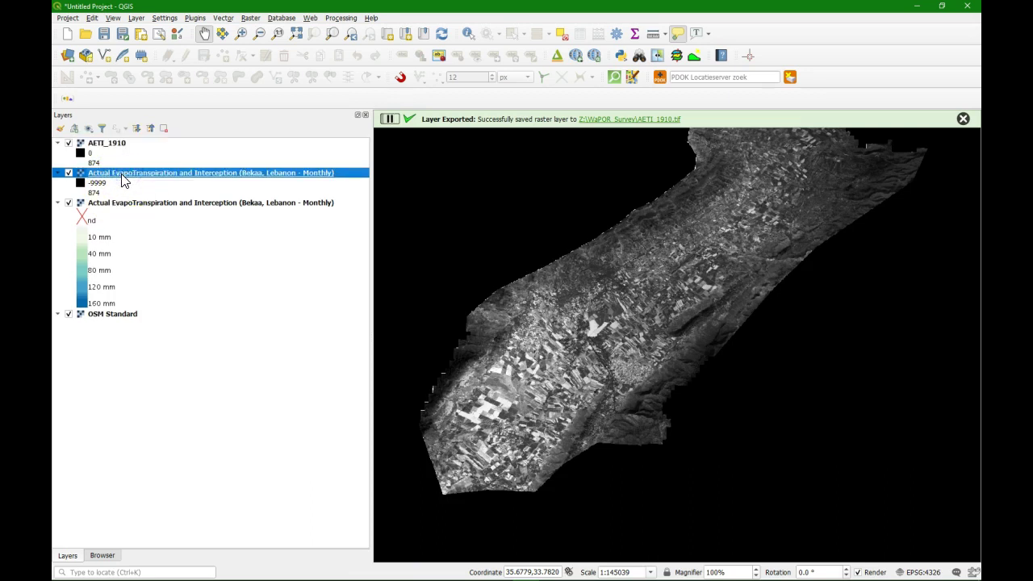
right_click(123, 178)
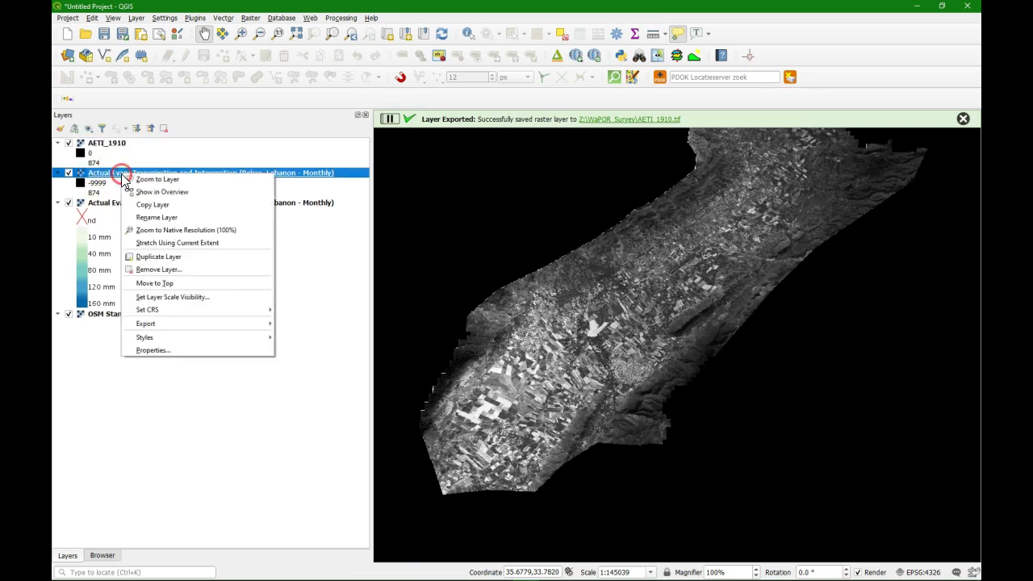
left_click(173, 270)
left_click(499, 306)
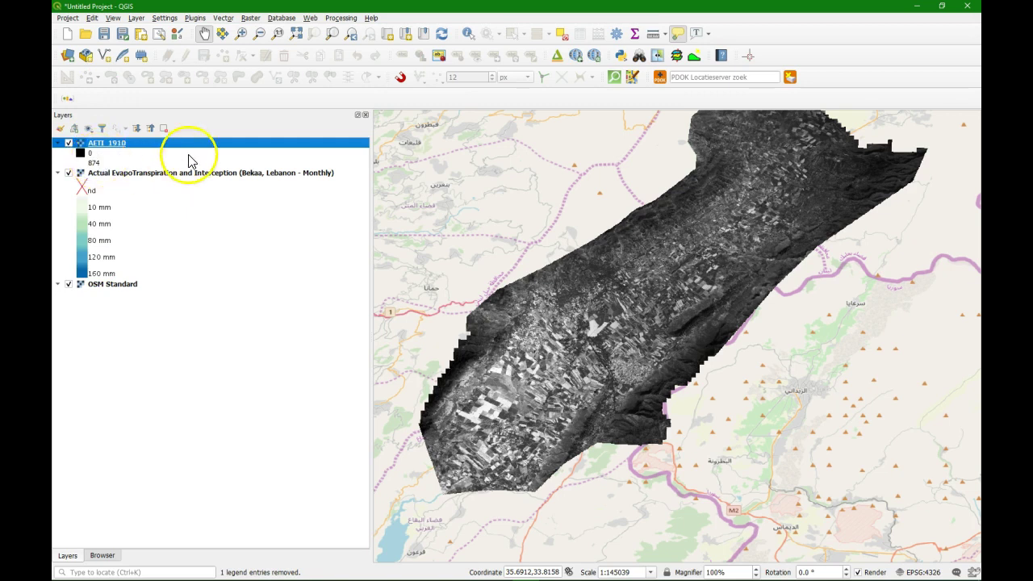
Step: In Raster Calculator, compute "AETI_1910@1" * 0.1 into Z:\WaPOR_Survey\AETI_1910_corrected.tif
left_click(250, 18)
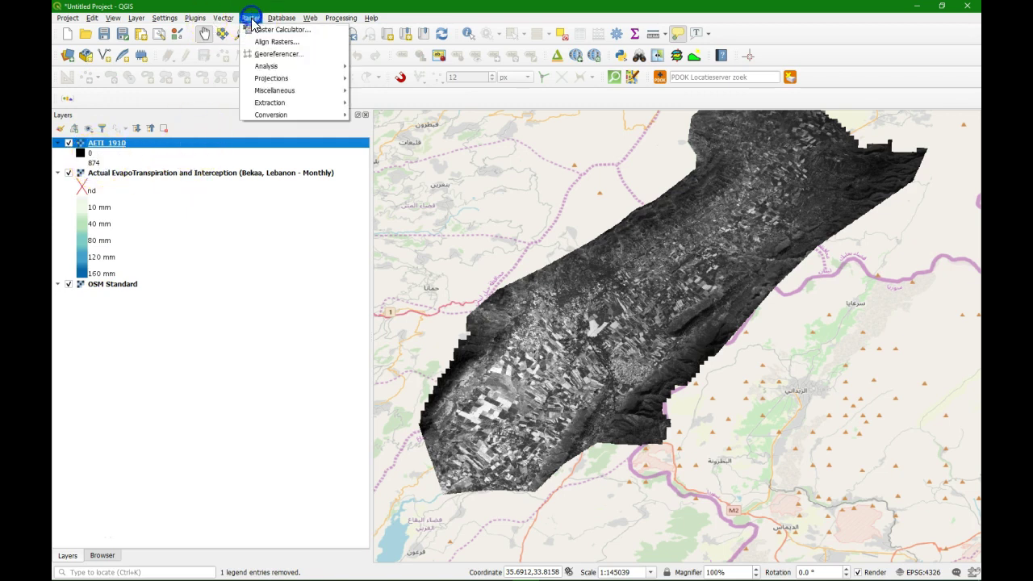
left_click(264, 30)
double_click(339, 101)
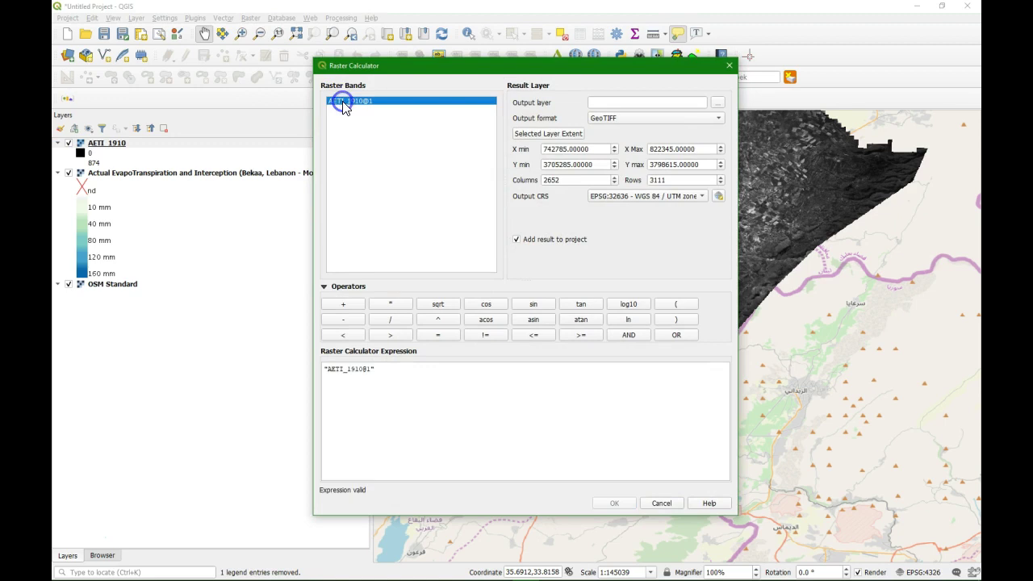
left_click(395, 305)
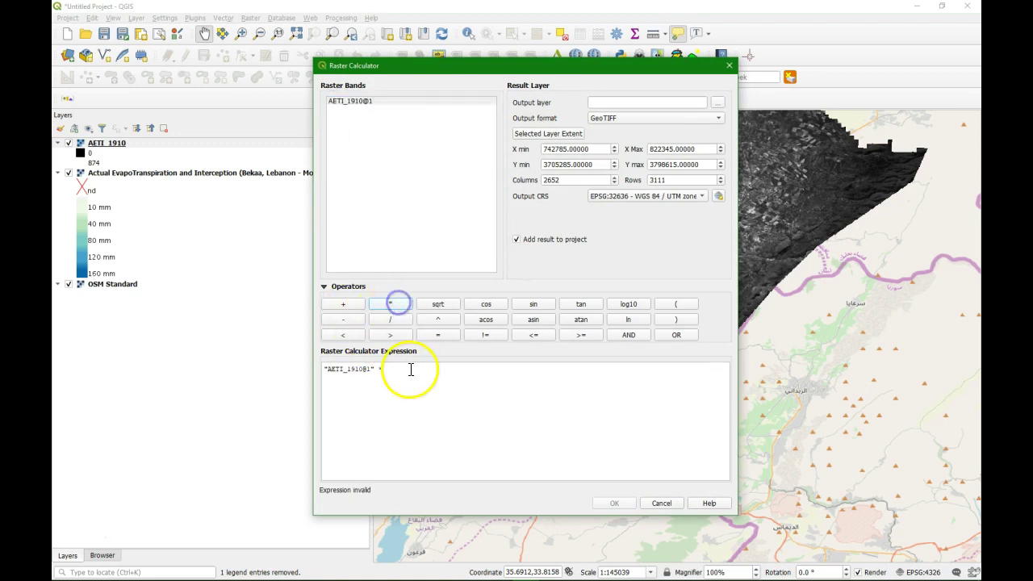
left_click(410, 370)
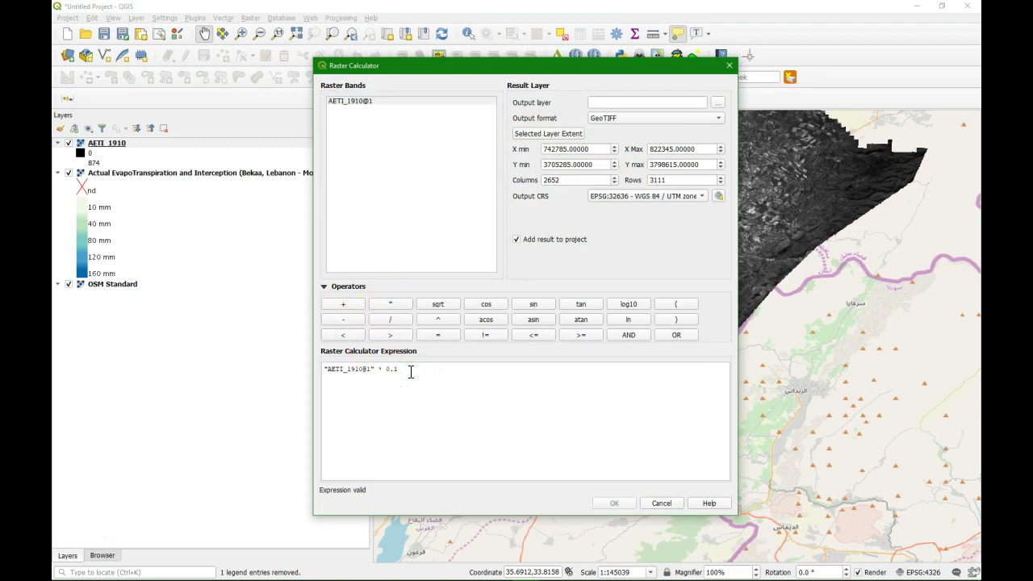
left_click(718, 103)
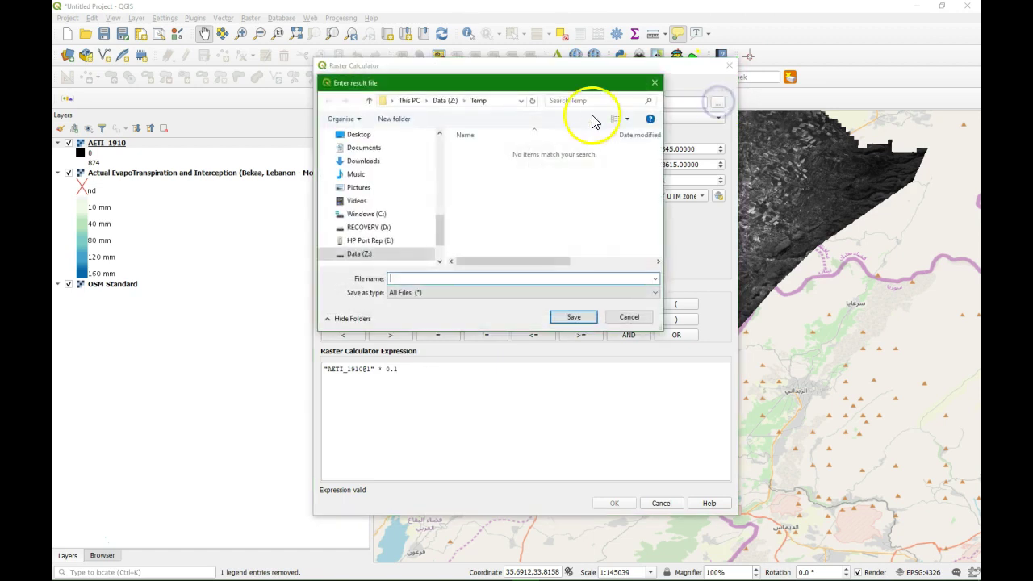
left_click(388, 253)
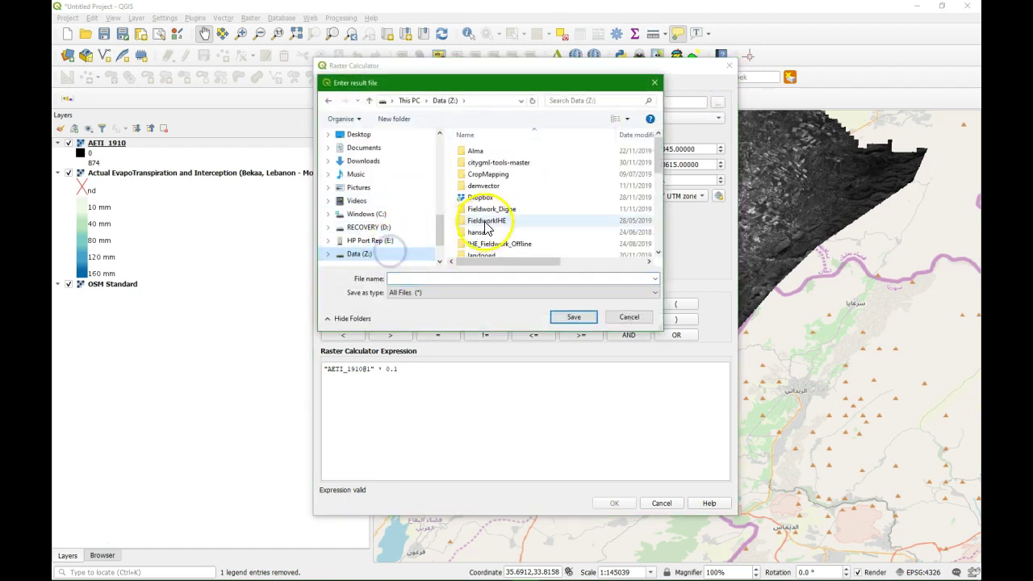
double_click(494, 250)
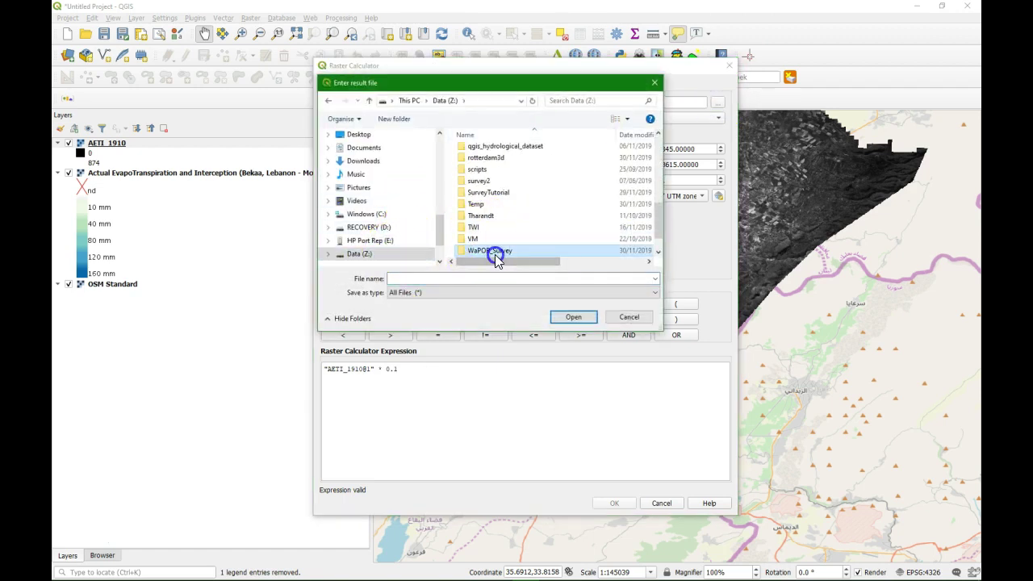
left_click(436, 278)
type("AETI_1910_corrected")
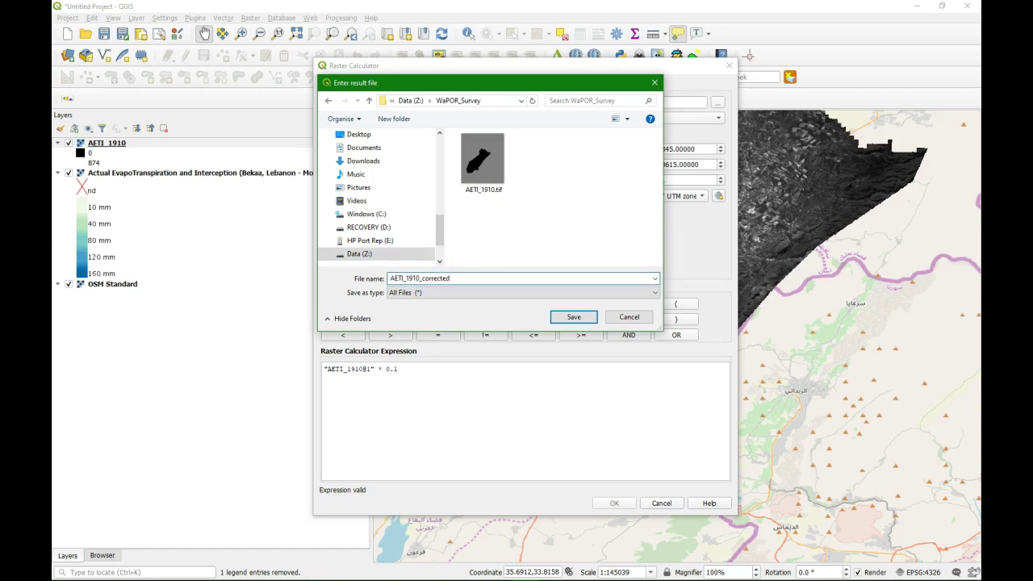
type(".tif")
key("Return")
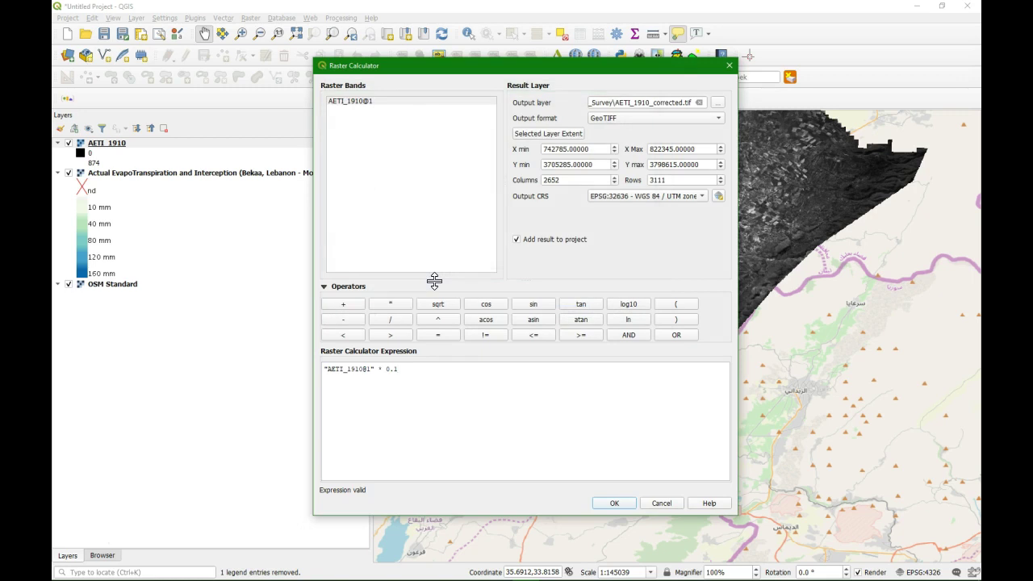
left_click(613, 504)
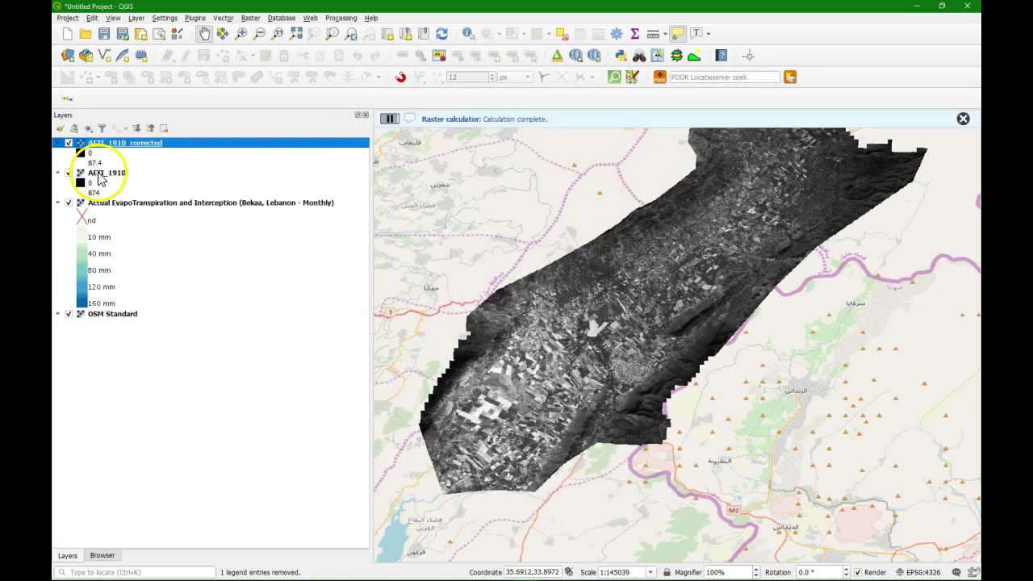
Step: Remove the unscaled AETI_1910 layer from the project
left_click(100, 175)
right_click(104, 175)
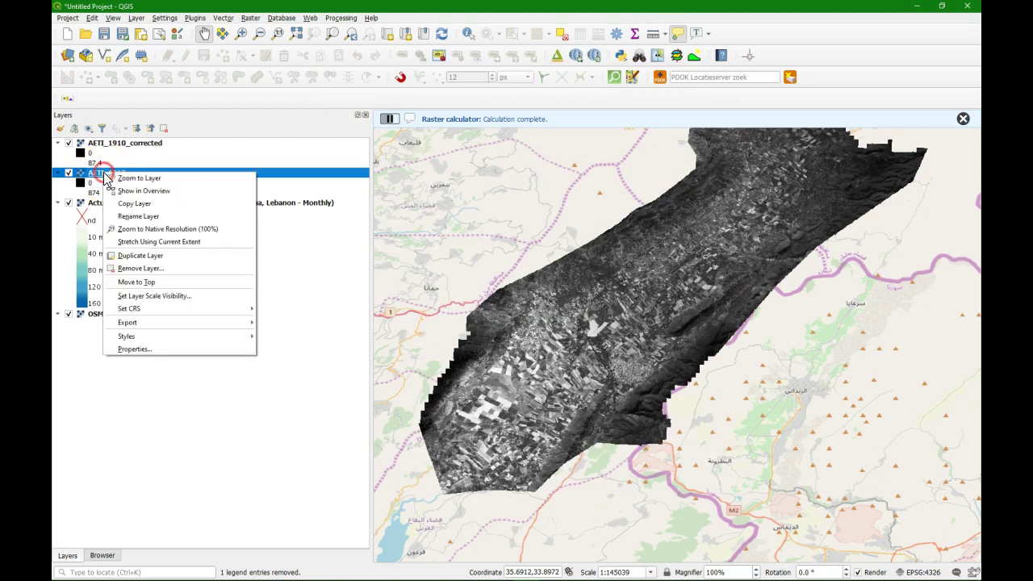
left_click(153, 268)
left_click(501, 307)
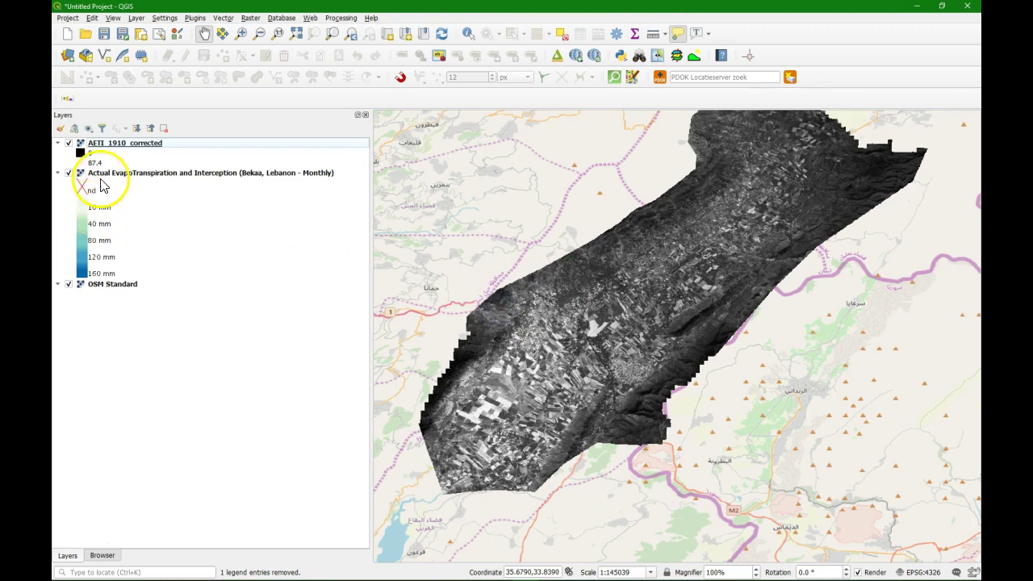
Step: Render AETI_1910_corrected as singleband pseudocolor with the Blues colour ramp
left_click(60, 129)
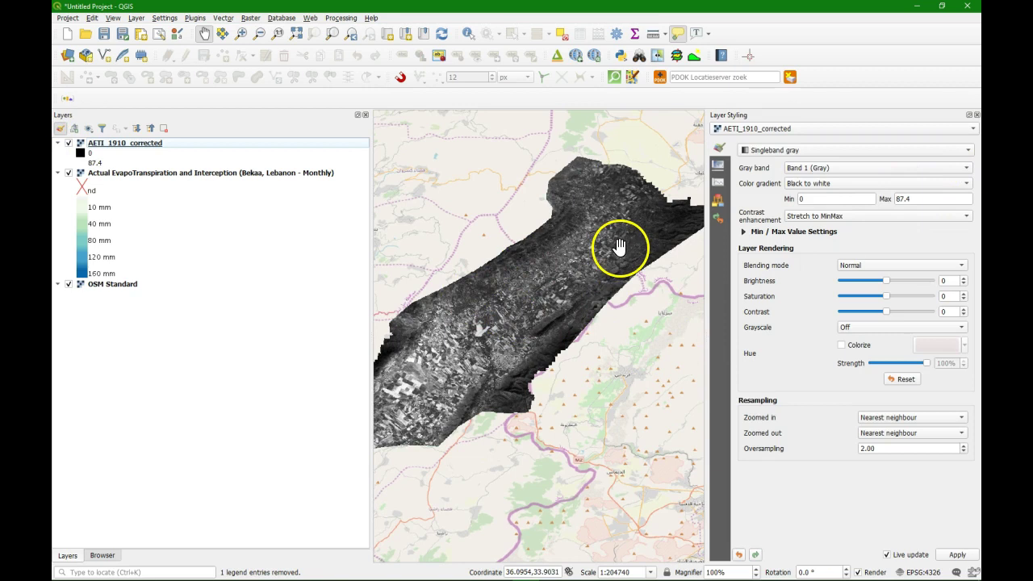
left_click(968, 153)
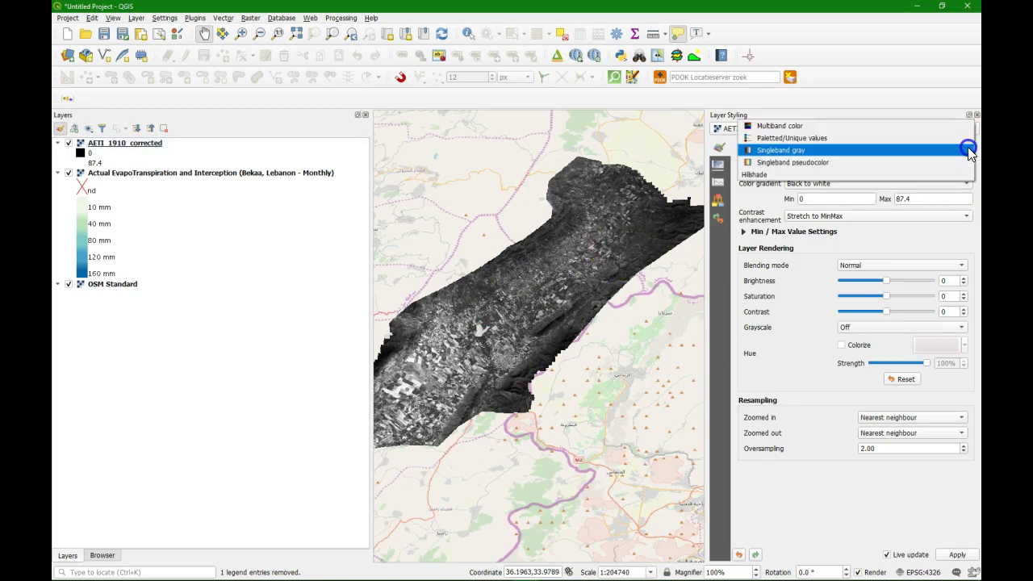
left_click(802, 165)
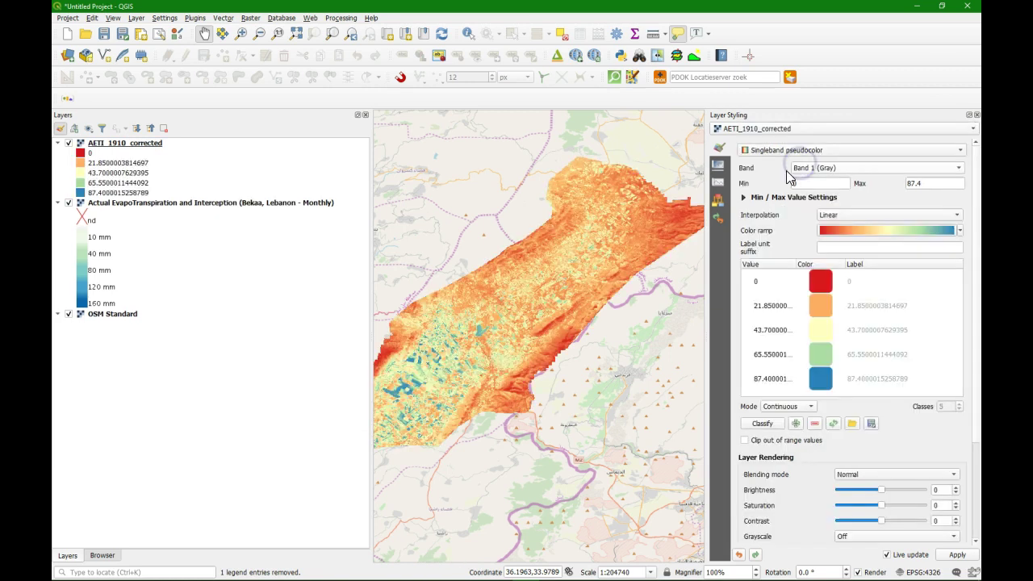
left_click(960, 230)
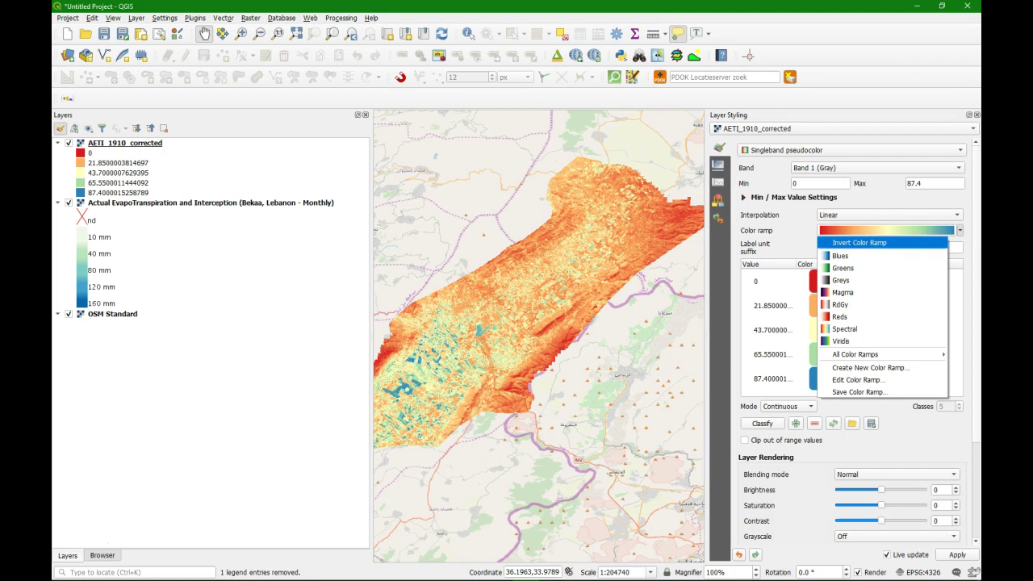
left_click(843, 255)
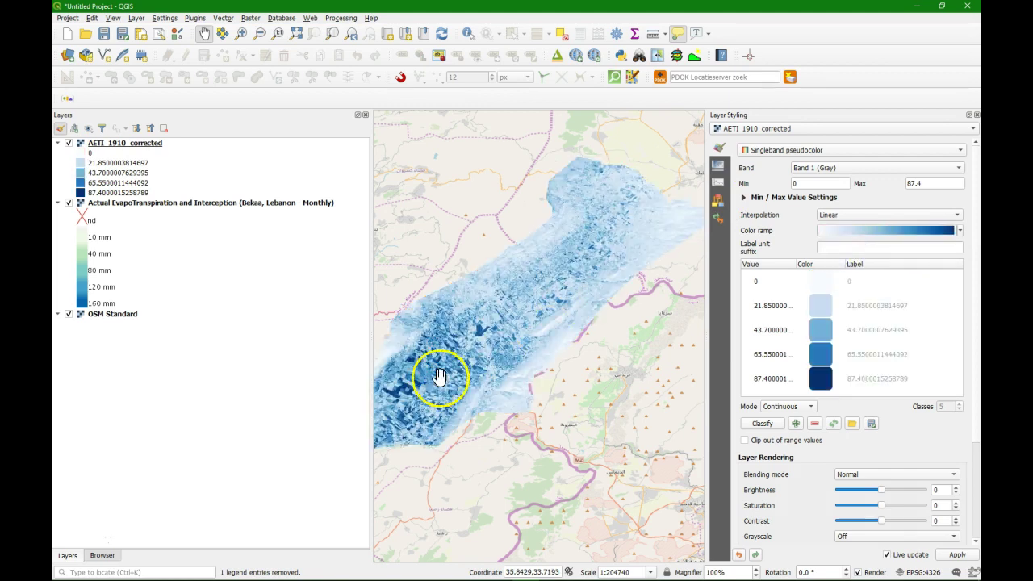
left_click_drag(436, 357, 473, 334)
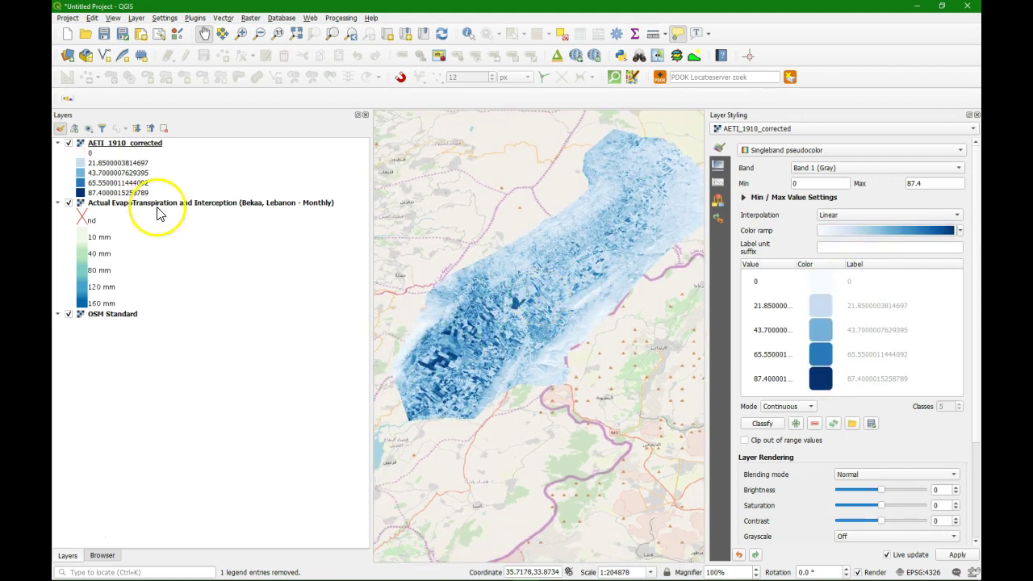
left_click(68, 144)
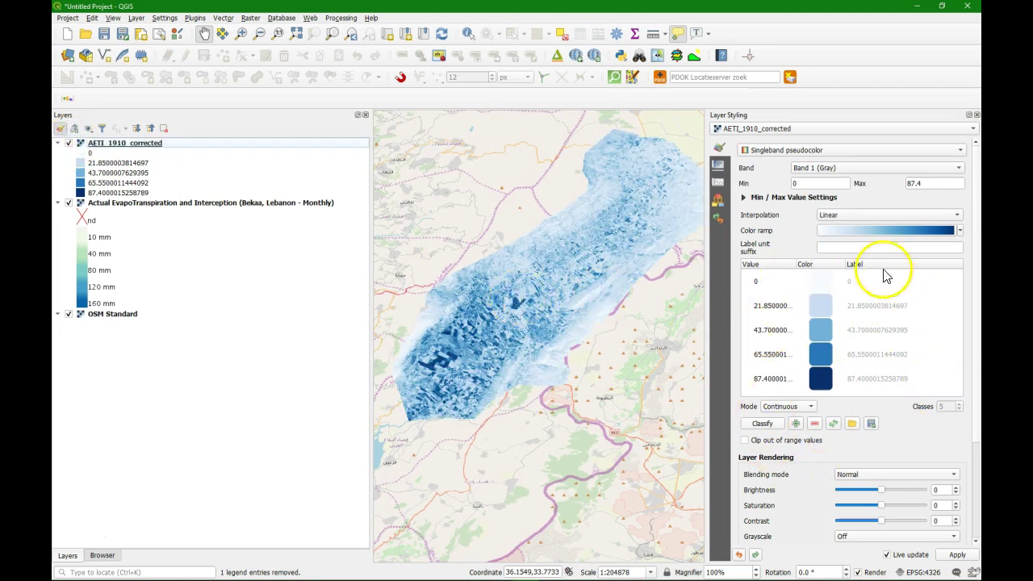
Step: Try Quantile classification, revert to Continuous, then select the Actual EvapoTranspiration layer's style
left_click(784, 407)
left_click(775, 432)
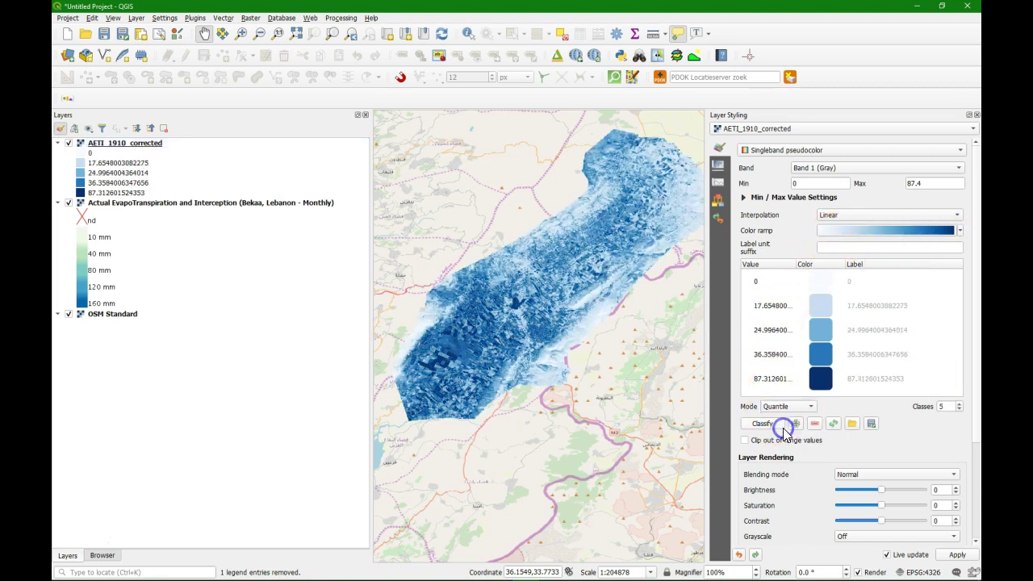
left_click(792, 407)
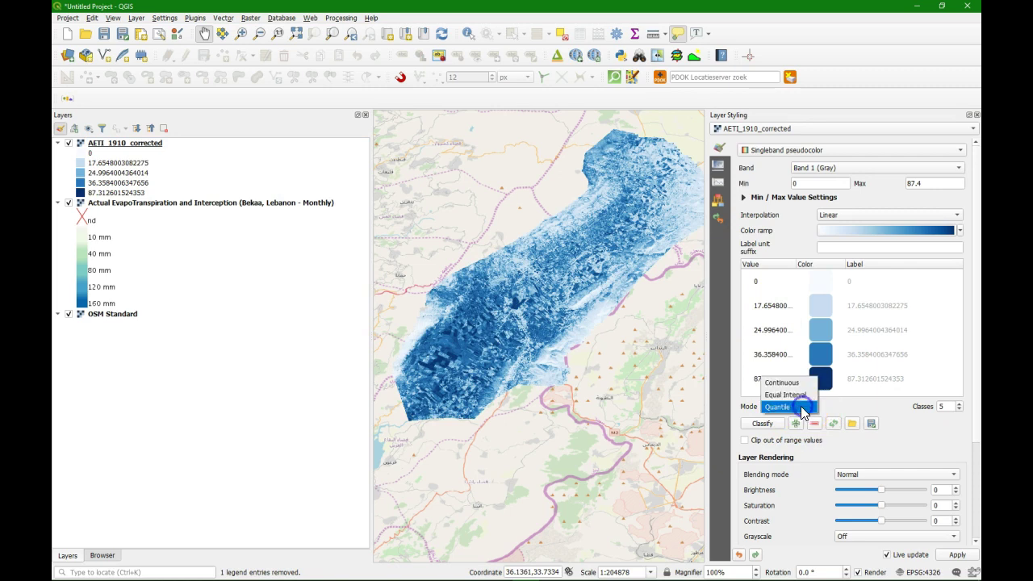
left_click(781, 384)
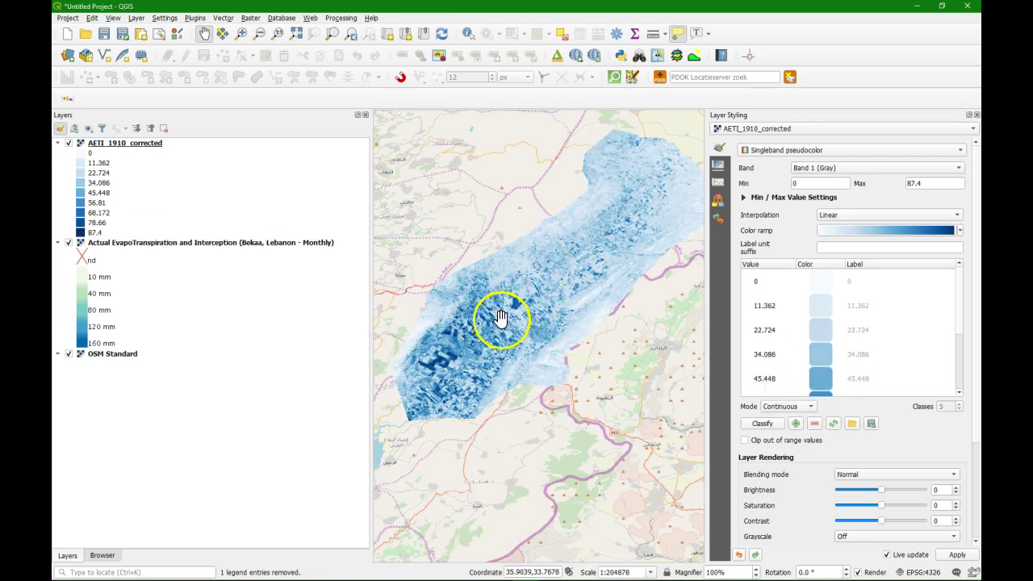
left_click(145, 149)
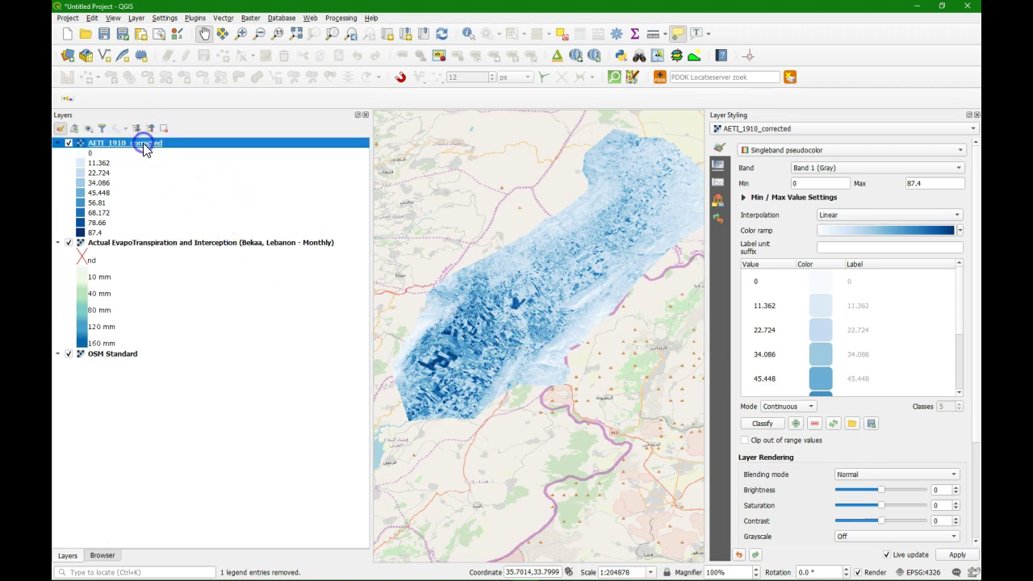
left_click(119, 243)
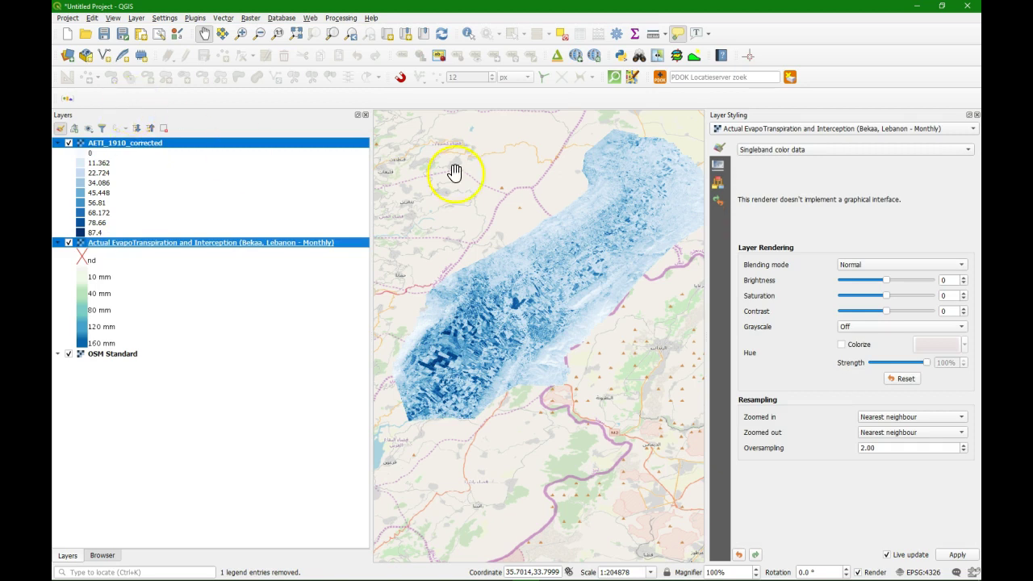
Step: Close styling, zoom in, and Identify All at a field: GRAY_INDEX 822.0 versus corrected Band 1 82.2
left_click(977, 115)
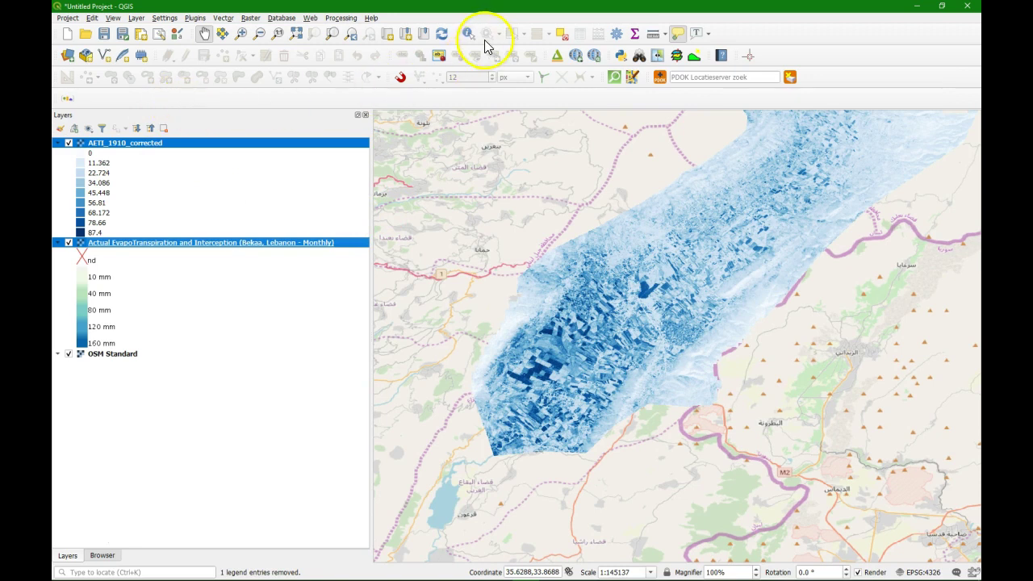
scroll(638, 298, "up", 1)
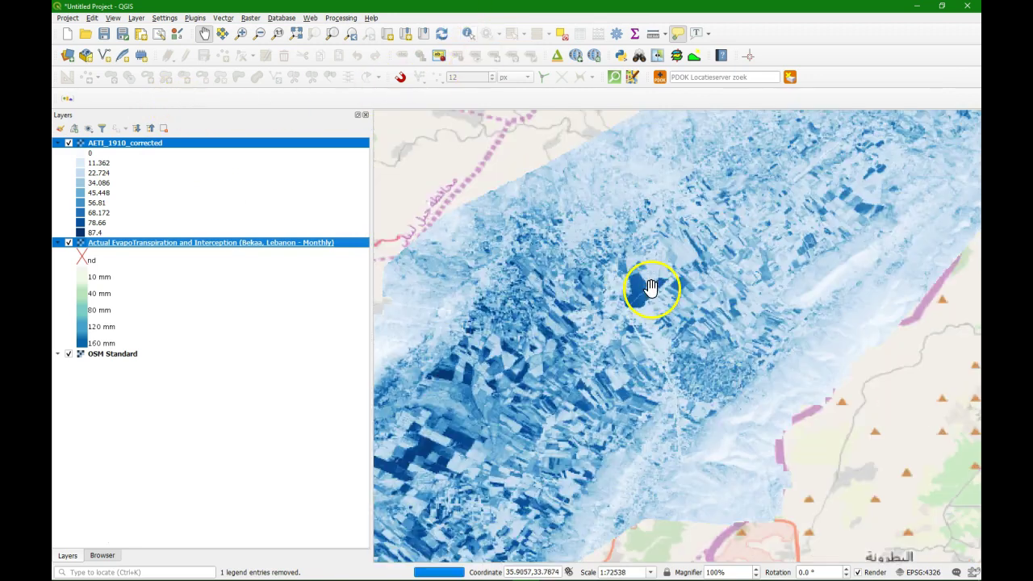
scroll(613, 288, "up", 1)
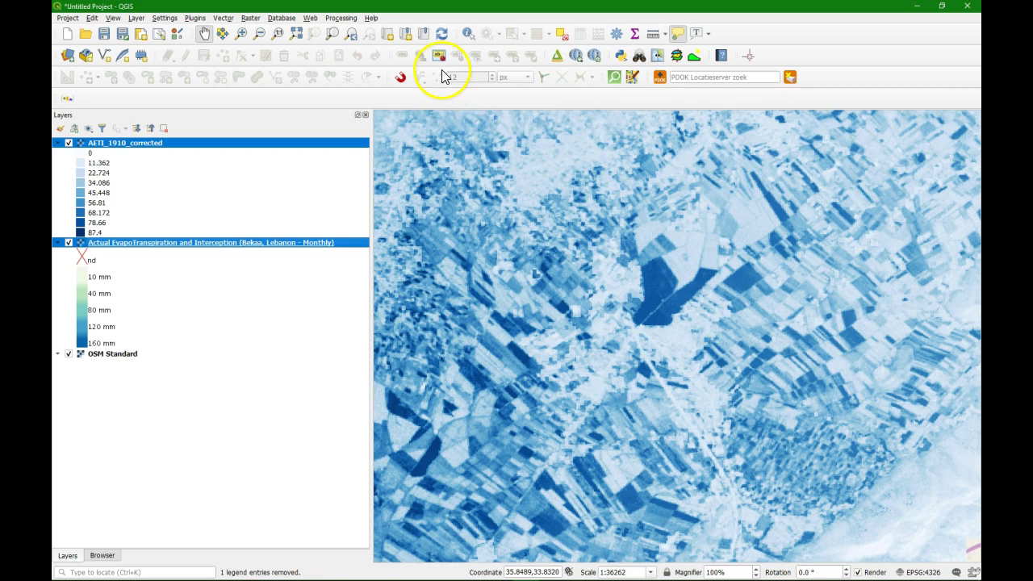
left_click(467, 36)
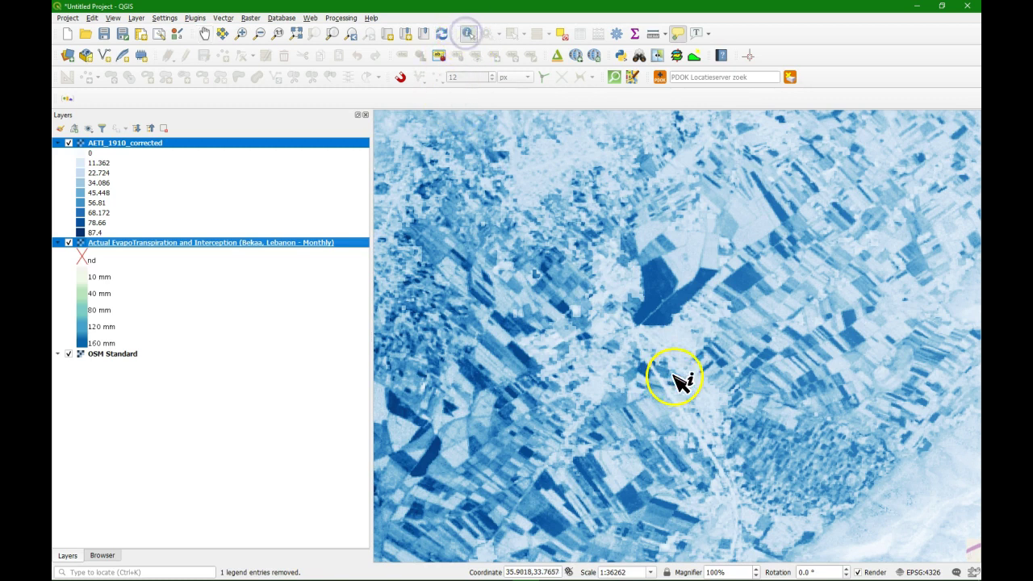
left_click(437, 459)
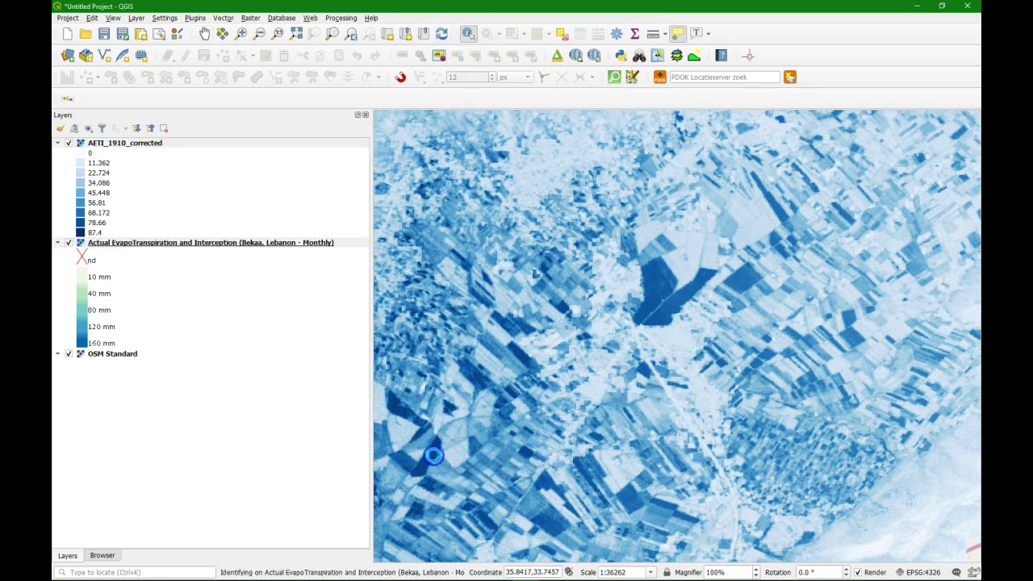
left_click(501, 490)
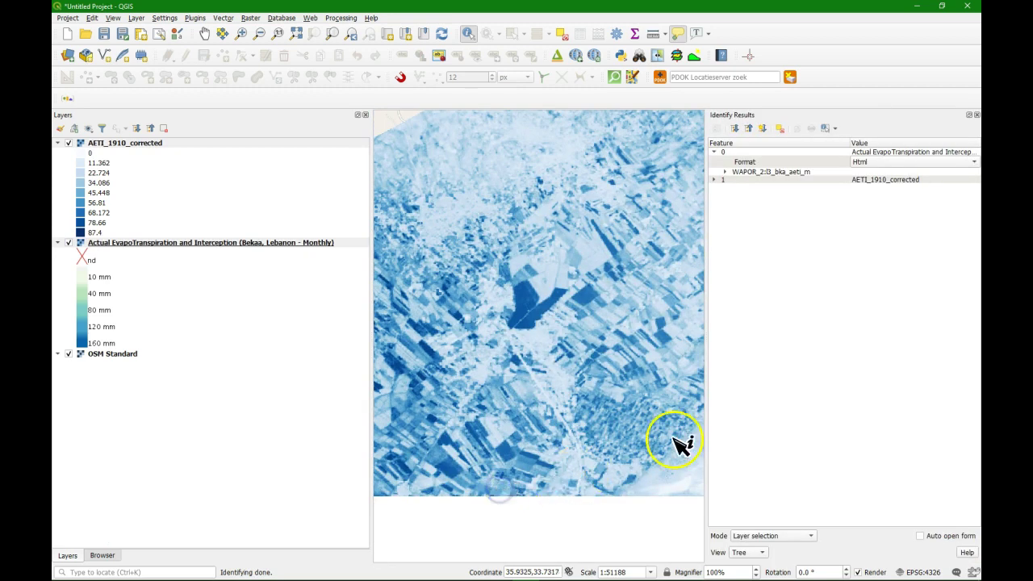
left_click(724, 173)
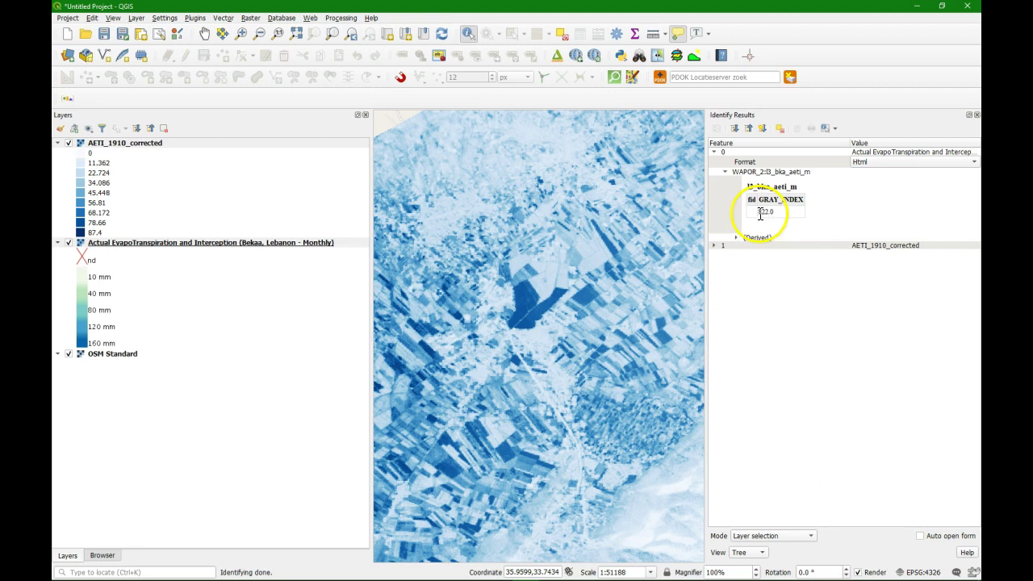
left_click(714, 246)
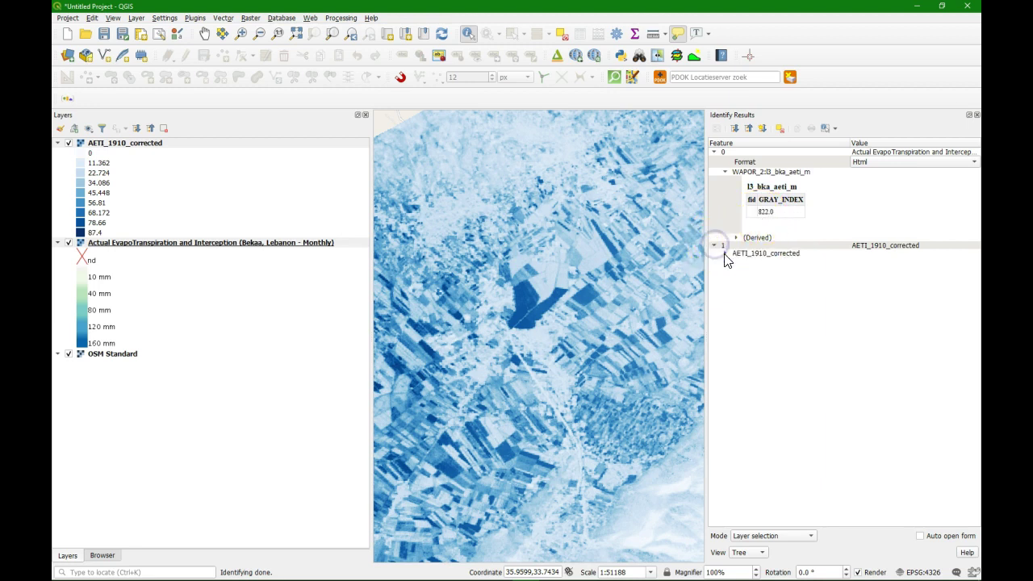
left_click(725, 254)
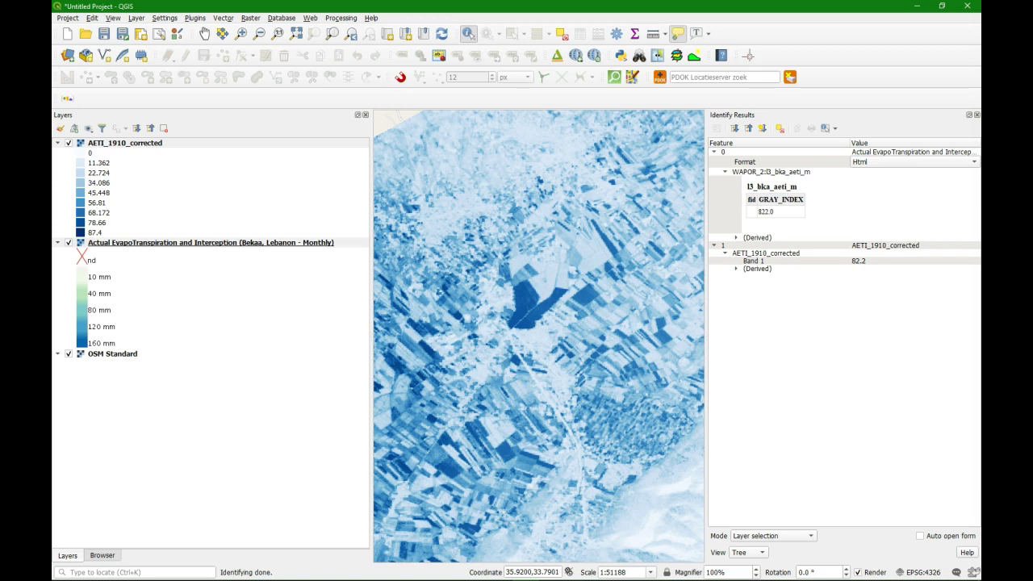
Step: Identify a second field on both rasters, showing 688.0 versus corrected 67.8
left_click(589, 295)
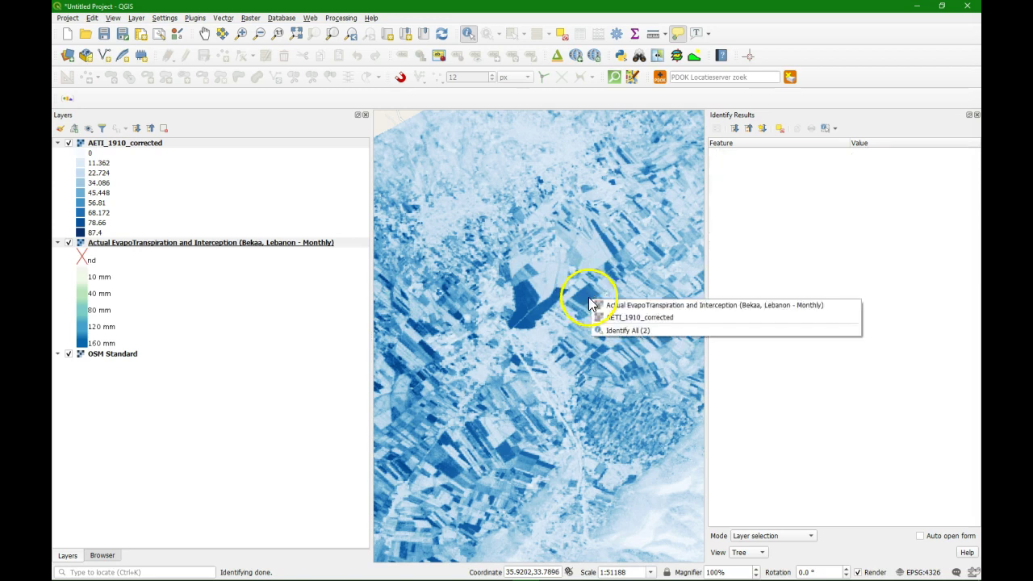
left_click(625, 328)
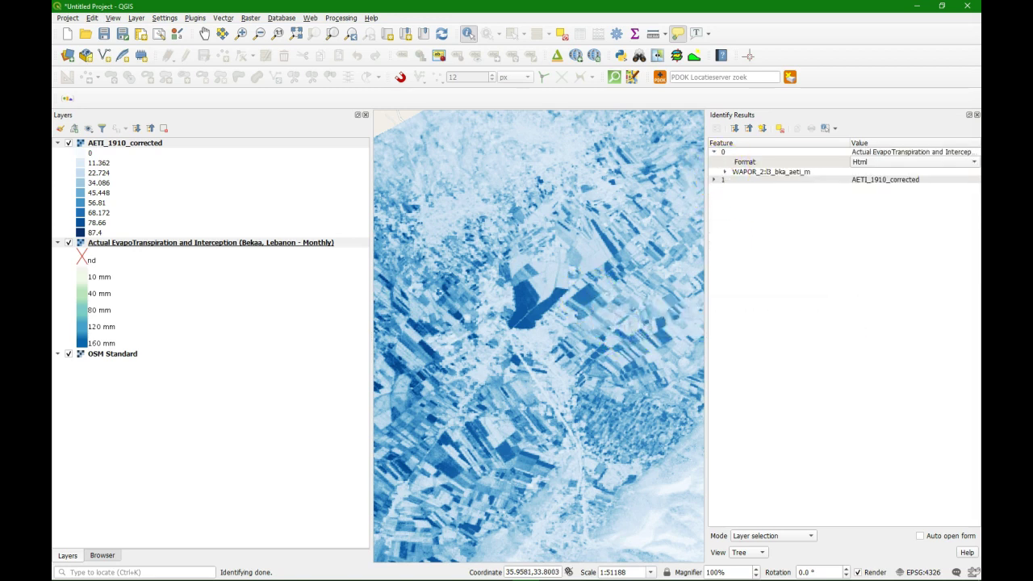
left_click(725, 172)
left_click(714, 246)
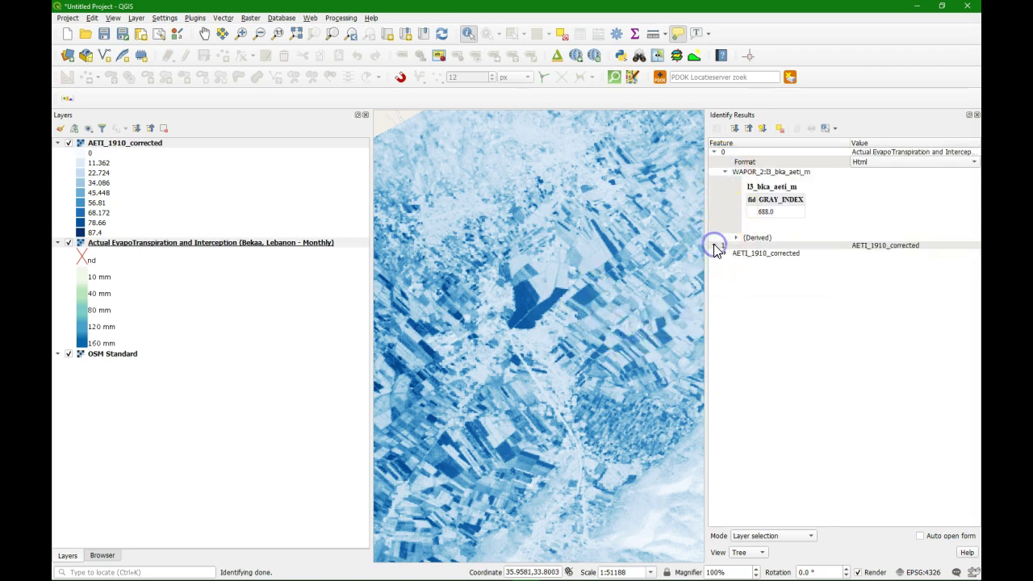
left_click(726, 253)
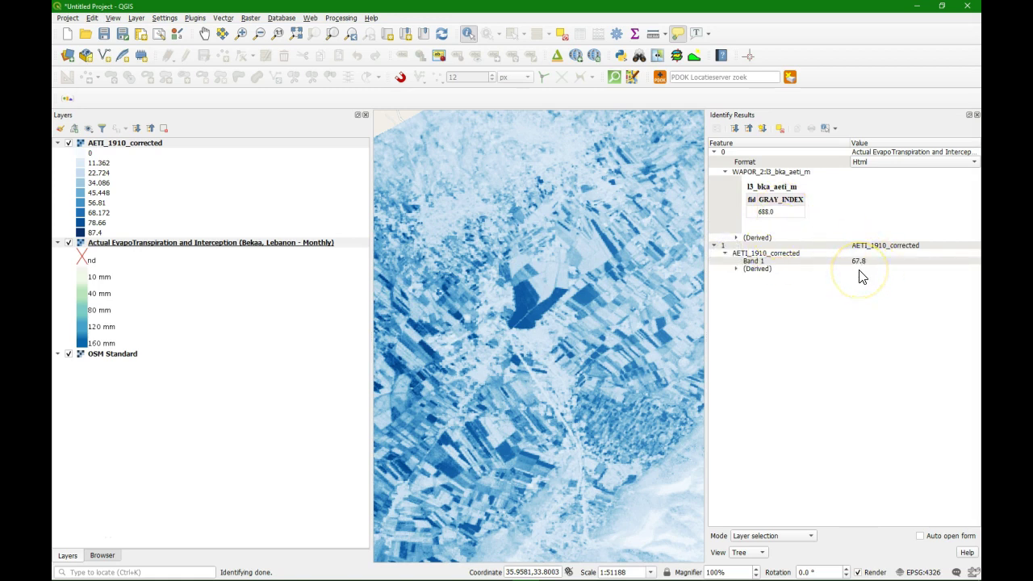
left_click(736, 269)
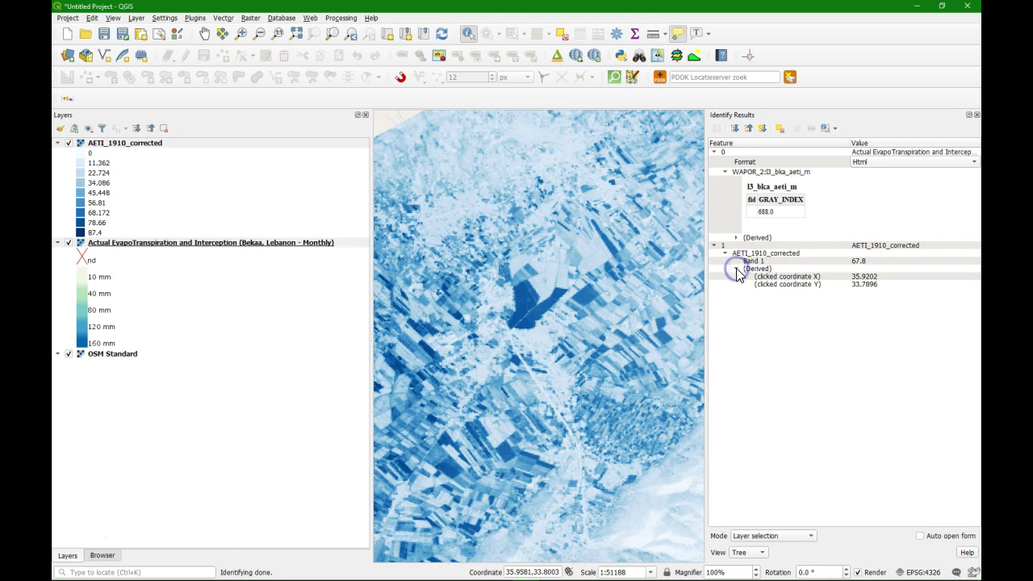
left_click(736, 269)
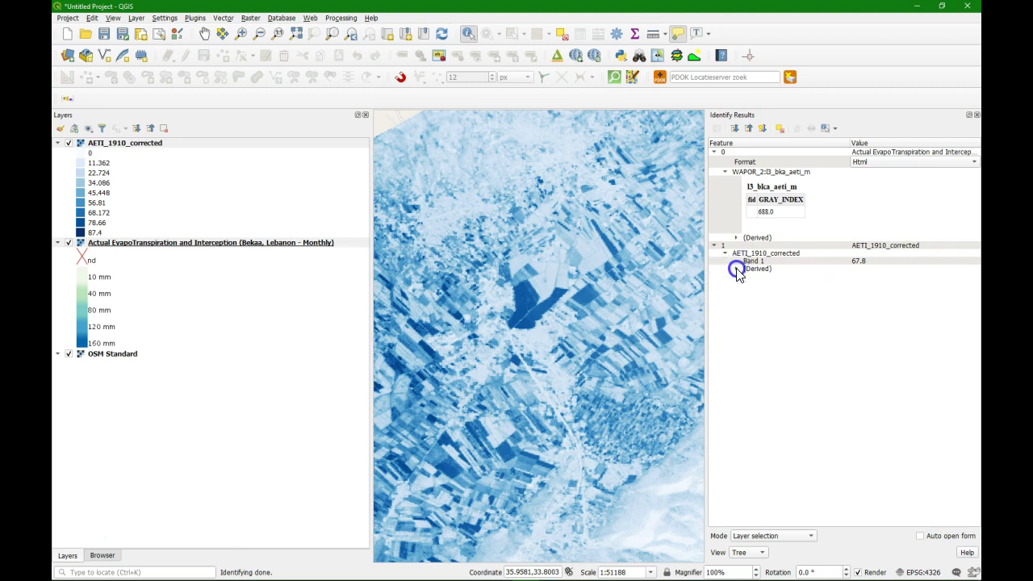
Step: Identify two more points (646.0 vs 63.6, 656.0 vs 65.6), then close Identify Results
left_click(665, 336)
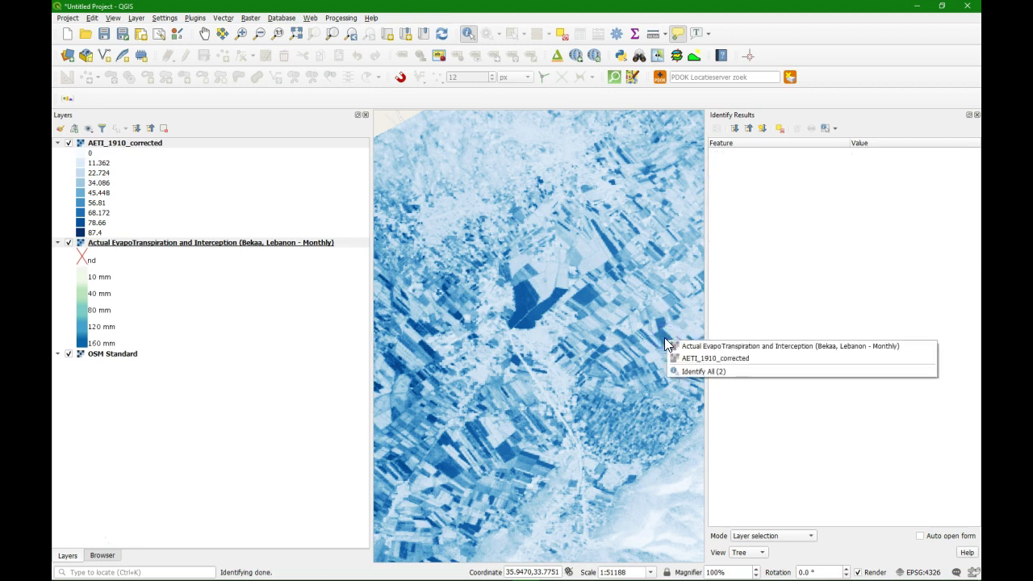
left_click(700, 371)
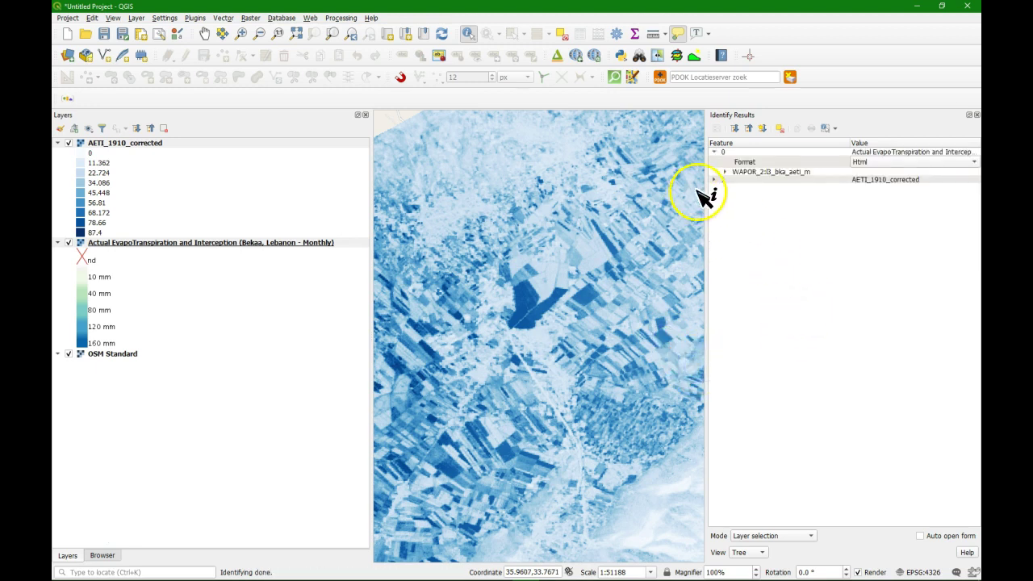
left_click(725, 173)
left_click(713, 246)
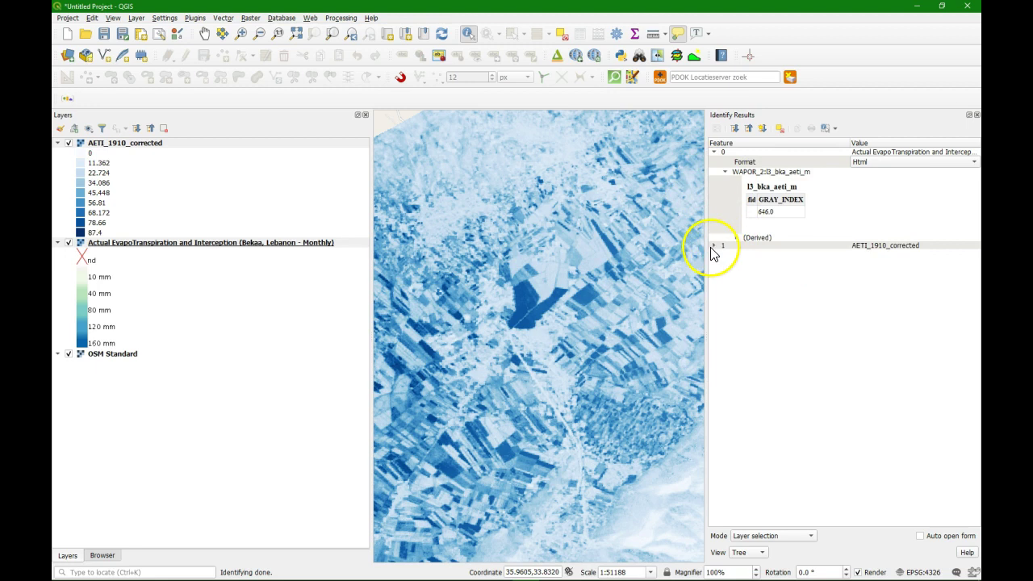
left_click(724, 253)
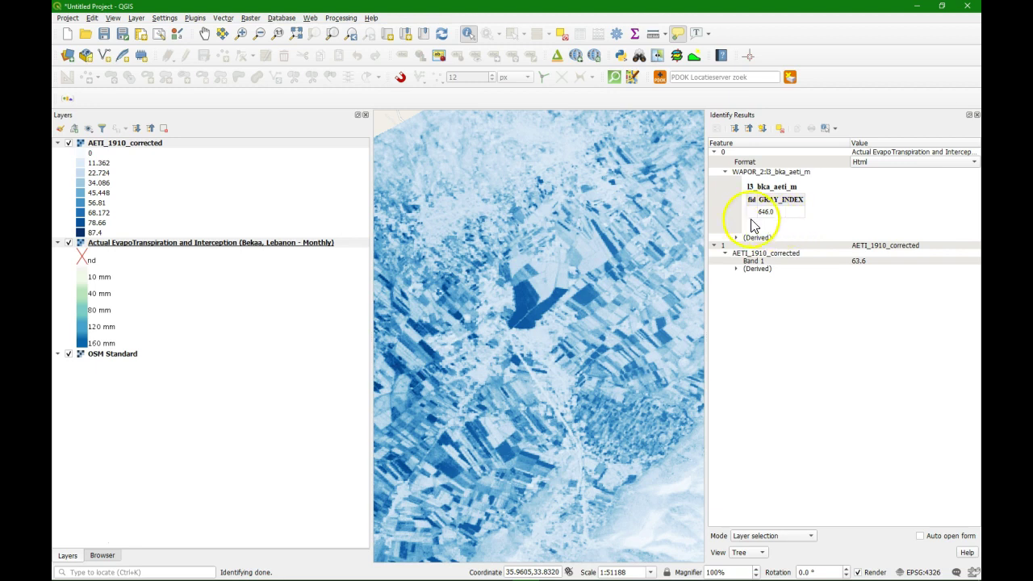
left_click(573, 393)
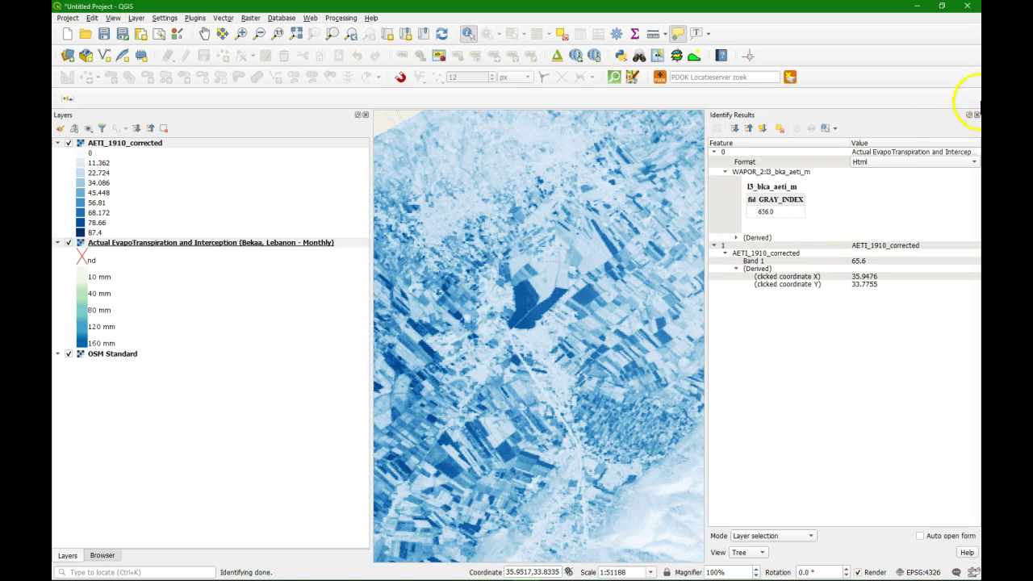
left_click(977, 115)
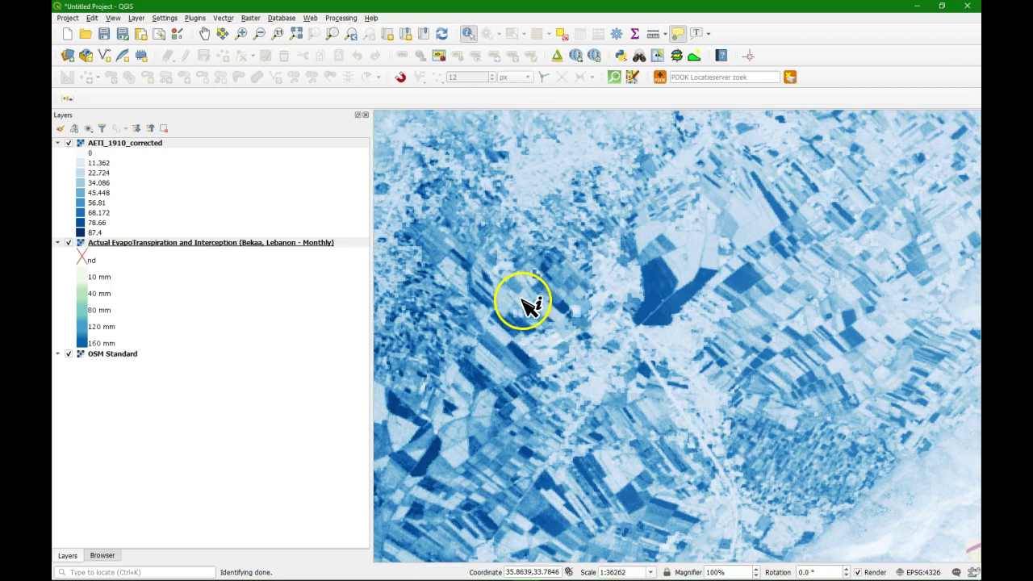
Step: Drag Gross Biomass Water Productivity (Bekaa, Lebanon, 30m) from the WCS browser onto the map
scroll(525, 303, "down", 1)
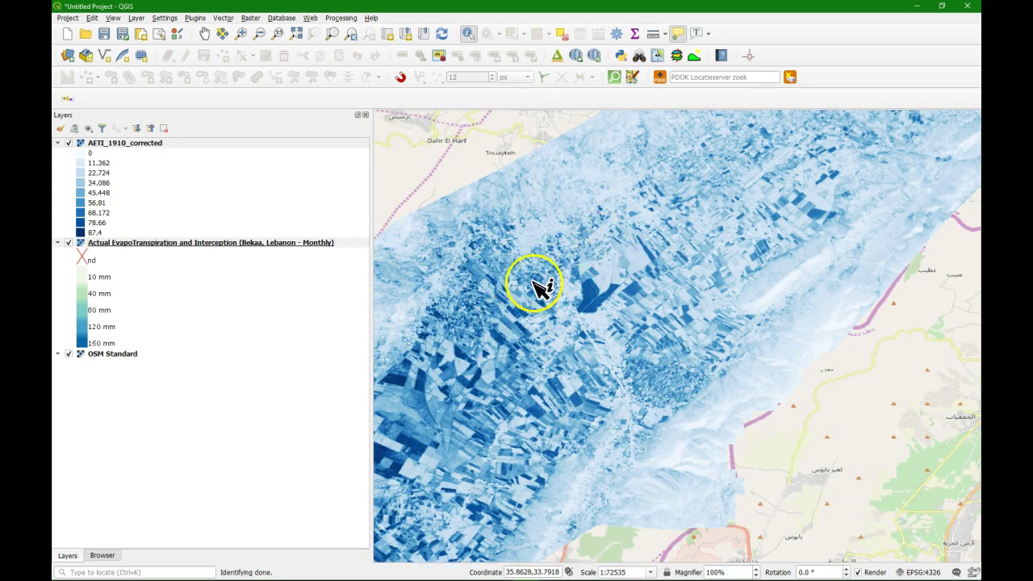
scroll(533, 291, "down", 1)
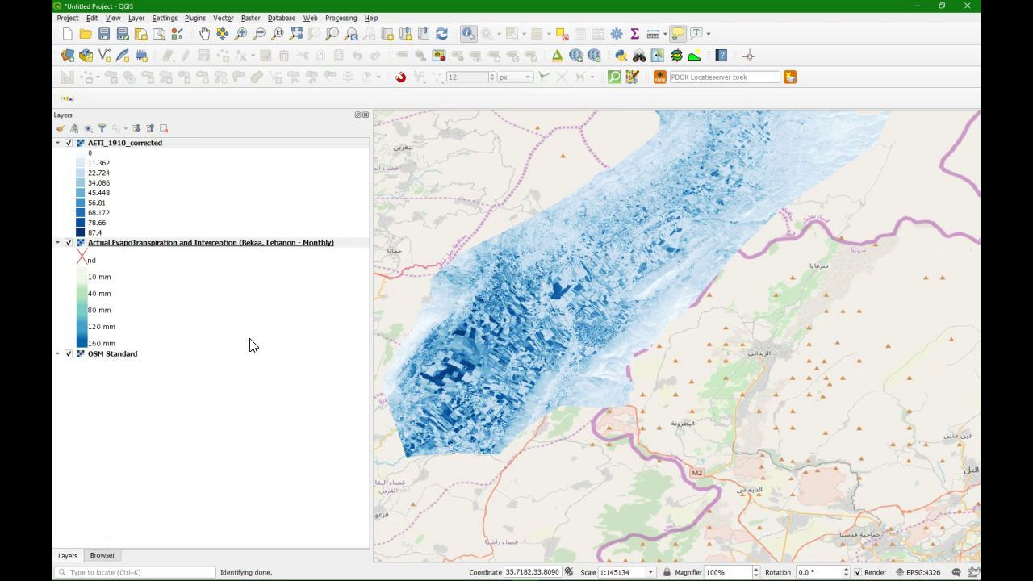
left_click(102, 555)
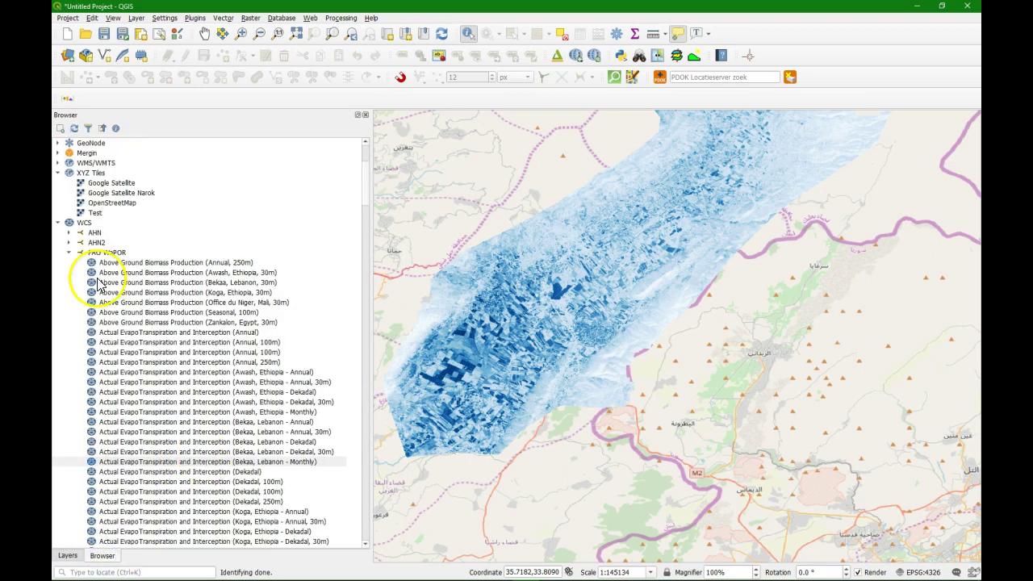
scroll(117, 323, "down", 20)
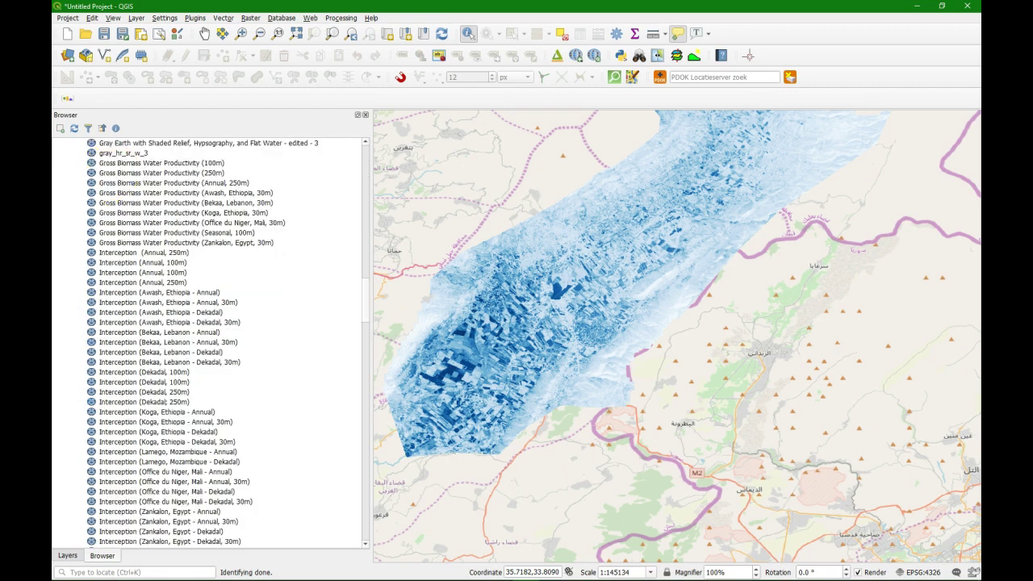
left_click(105, 203)
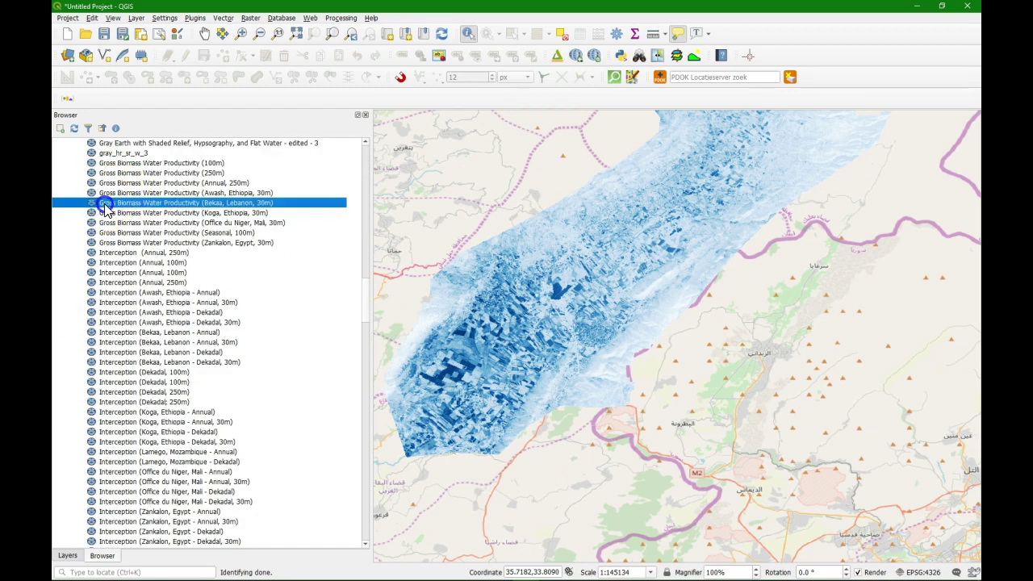
left_click_drag(120, 209, 587, 288)
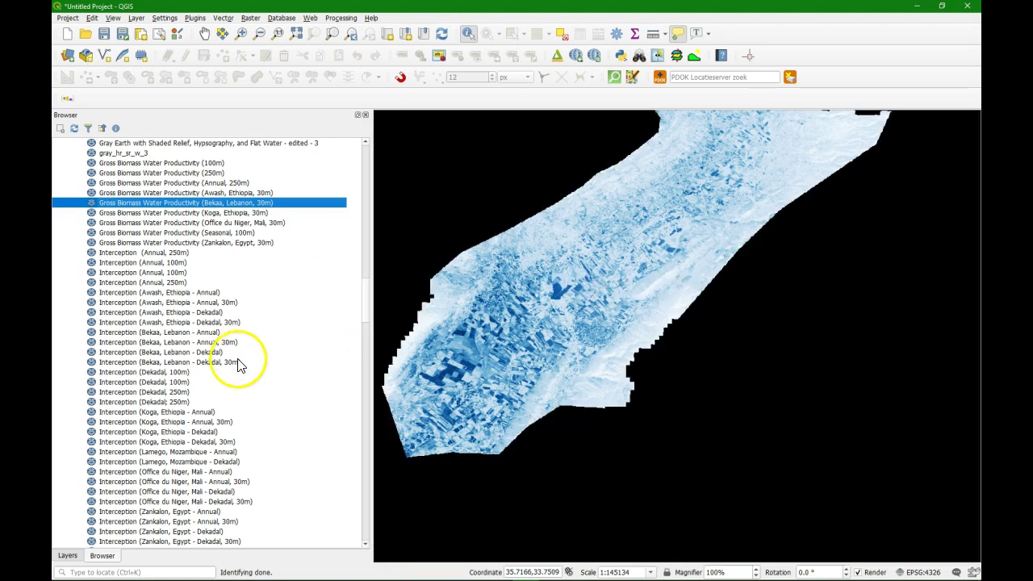
left_click(68, 557)
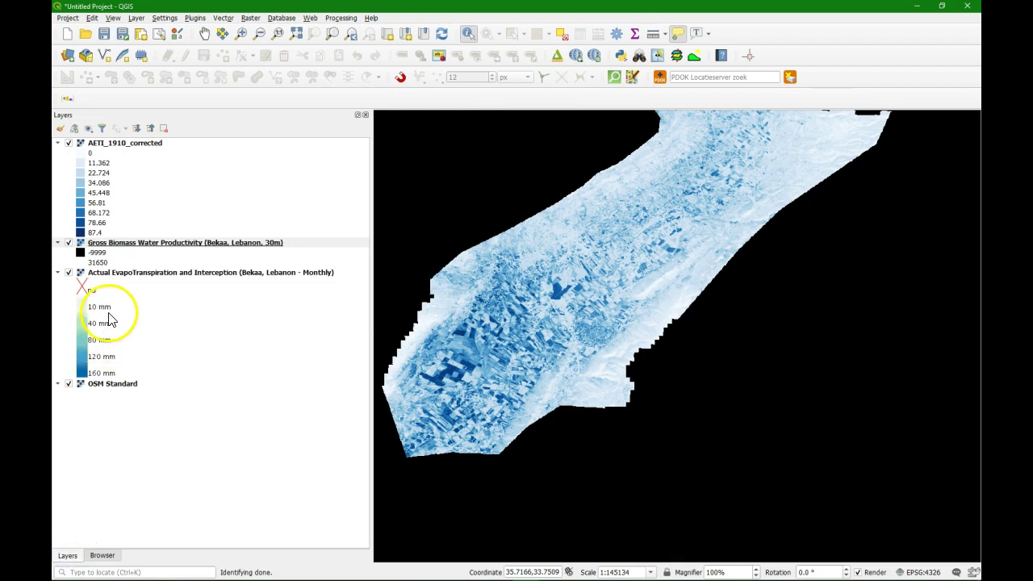
Step: Save the Gross Biomass Water Productivity layer as GBWP_1910.tif in the WaPOR_Survey folder
left_click(130, 249)
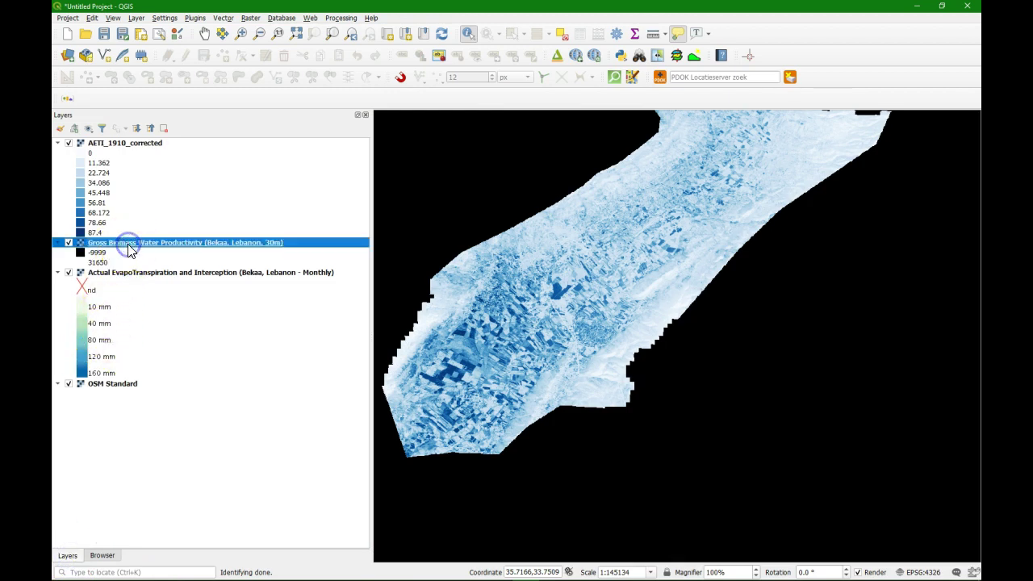
right_click(126, 250)
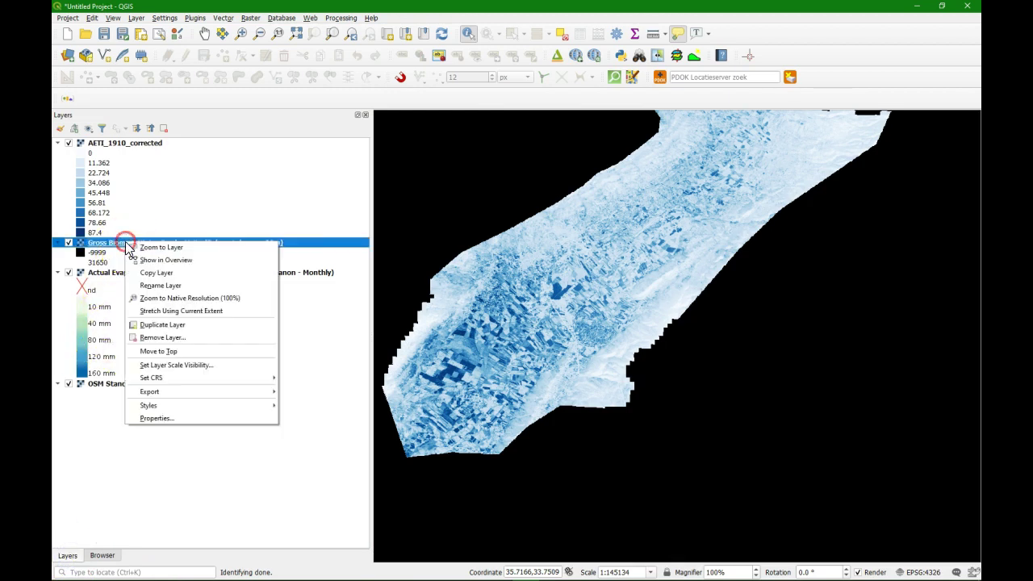
mouse_move(231, 395)
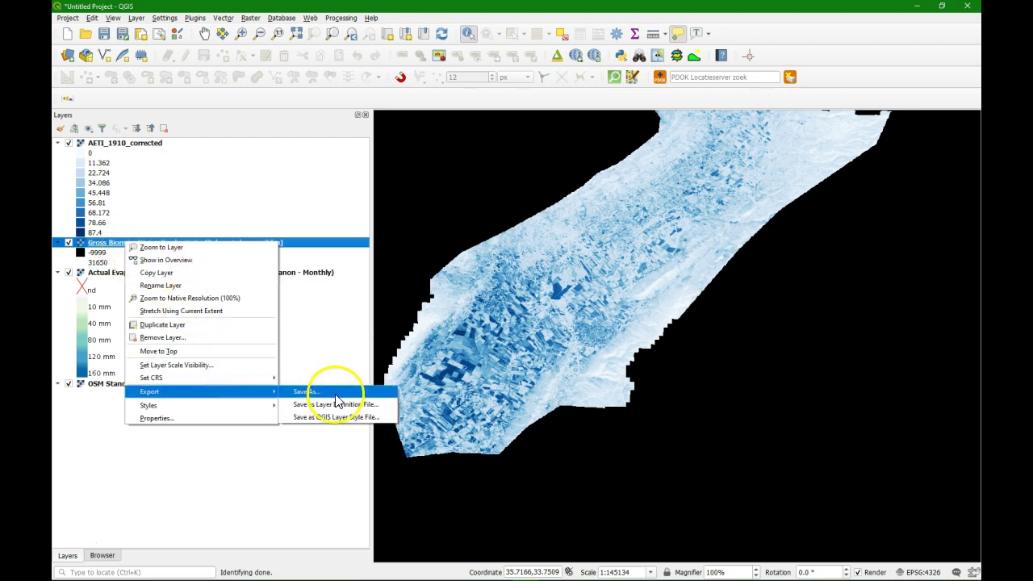
left_click(336, 395)
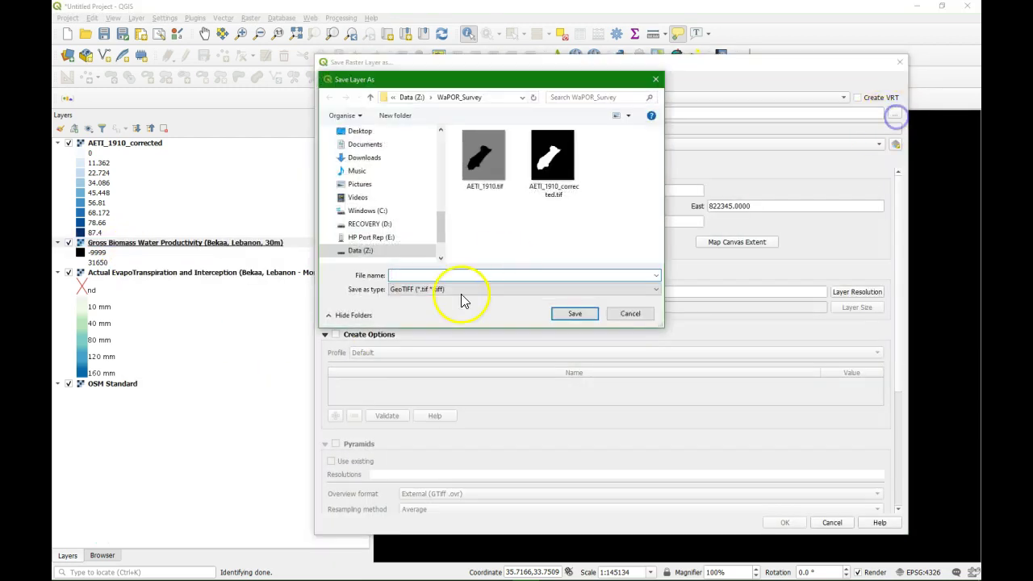
left_click(891, 115)
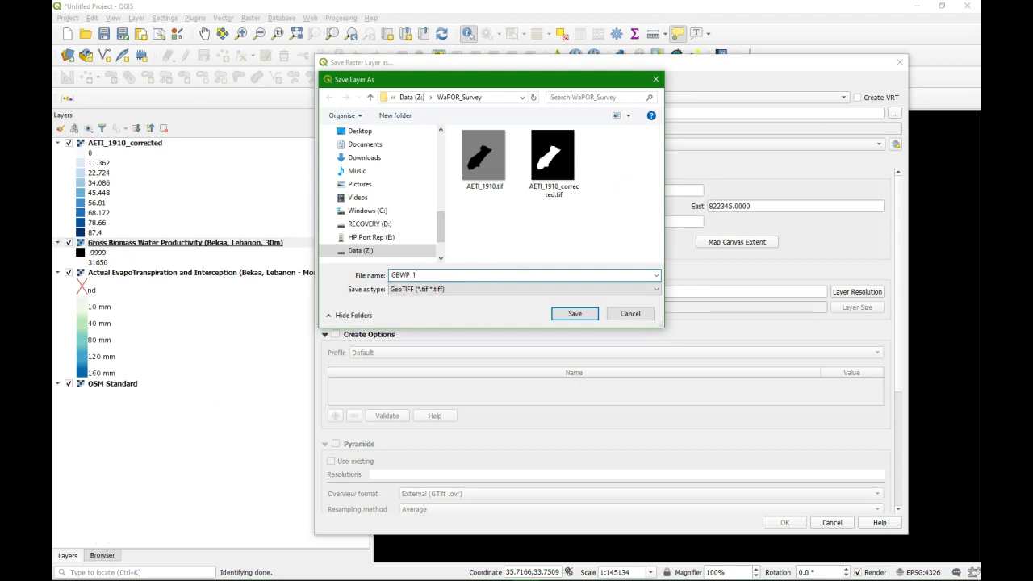
left_click(575, 313)
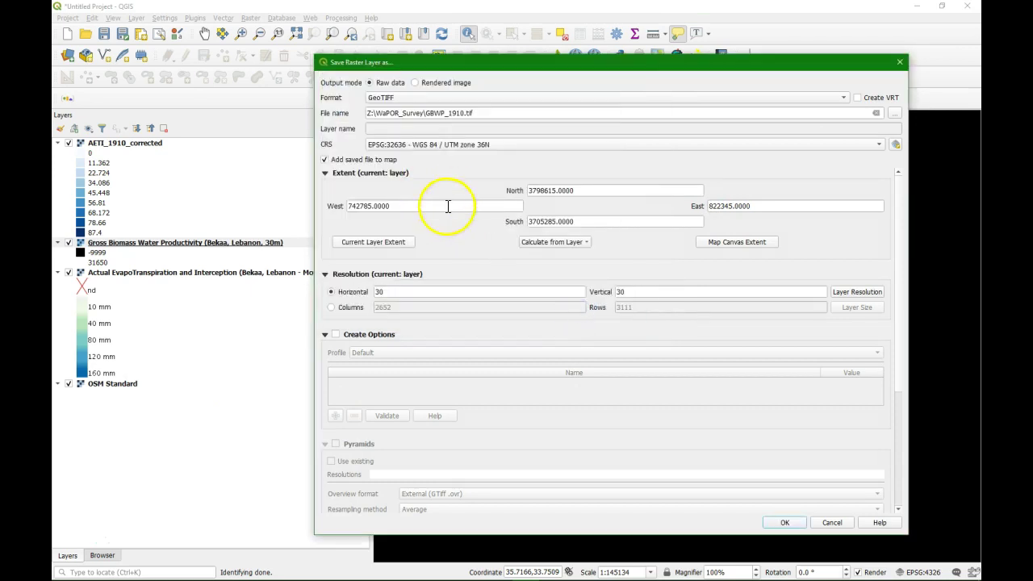
Step: Set -9999 as the export's no-data value and run the export
left_click_drag(899, 224, 906, 388)
left_click(336, 440)
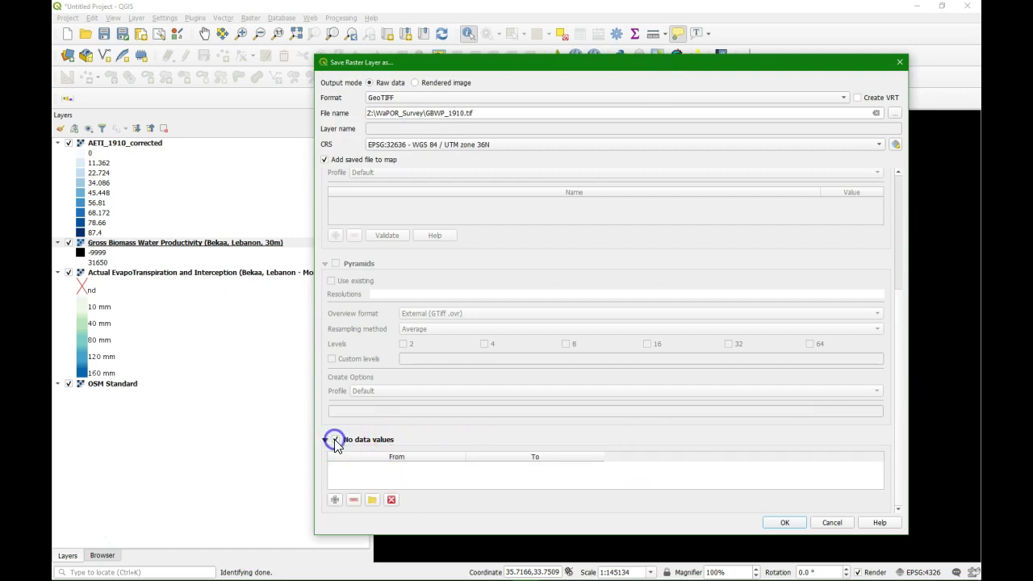
left_click(334, 499)
double_click(363, 466)
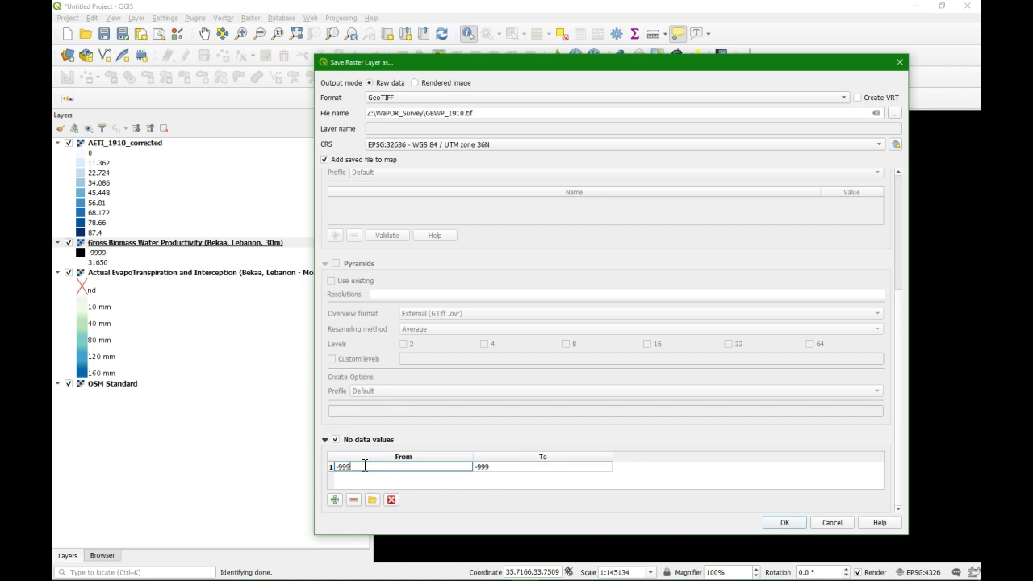
left_click(792, 522)
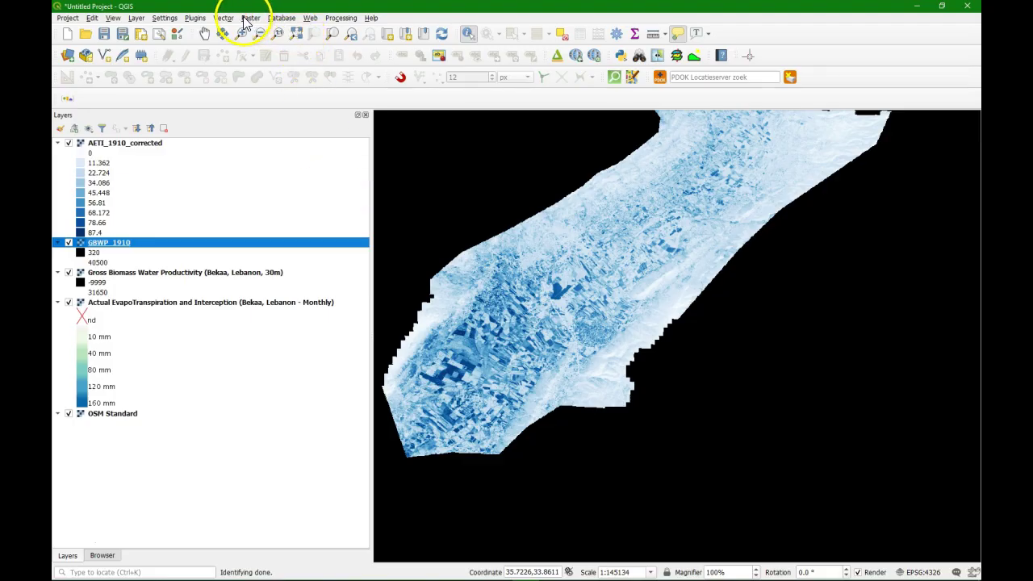
Step: In the Raster Calculator, build the expression GBWP_1910@1 * 0.001
left_click(250, 18)
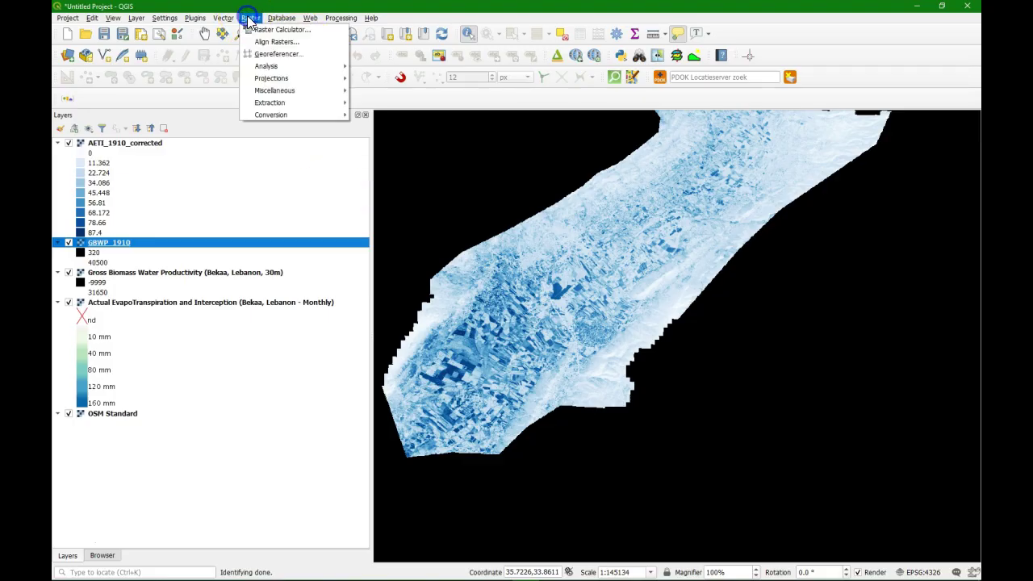
left_click(263, 30)
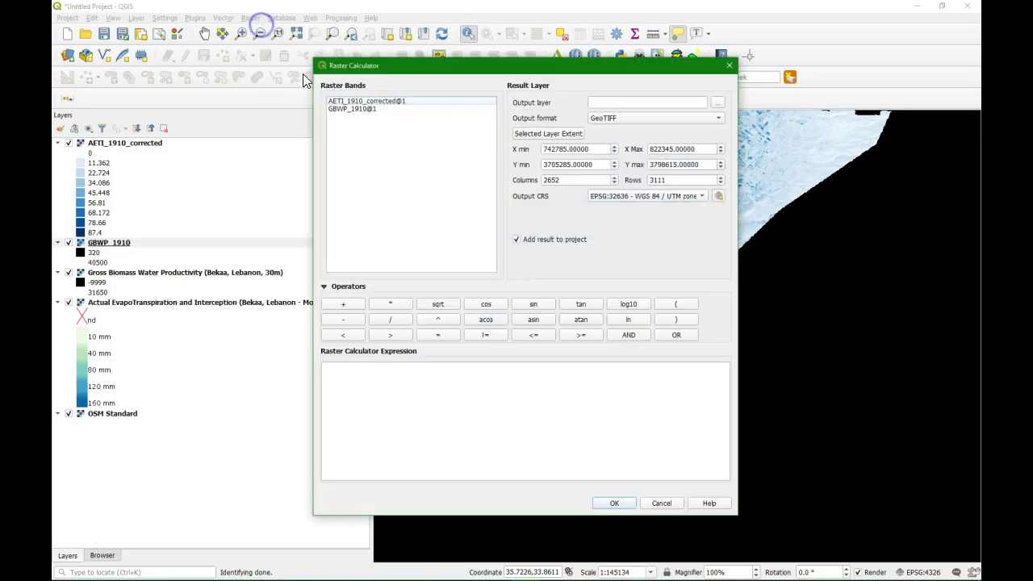
double_click(353, 109)
left_click(390, 304)
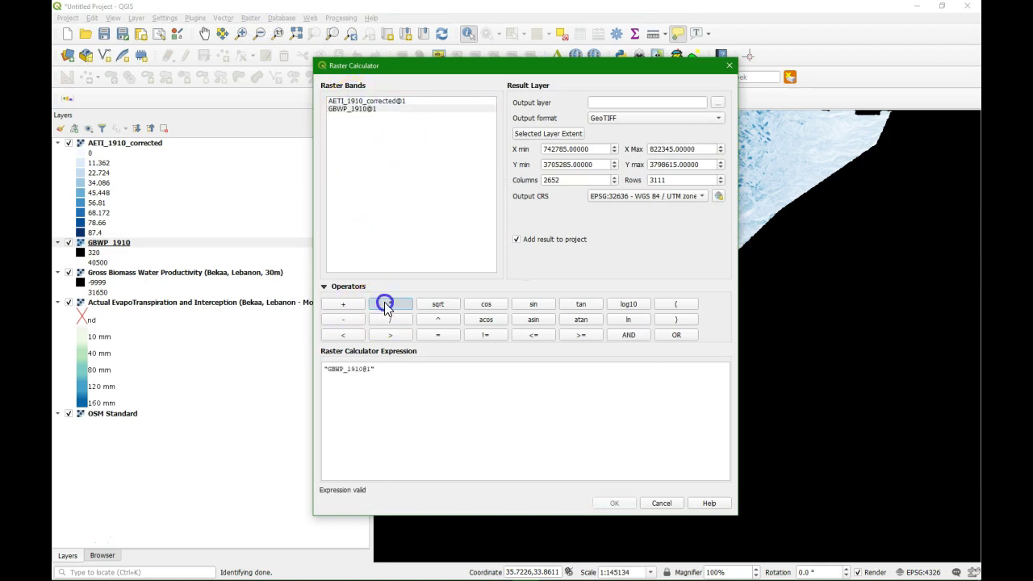
left_click(402, 369)
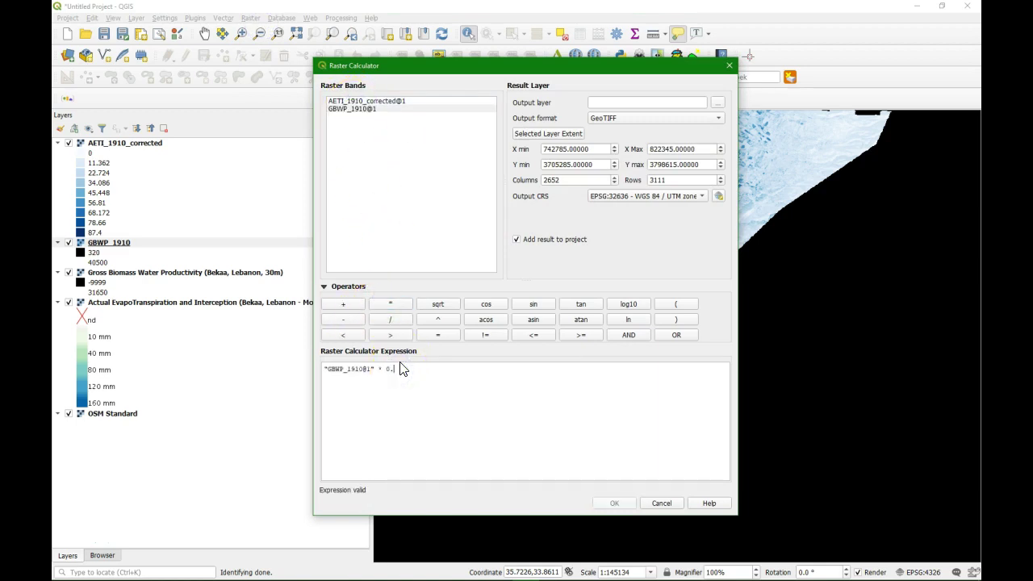
Step: Output the calculation to GBWP_1910_corrected.tif and run it
left_click(718, 103)
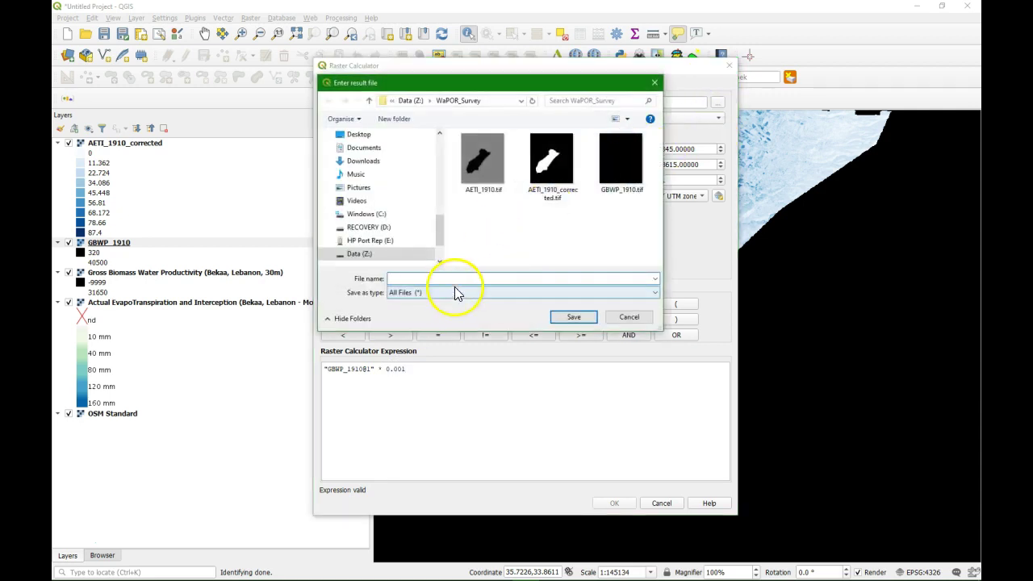
left_click(456, 280)
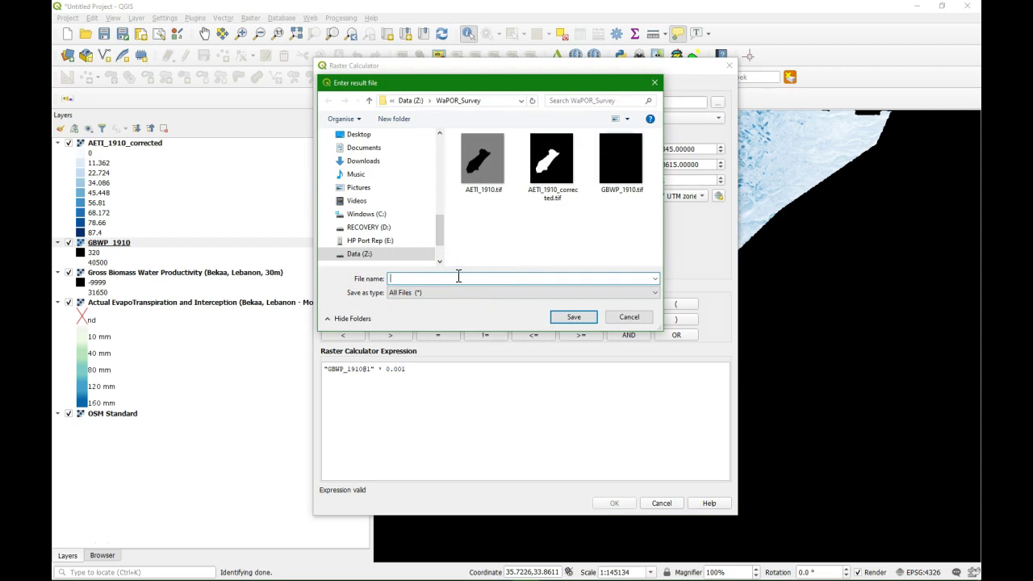
type("GBWP_1910_corrected.tif")
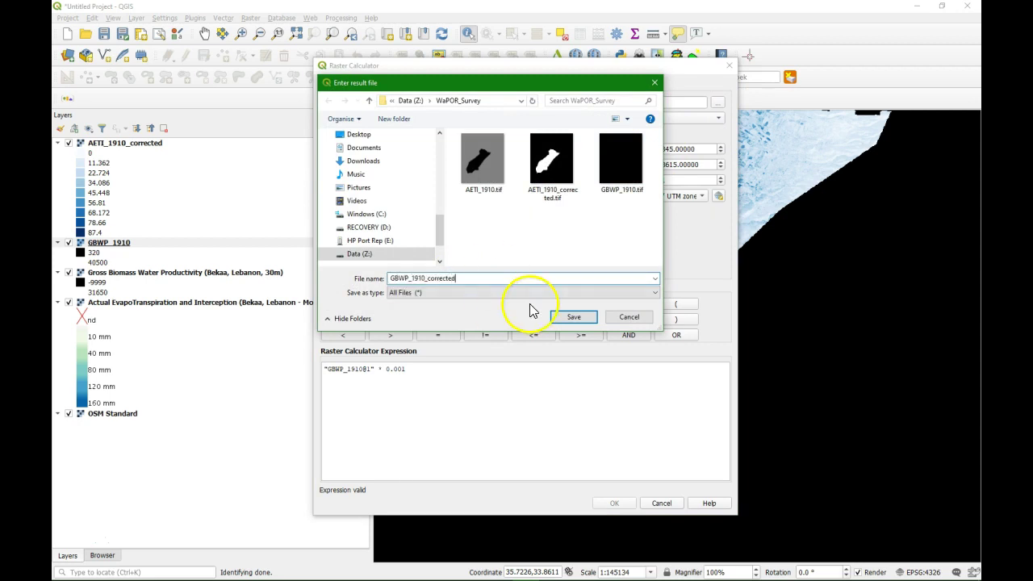
left_click(573, 317)
left_click(617, 504)
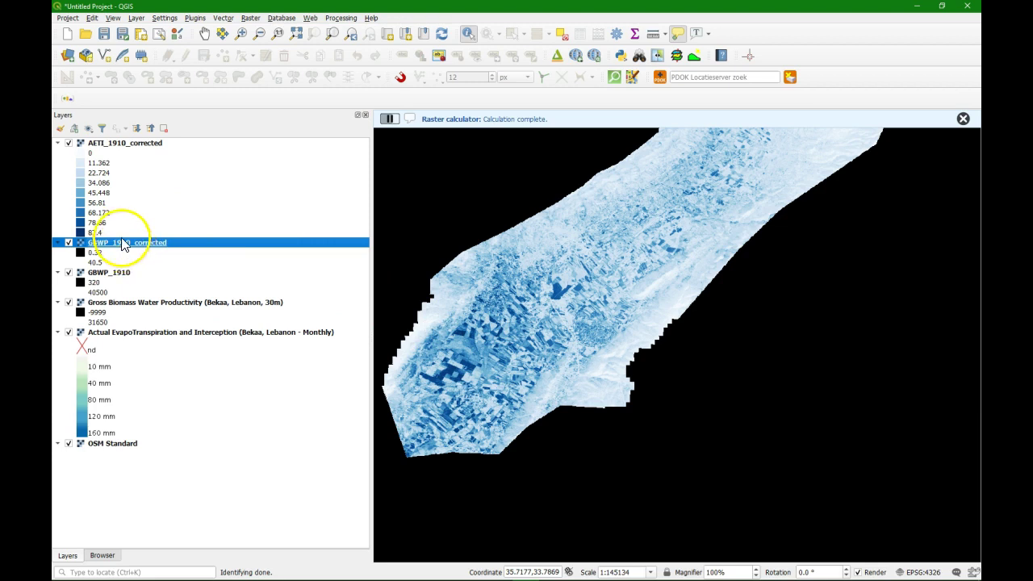
Step: Hide AETI_1910_corrected, remove GBWP_1910 and the raw Gross Biomass layer, and open GBWP_1910_corrected's styling
left_click(68, 143)
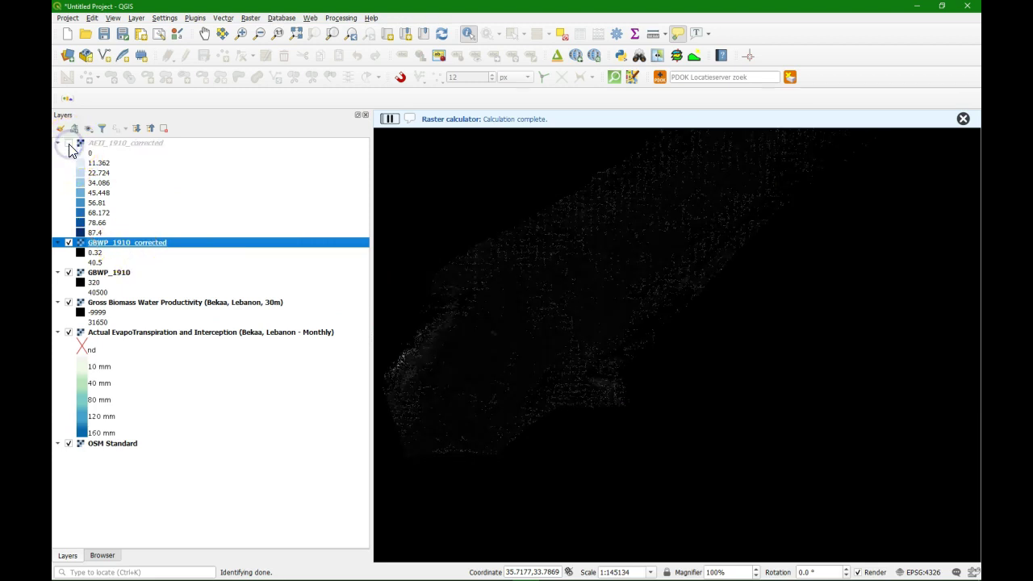
left_click(101, 273)
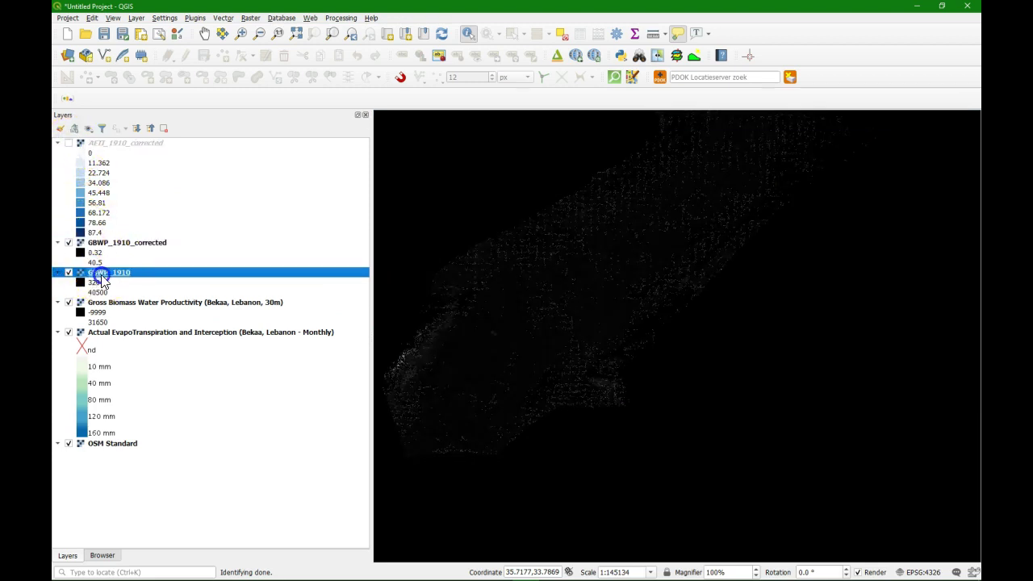
left_click(125, 303, "ctrl")
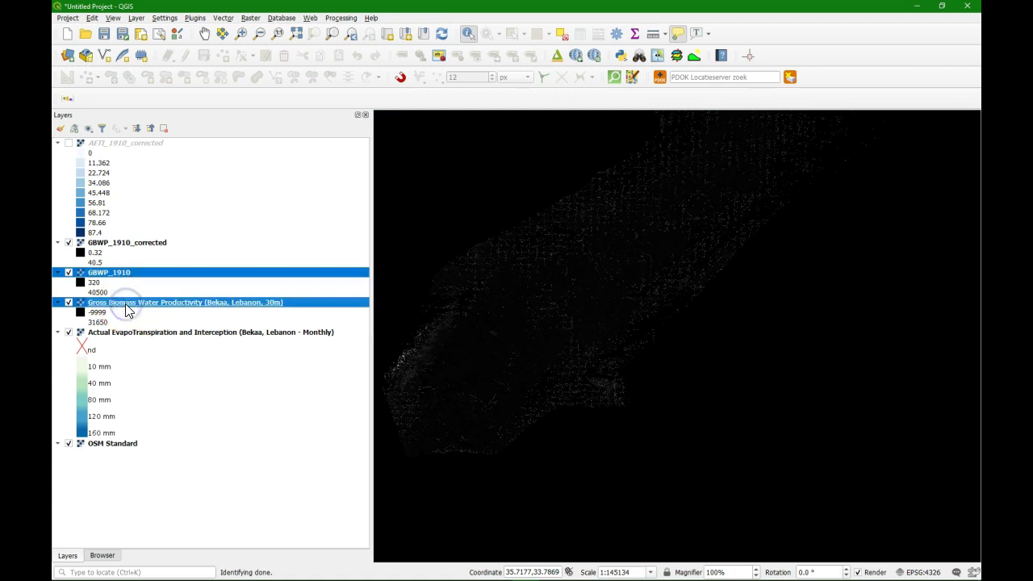
right_click(126, 306)
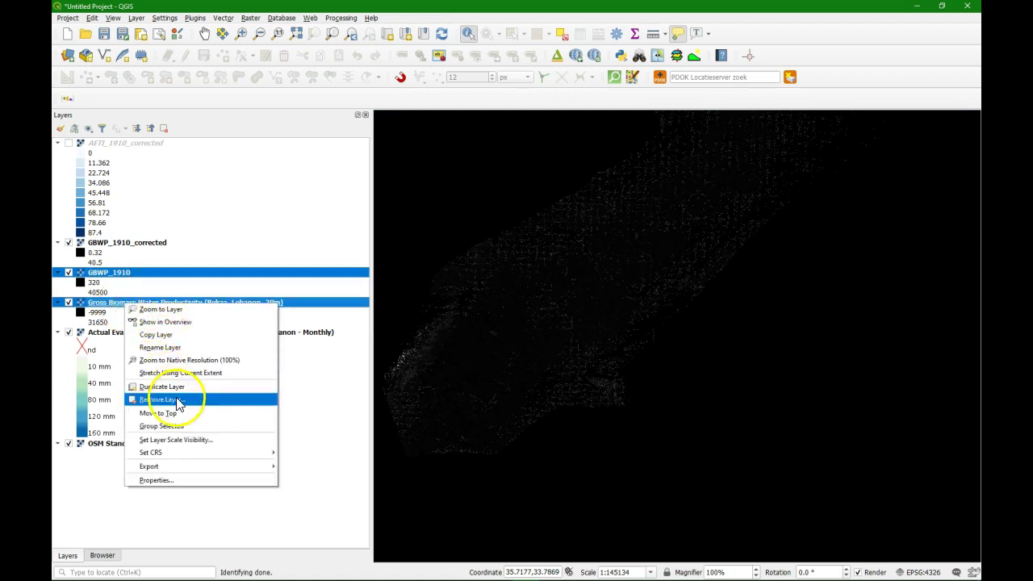
left_click(176, 400)
left_click(493, 308)
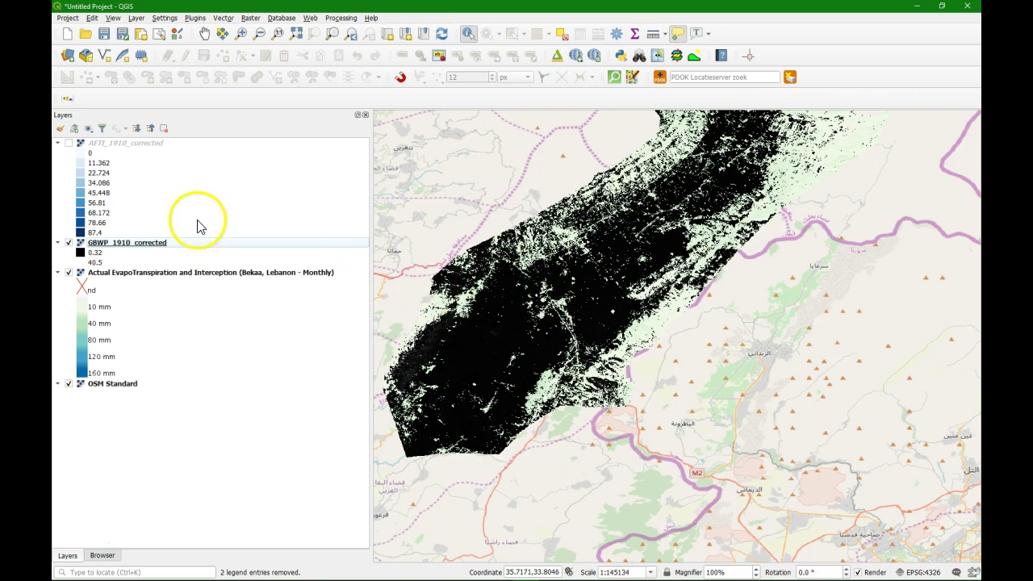
left_click(118, 245)
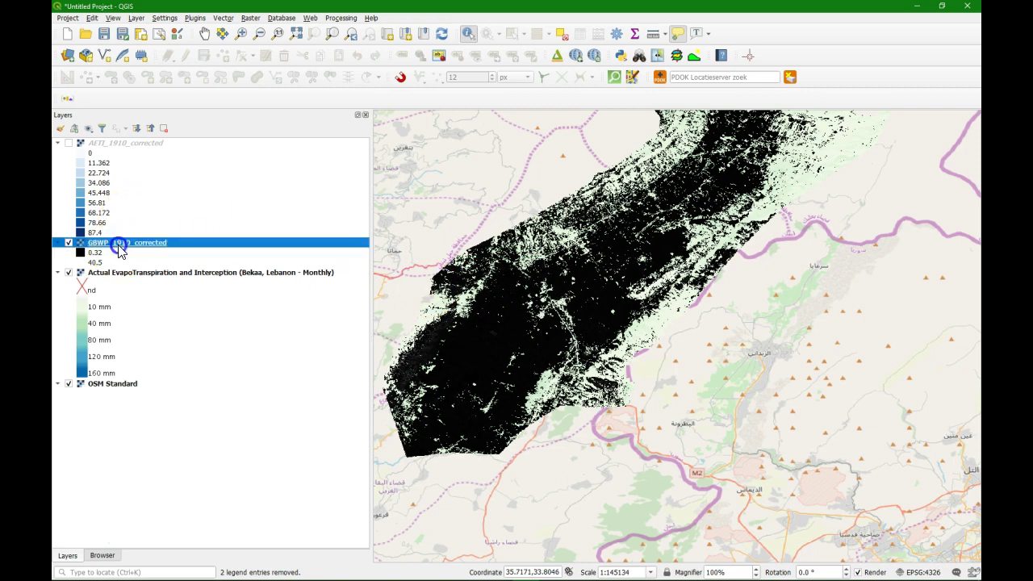
left_click(60, 129)
Step: In the browser, scroll the GBWP catalog page to the 2017 layers and open the Season 2 preview
key("alt+Tab")
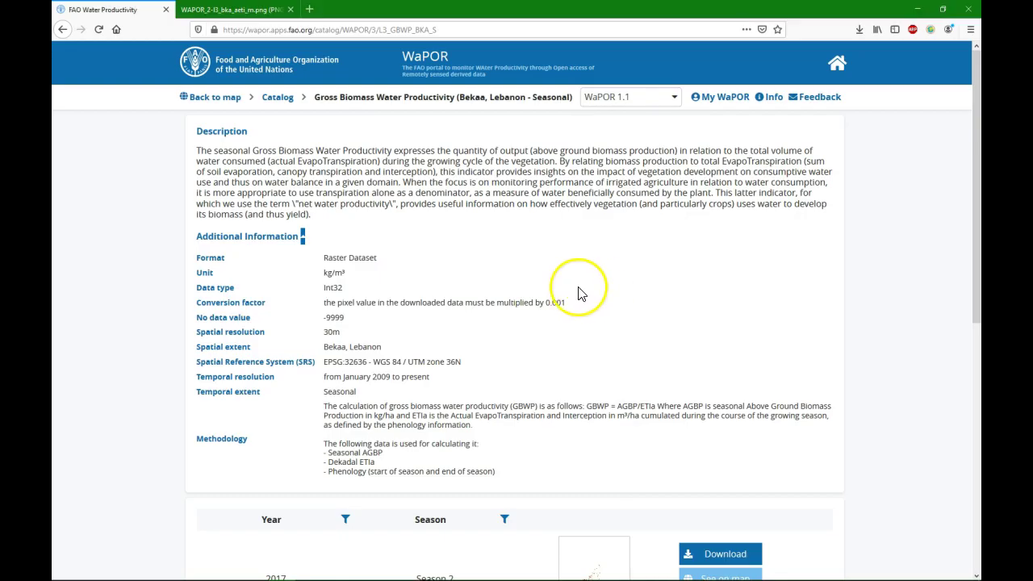
scroll(363, 339, "down", 3)
scroll(363, 339, "down", 2)
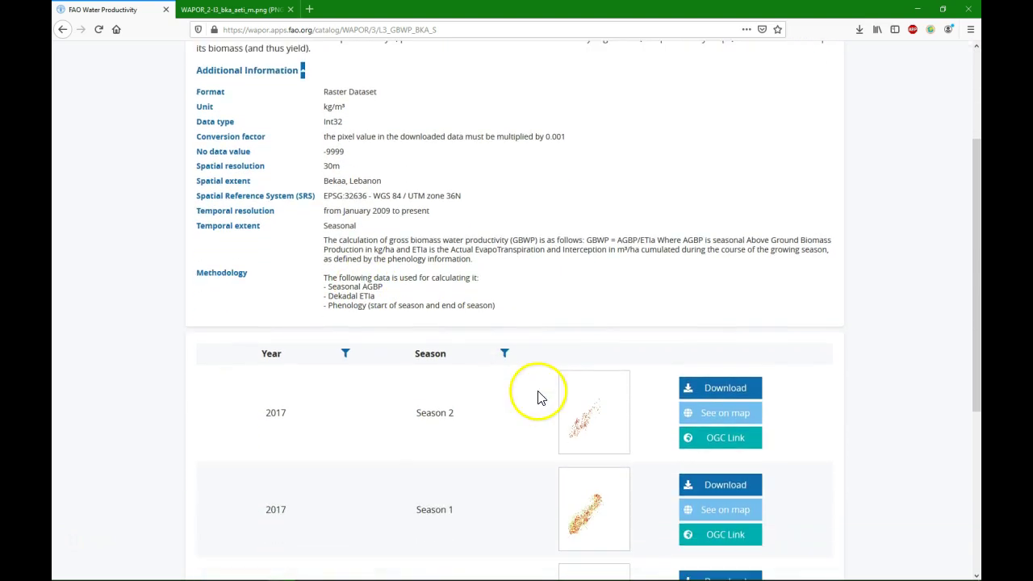
left_click(580, 413)
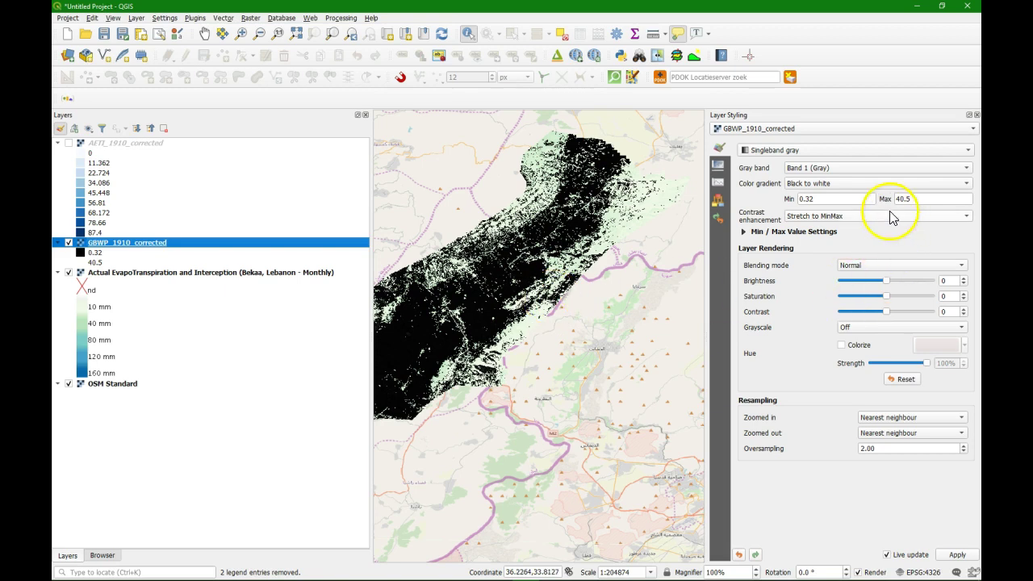
Step: Render GBWP_1910_corrected as singleband pseudocolor with the Spectral red-to-blue colour ramp
left_click(796, 151)
left_click(796, 162)
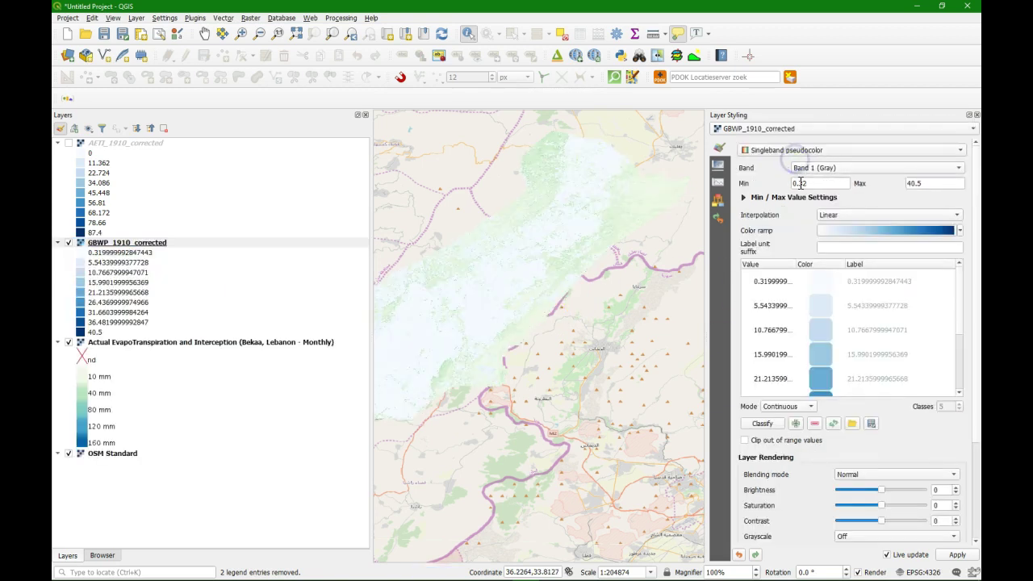
left_click(960, 231)
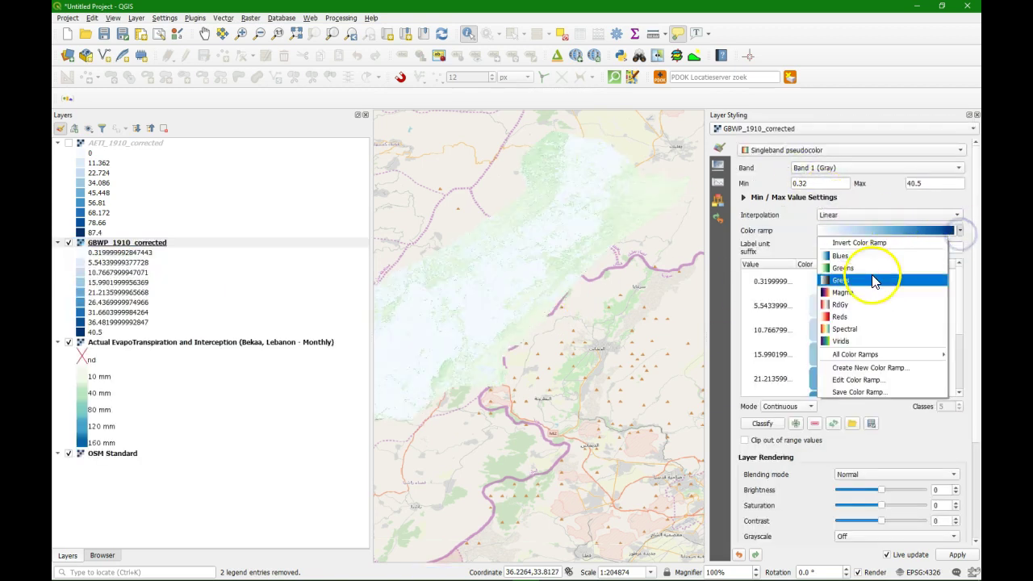
left_click(839, 329)
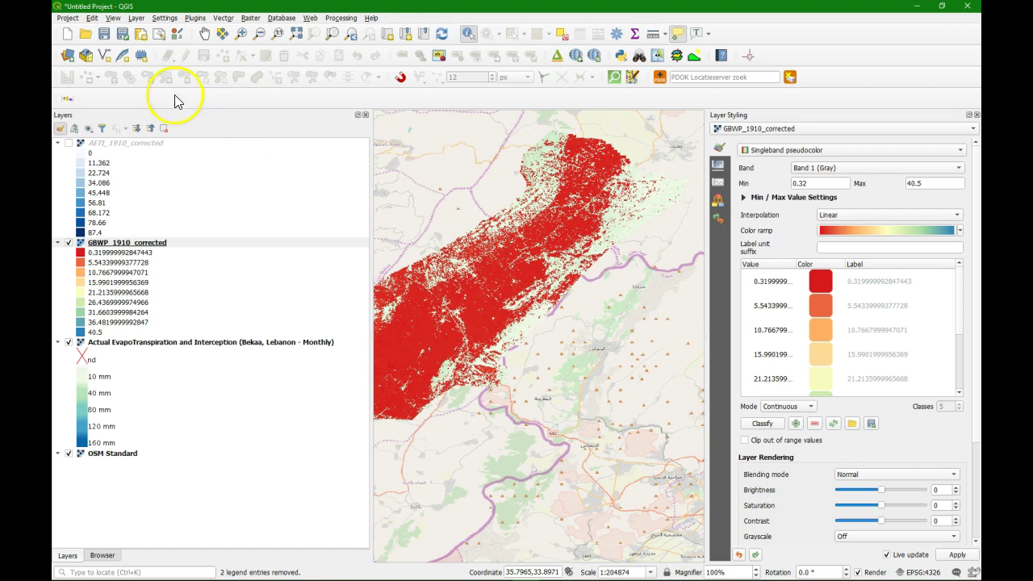
left_click(201, 36)
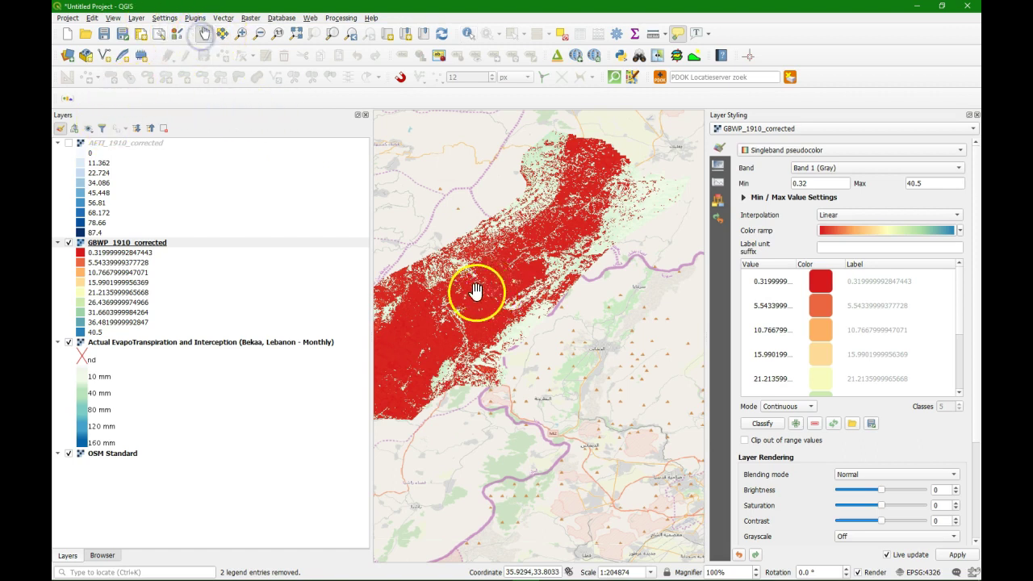
left_click_drag(473, 293, 543, 318)
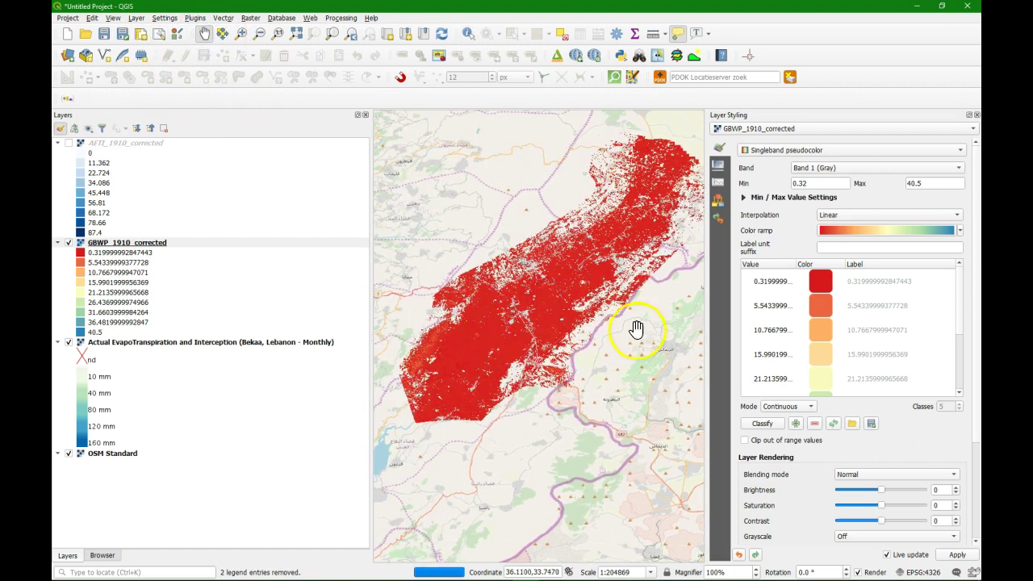
Step: Classify the values into 5 quantile classes and inspect the field patterns on the map
left_click(799, 410)
left_click(776, 430)
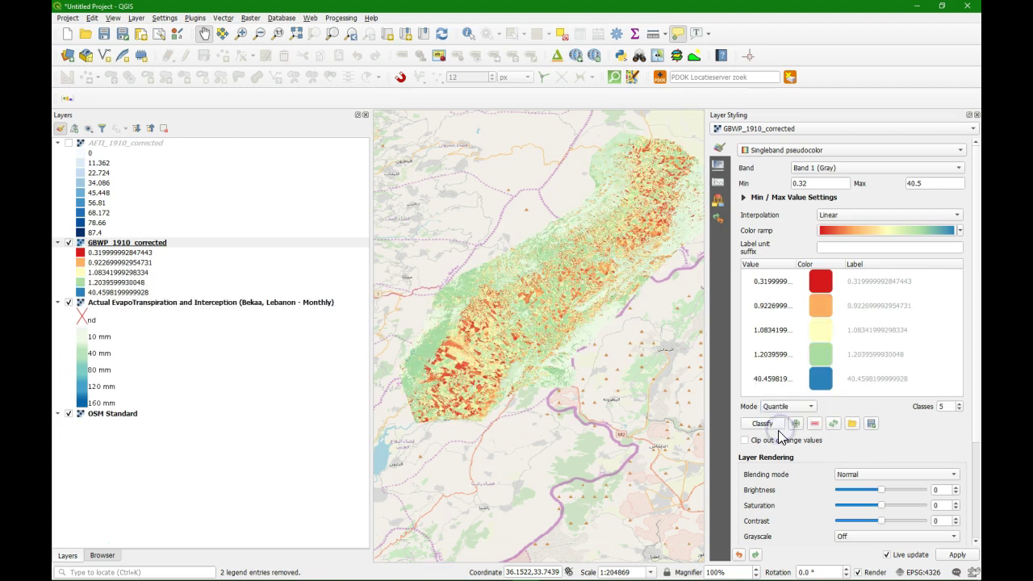
scroll(467, 345, "up", 2)
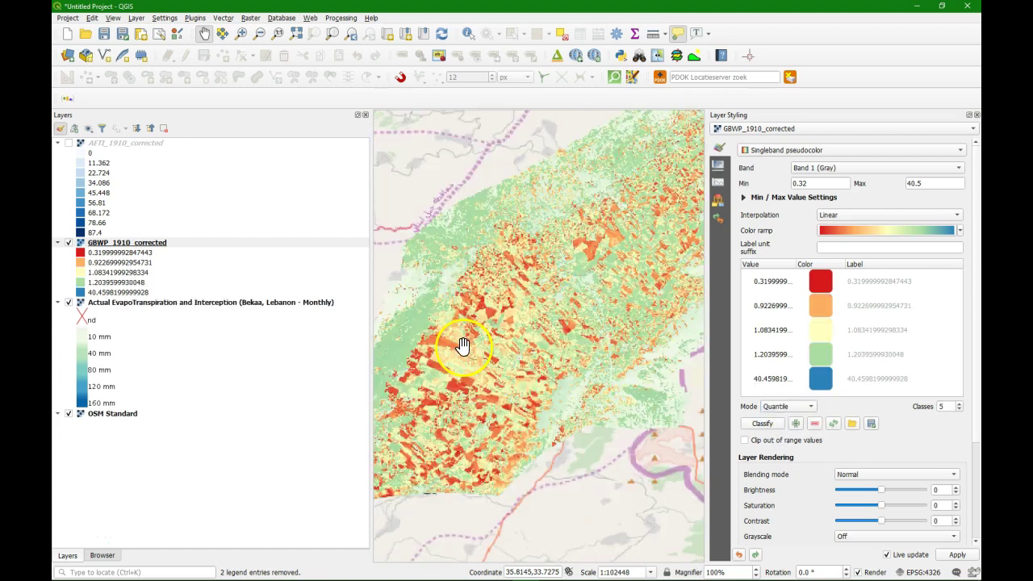
left_click_drag(465, 374, 635, 277)
left_click_drag(511, 341, 557, 345)
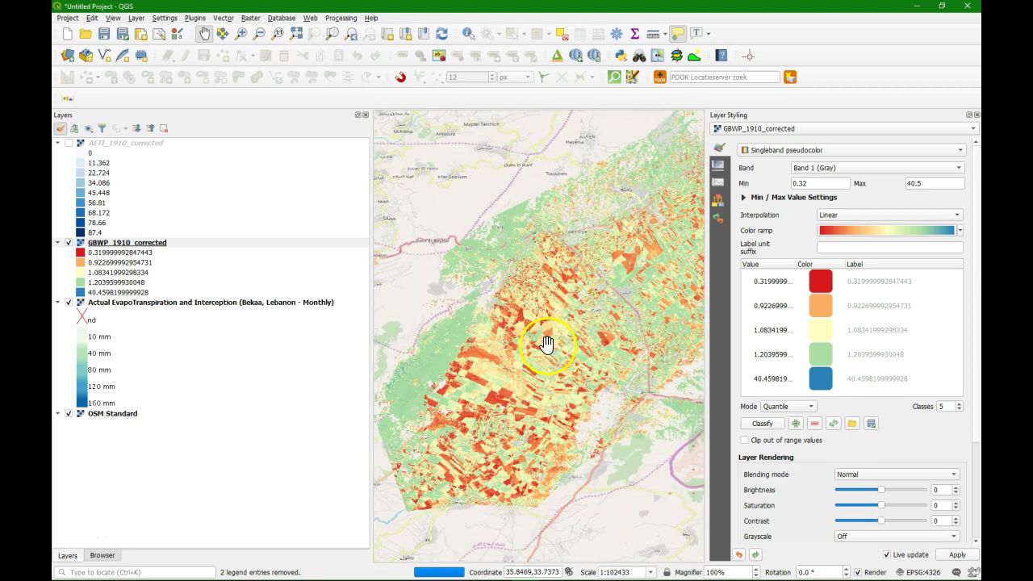
scroll(496, 378, "up", 1)
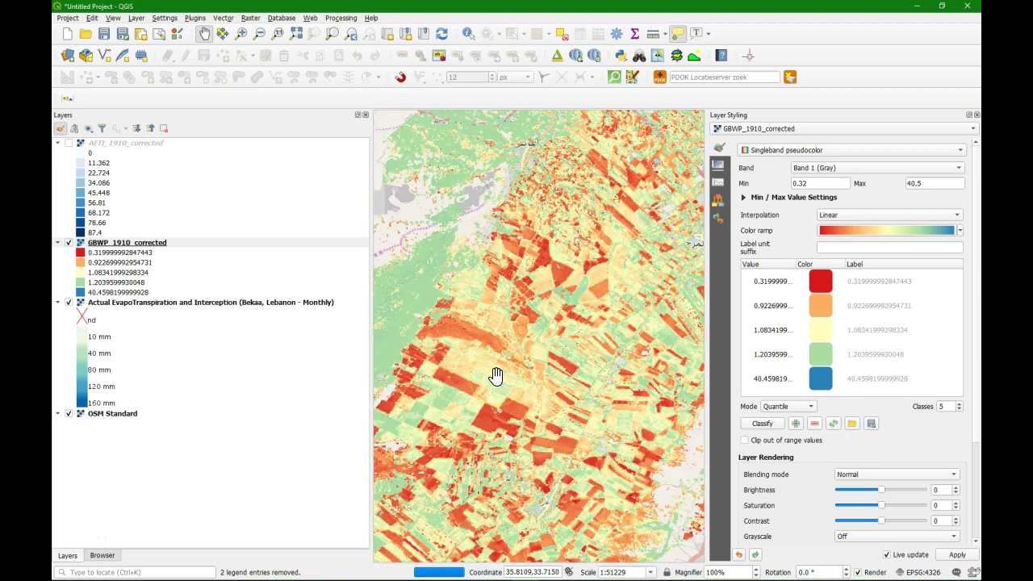
scroll(496, 376, "down", 1)
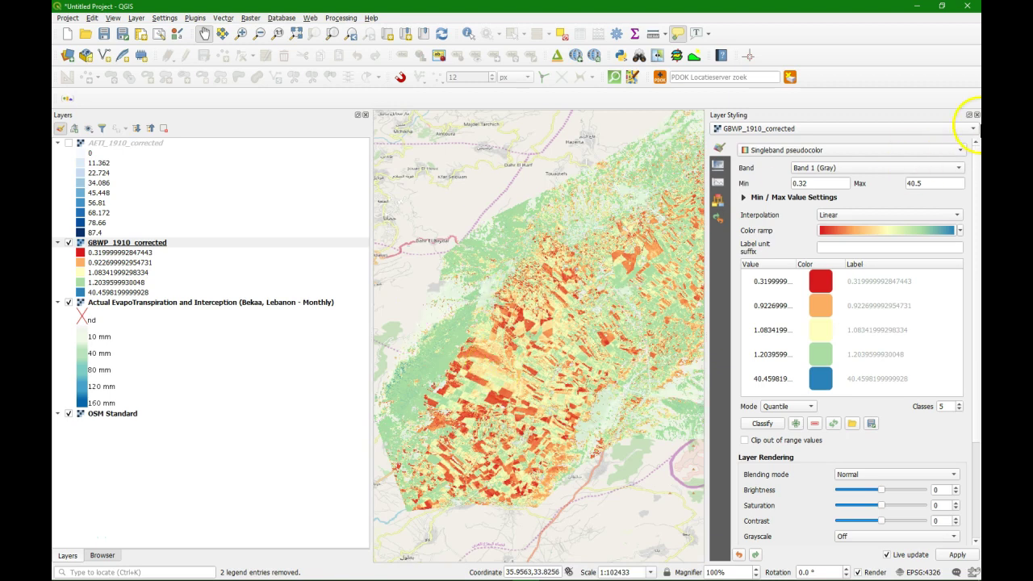
Step: Remove the Actual EvapoTranspiration layer from the project
left_click(977, 114)
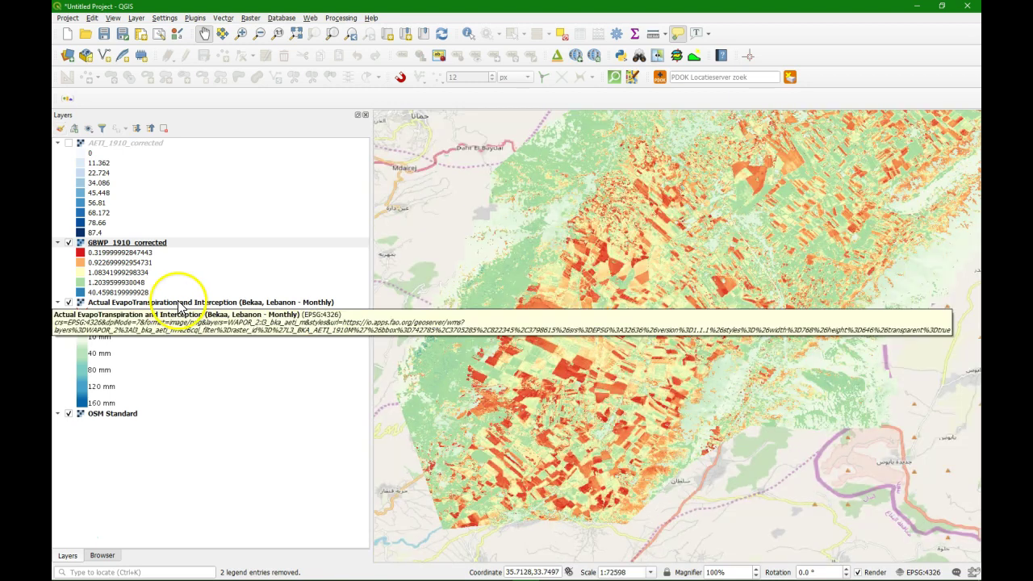
right_click(177, 301)
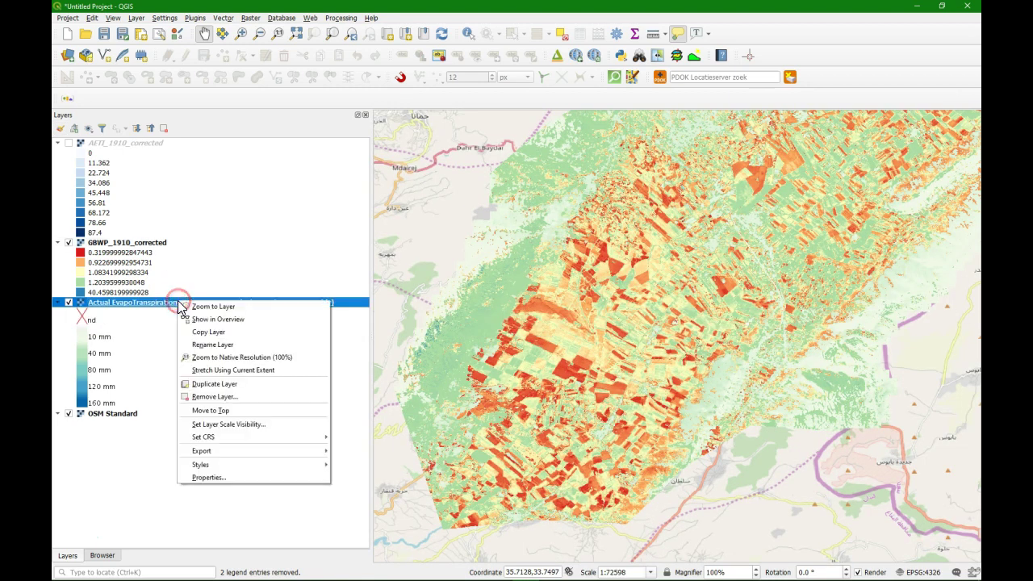
left_click(226, 396)
left_click(501, 307)
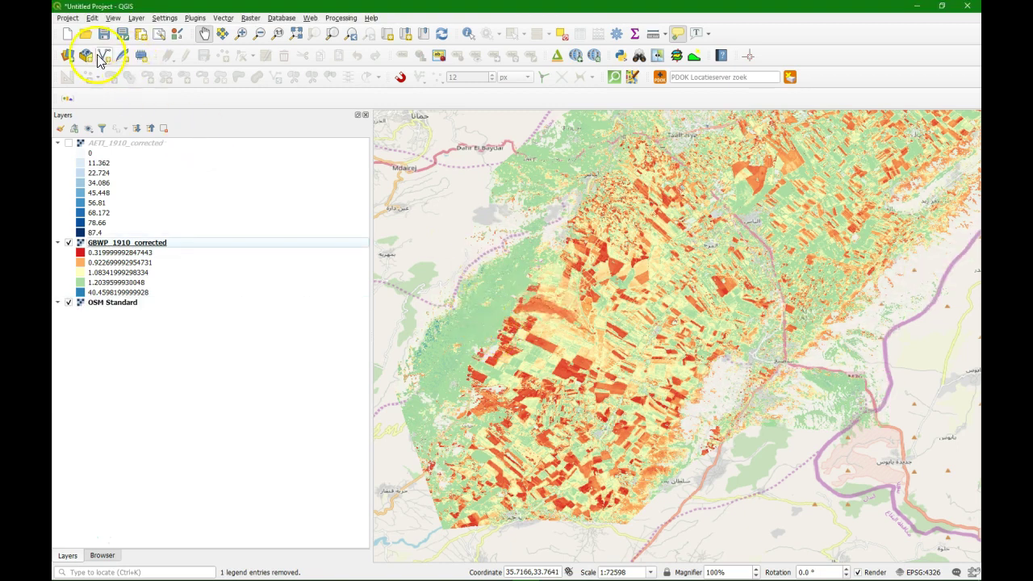
Step: Save the project as WaPOR_Bekaa in QGS format in Z:\WaPOR_Survey
left_click(70, 18)
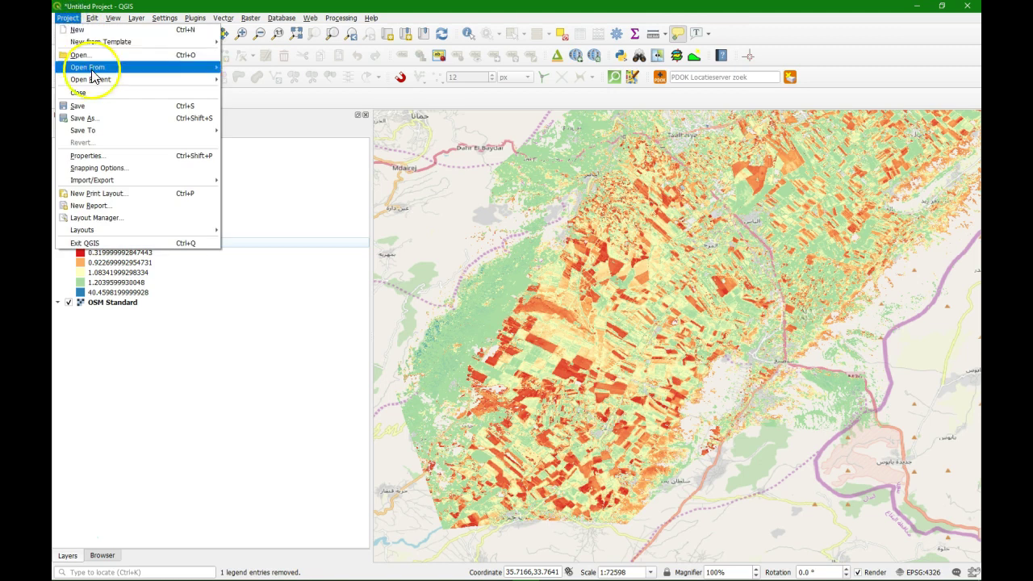
left_click(98, 120)
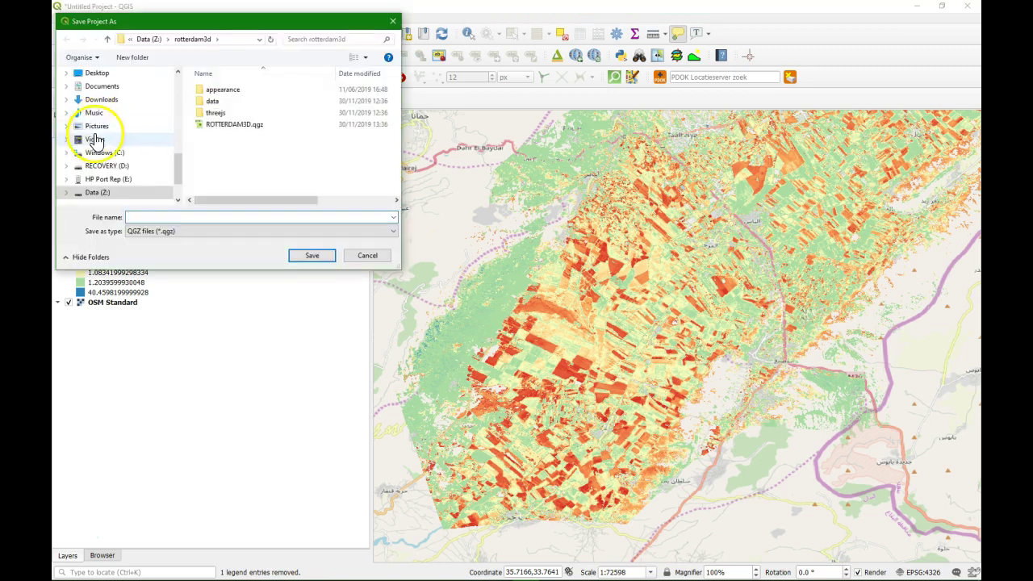
left_click(104, 194)
scroll(234, 172, "down", 5)
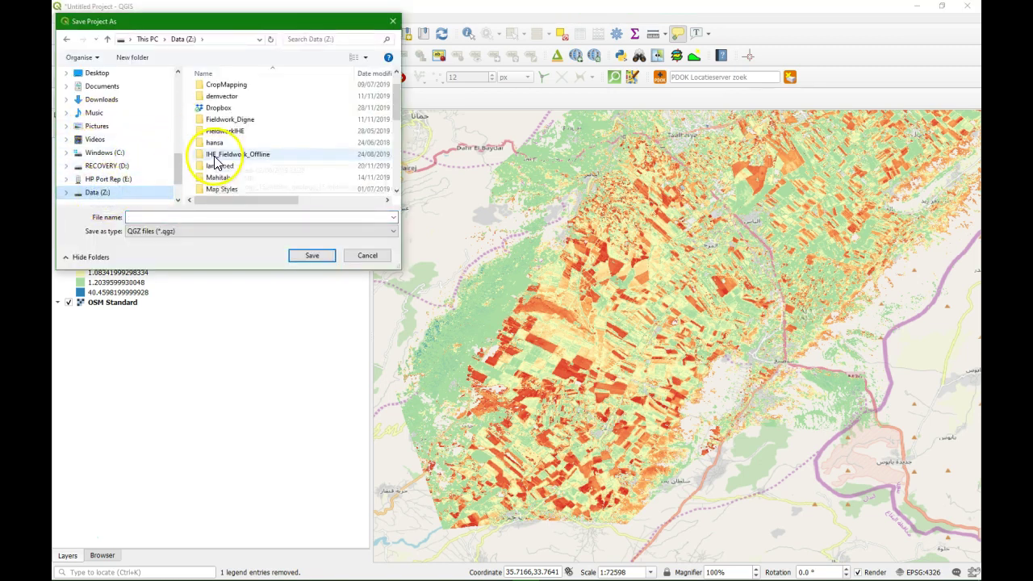
scroll(240, 172, "down", 1)
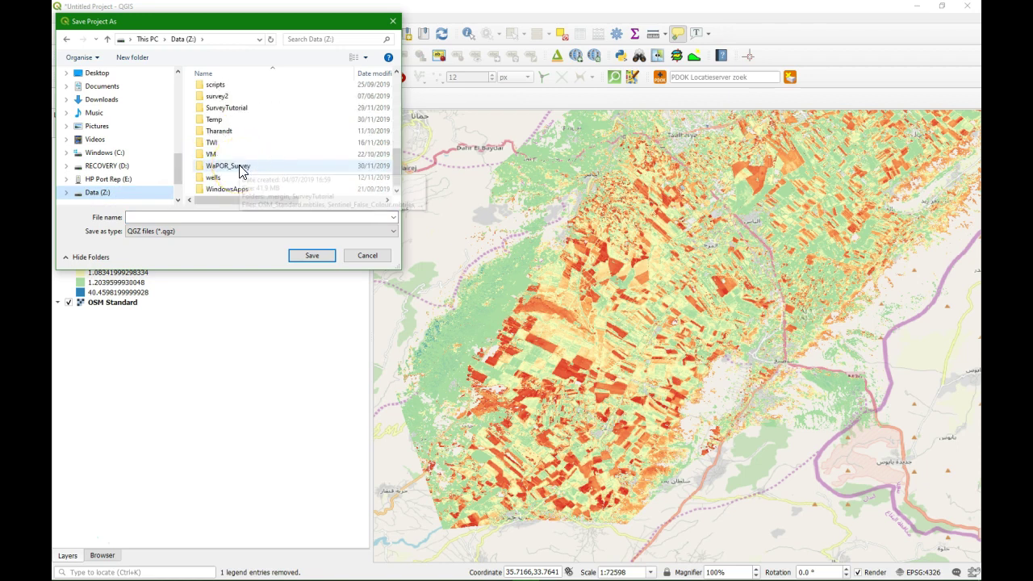
double_click(238, 167)
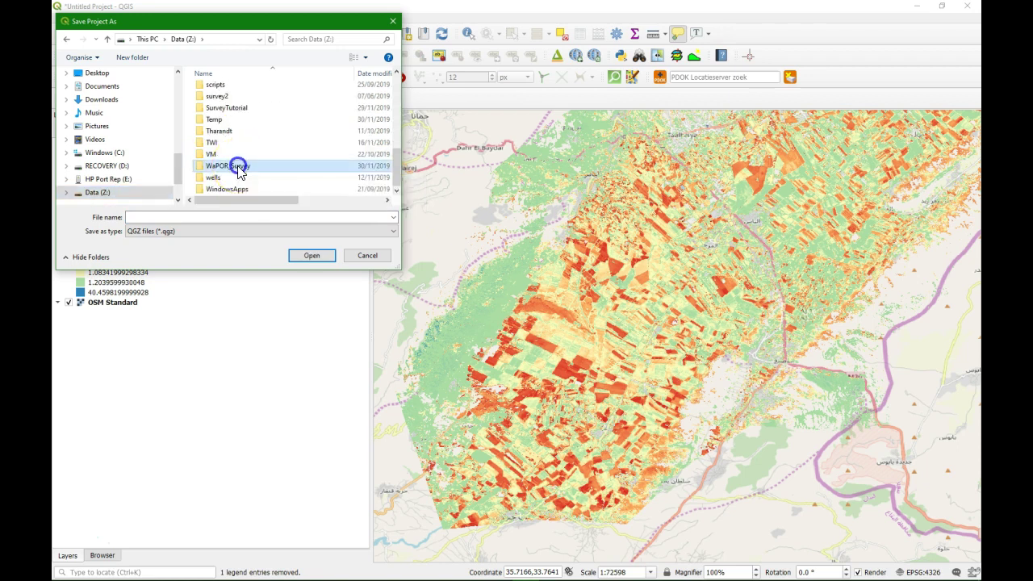
left_click(177, 231)
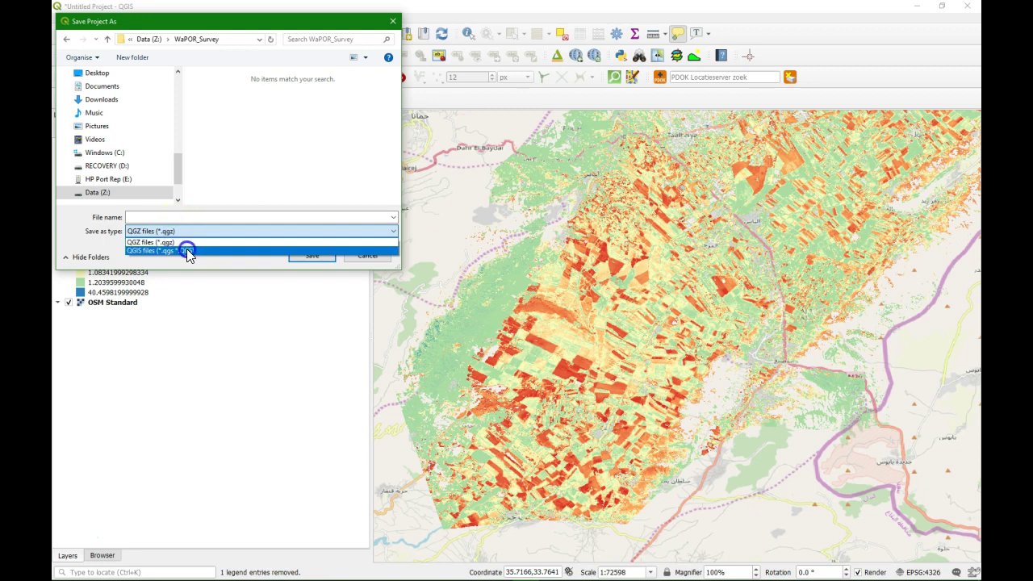
left_click(181, 249)
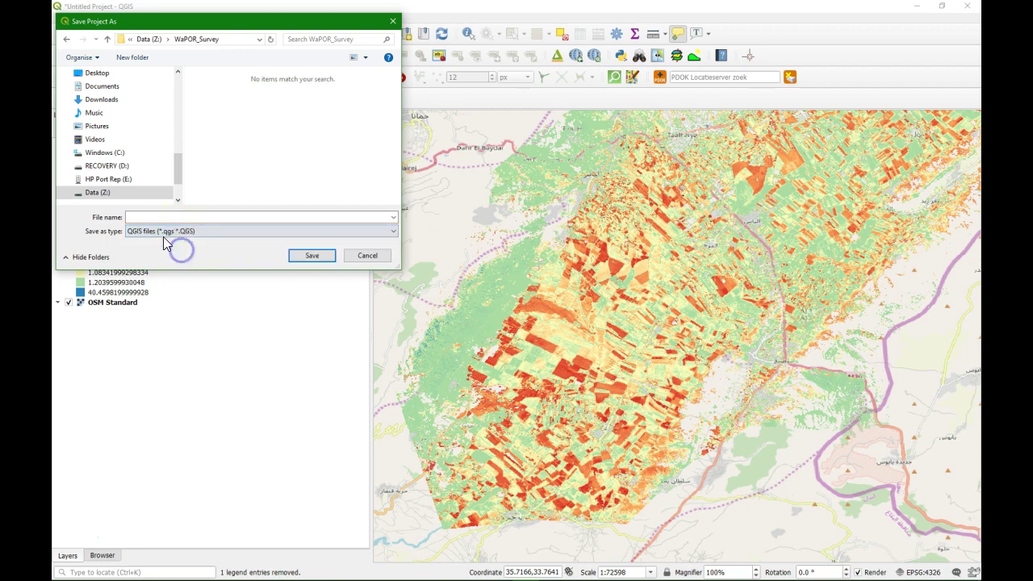
left_click(159, 216)
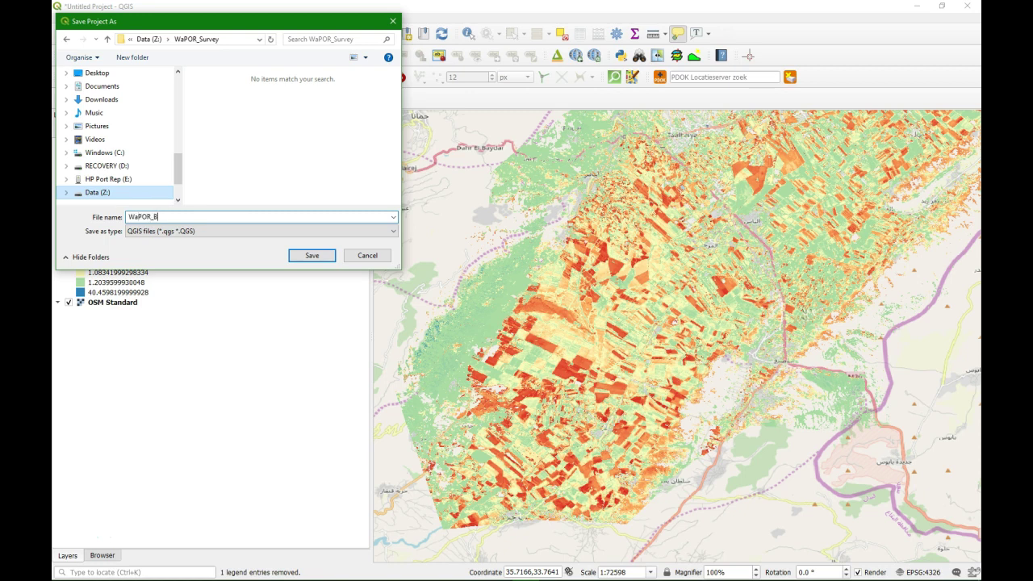
left_click(311, 257)
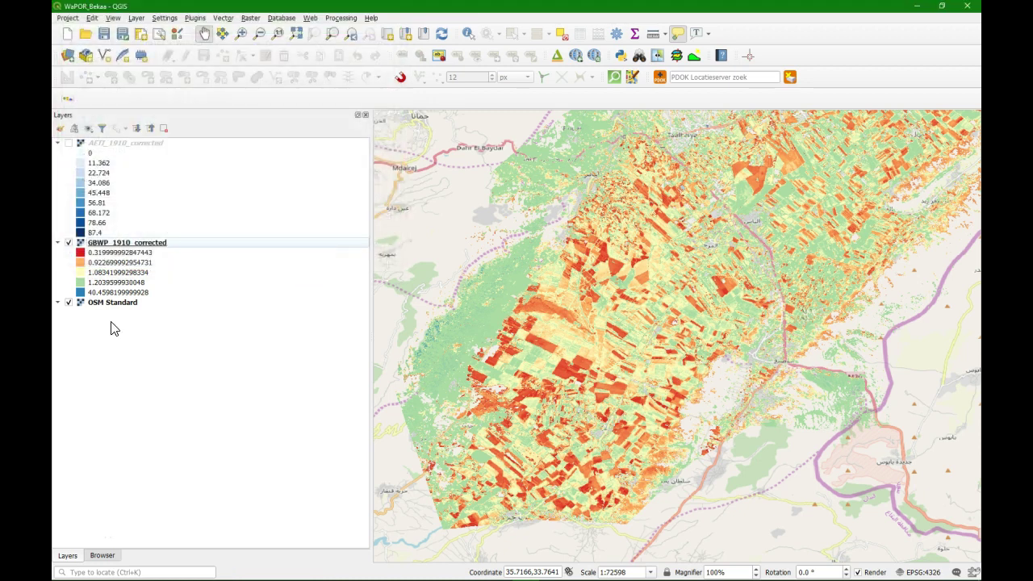